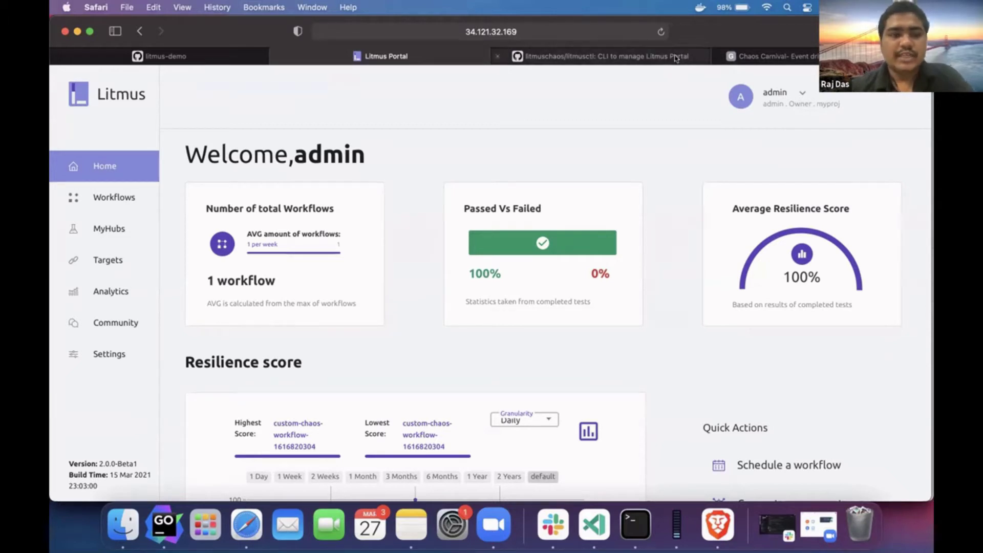
- Scroll the litmusctl GitHub README to the Installation table of per-platform download links
left_click(675, 58)
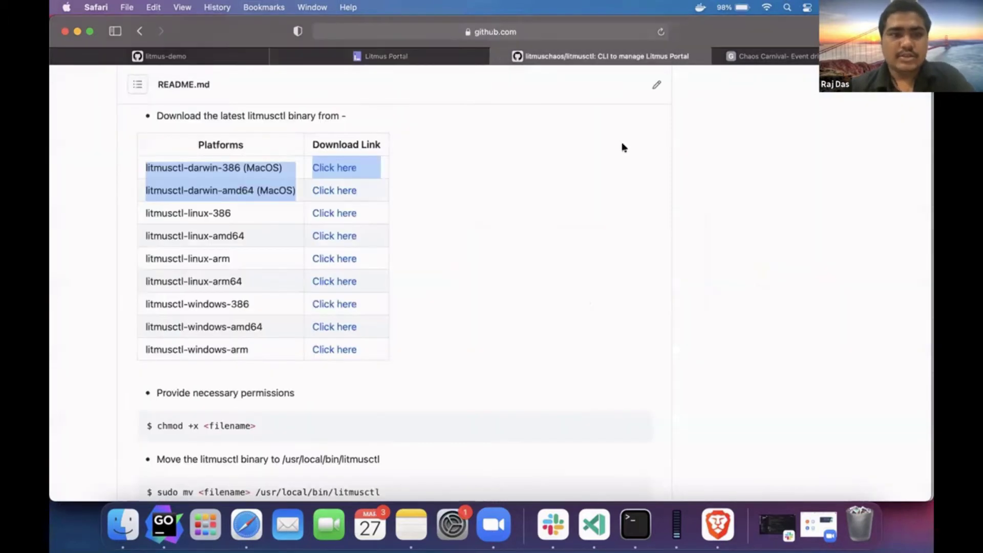
scroll(622, 147, "up", 2)
scroll(622, 148, "up", 5)
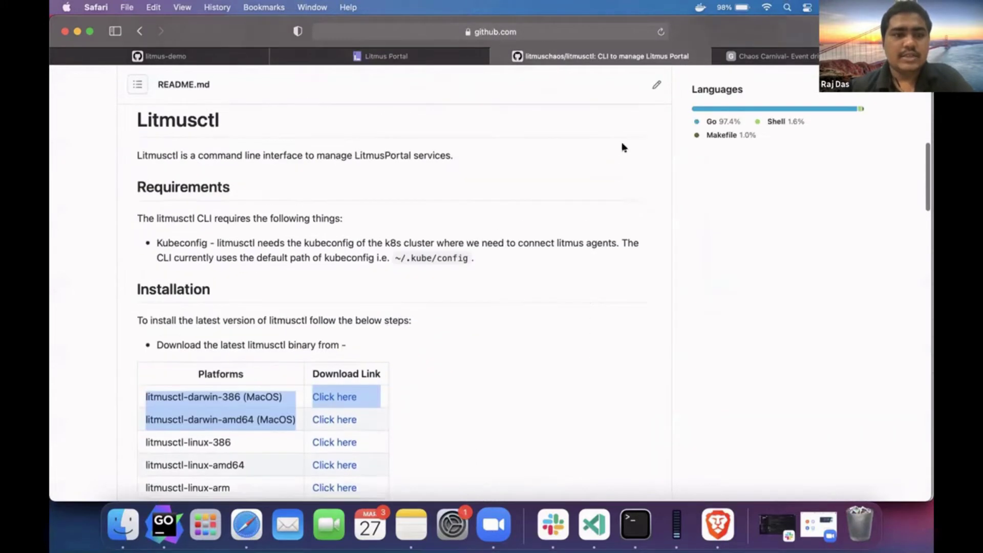
scroll(622, 147, "down", 2)
scroll(623, 147, "down", 3)
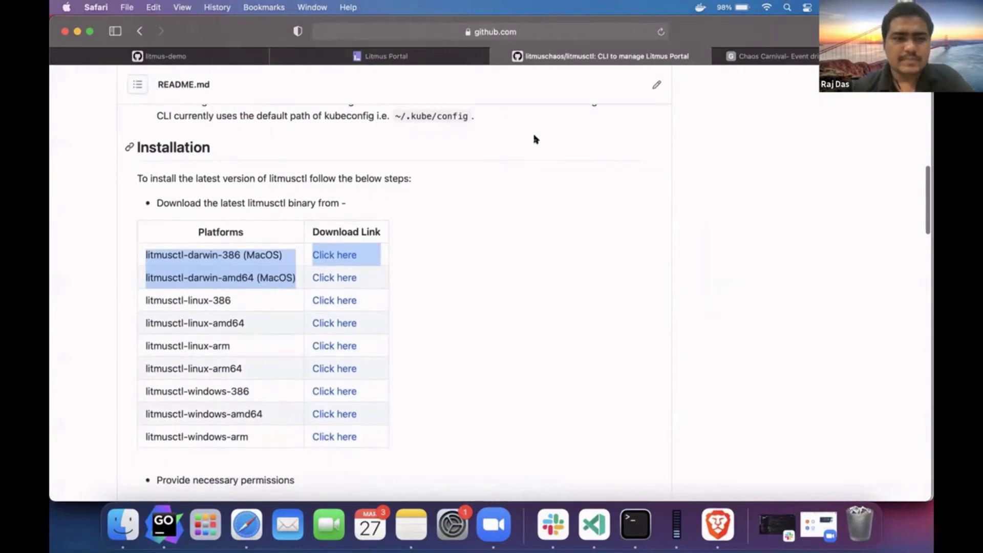
scroll(444, 191, "down", 1)
scroll(443, 191, "up", 2)
scroll(443, 191, "down", 1)
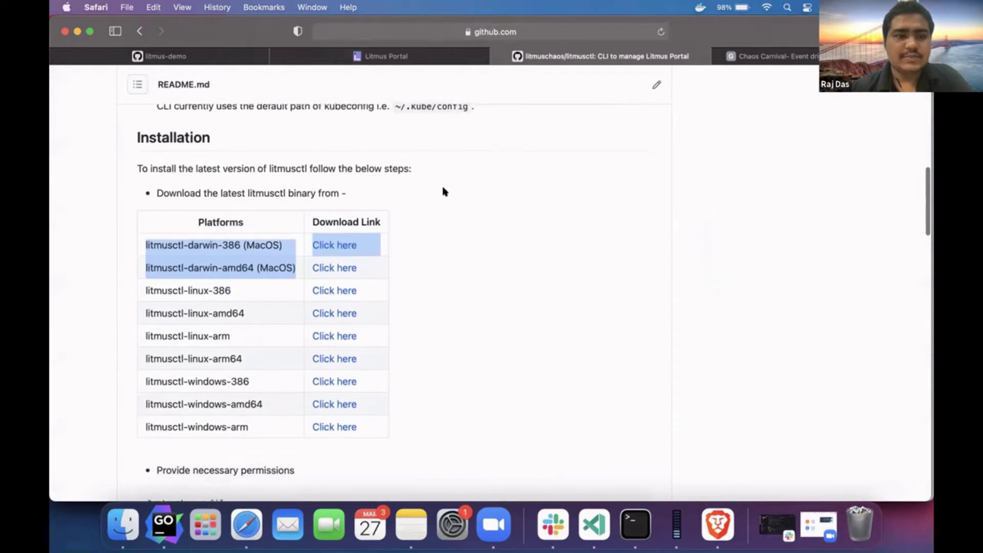
scroll(443, 191, "up", 4)
scroll(443, 191, "up", 4)
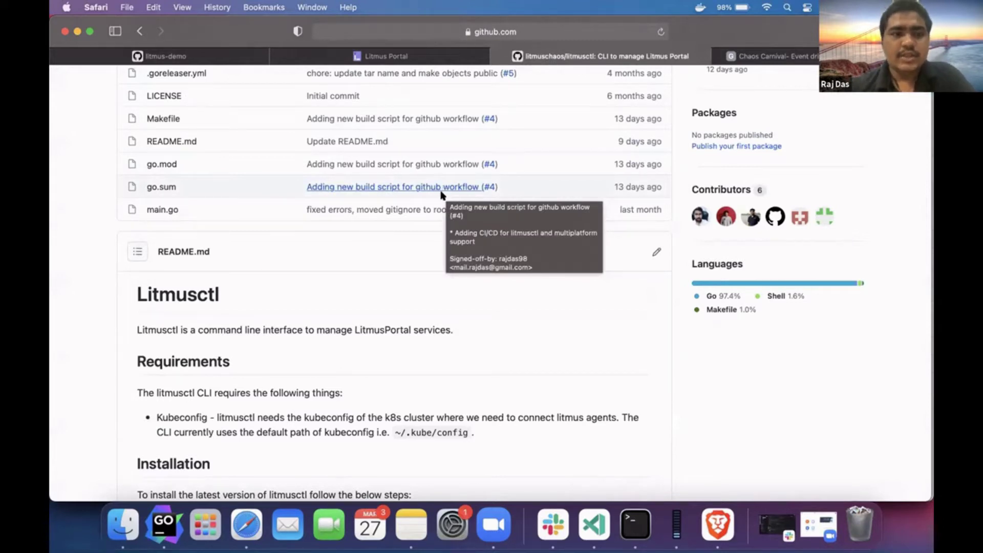
scroll(422, 252, "up", 2)
scroll(422, 252, "up", 3)
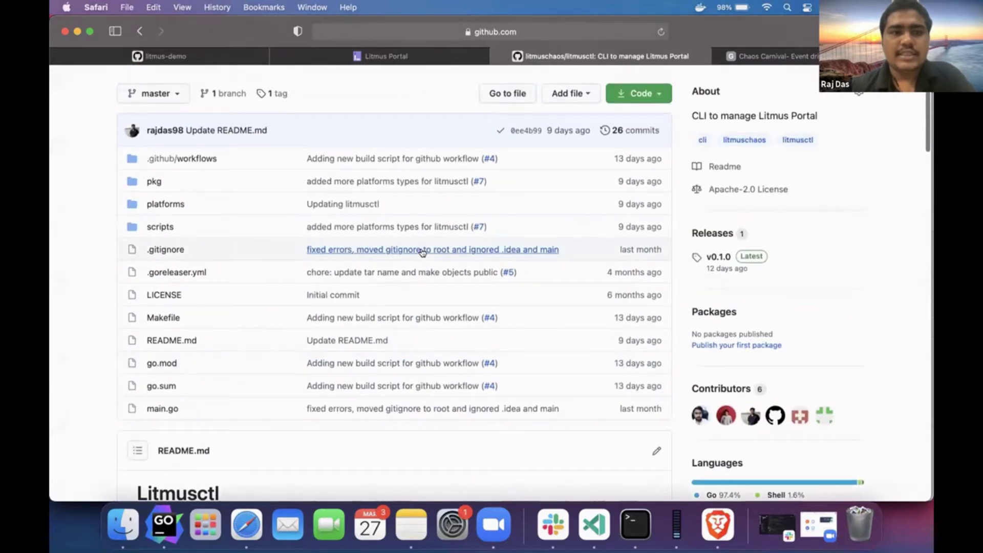
scroll(375, 367, "down", 9)
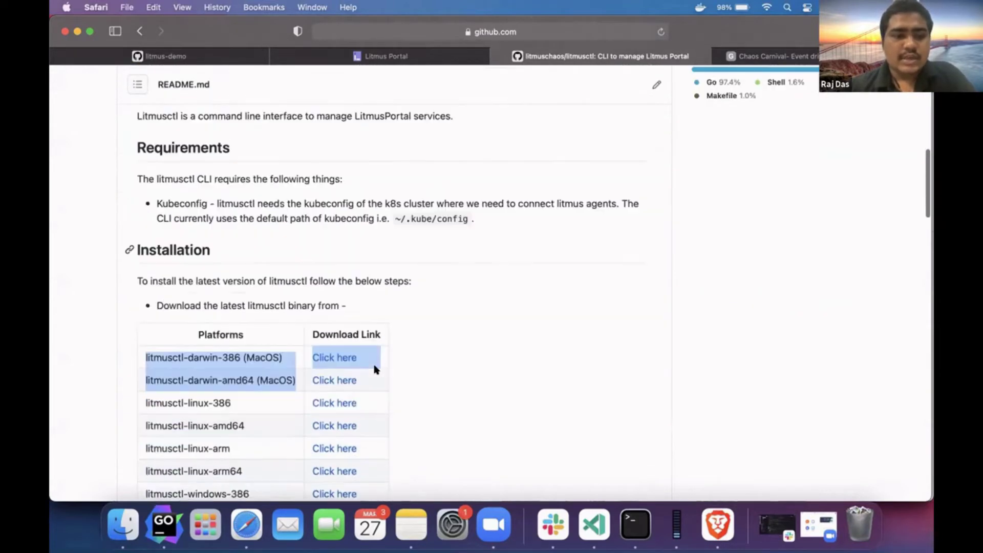
left_click(385, 212)
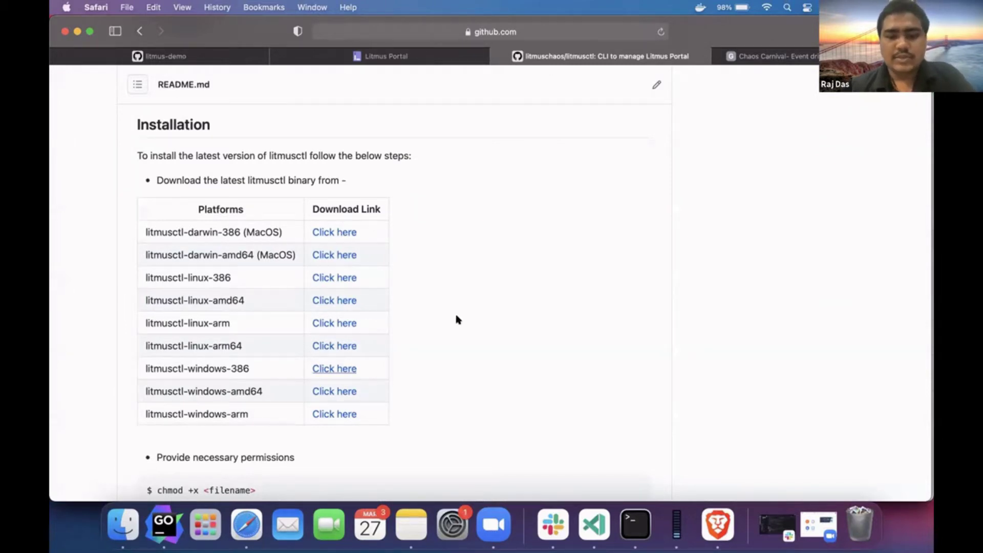
left_click(635, 523)
- Run litmusctl to confirm it prints help, then return to the Litmus Portal dashboard tab
type("litmusctl")
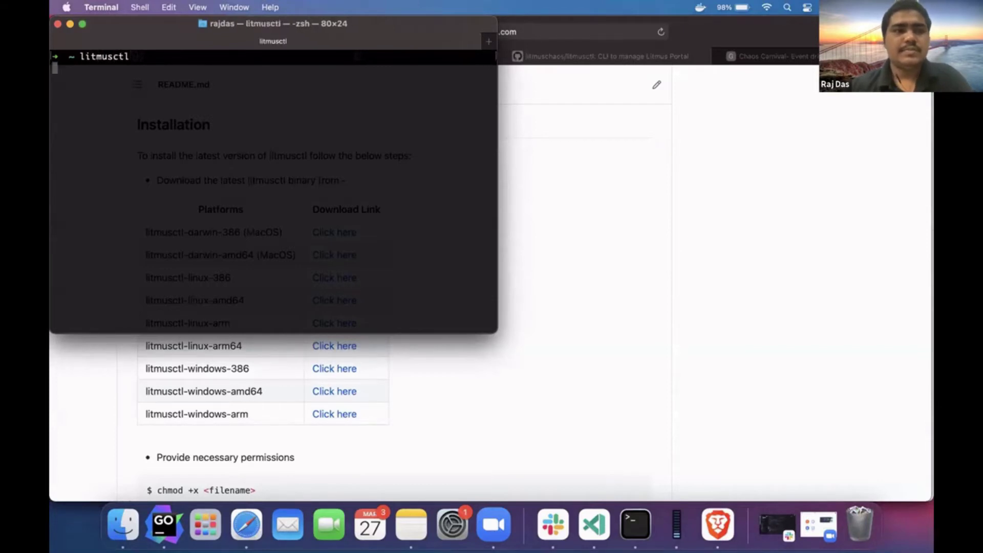
key("Return")
key("super+Tab")
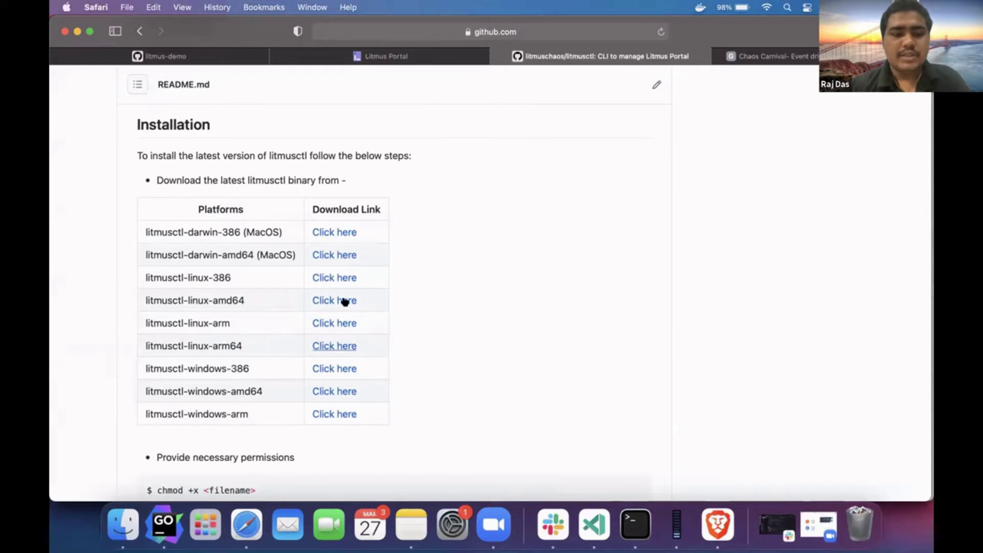
key("super+Tab")
key("super+Tab")
key("super+Tab")
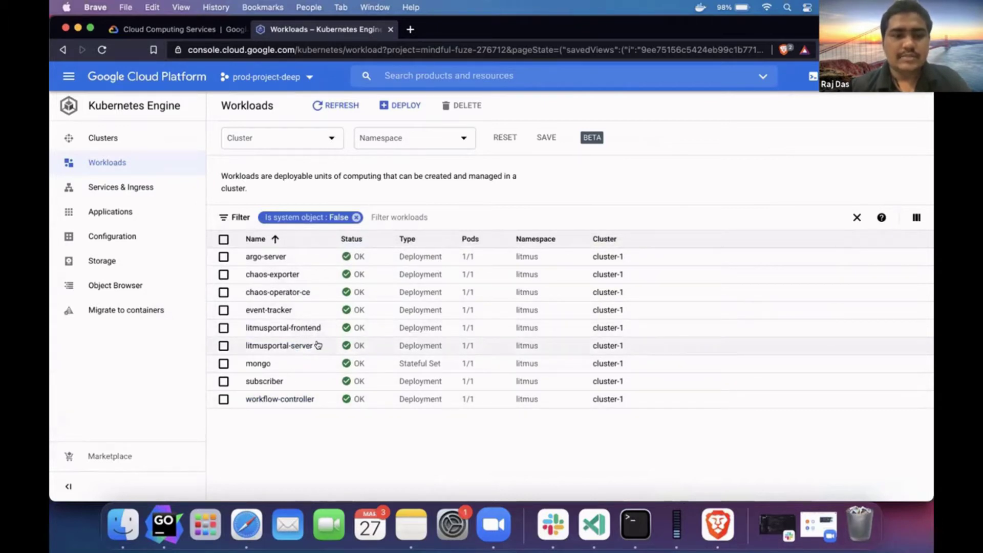
key("super+Tab")
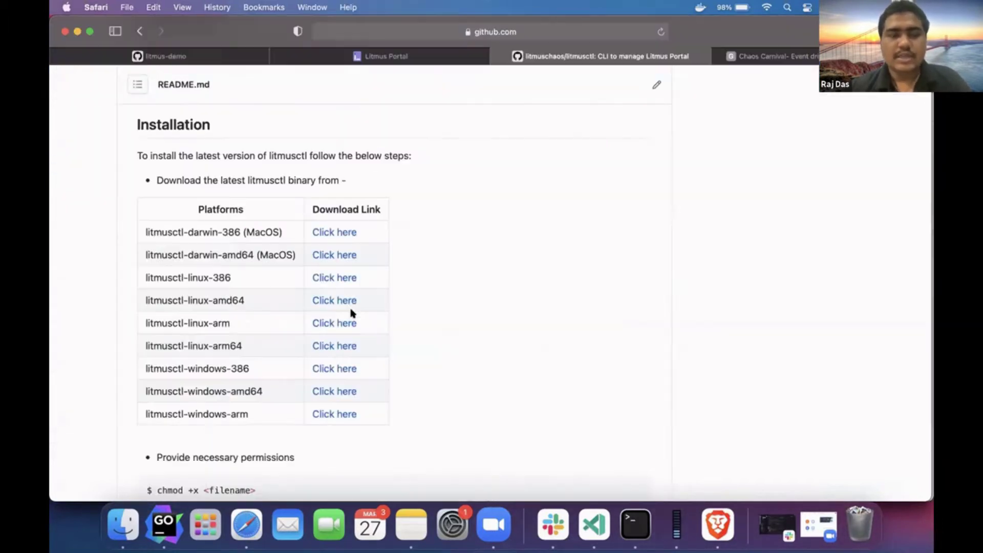
left_click(353, 57)
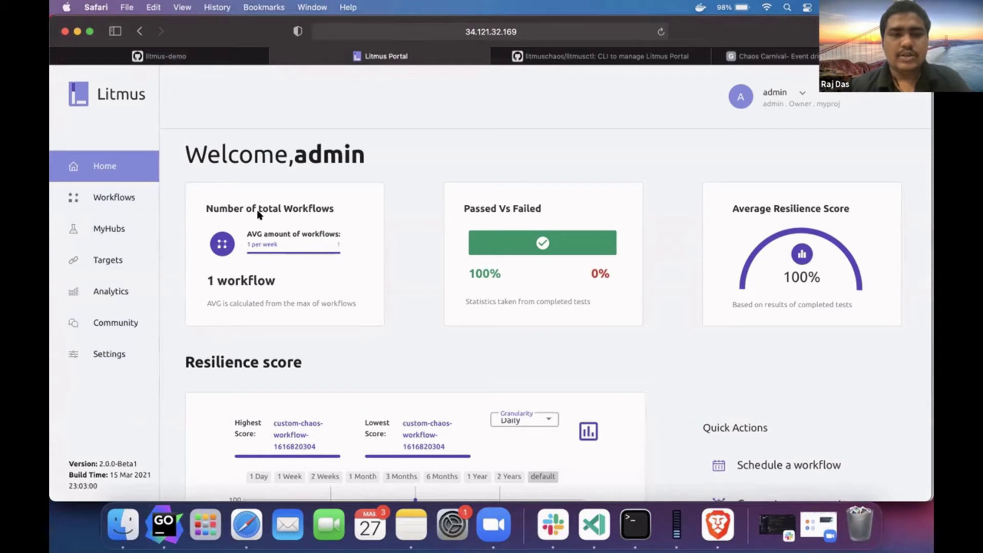
- View the Targets list with Self-Cluster active and start Connect the Target
left_click(127, 254)
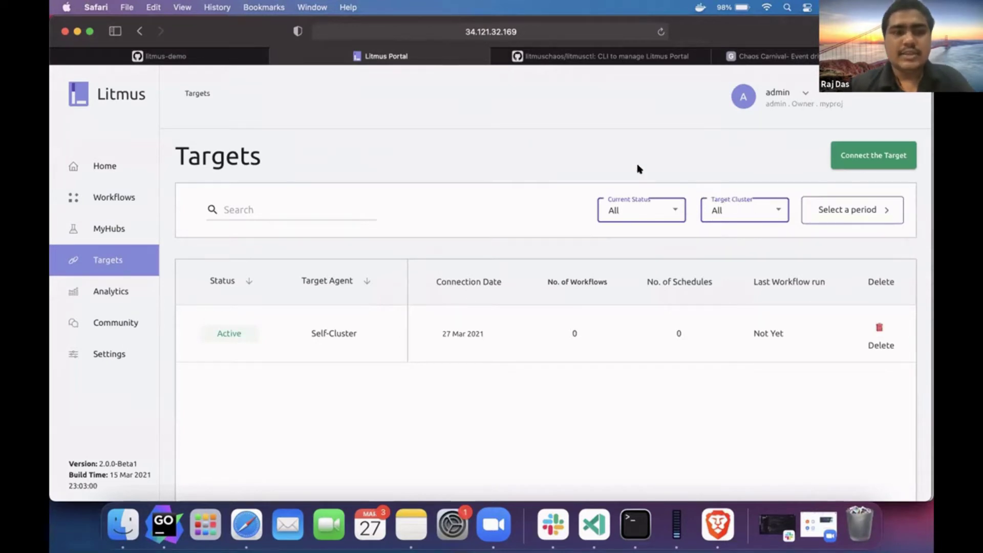
left_click(856, 152)
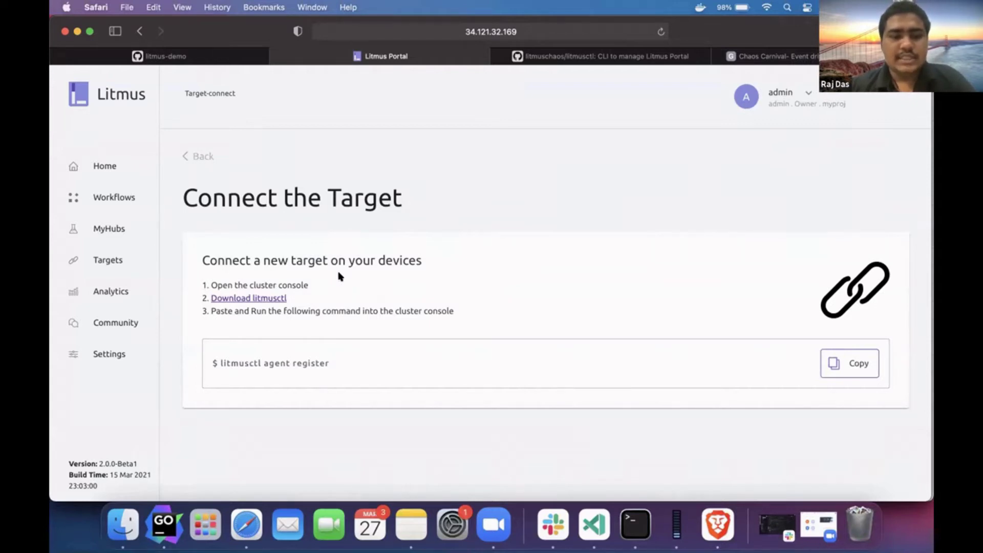
- Copy the litmusctl agent register command from the Connect the Target page
double_click(244, 365)
double_click(245, 359)
left_click_drag(253, 361, 303, 361)
key("super+c")
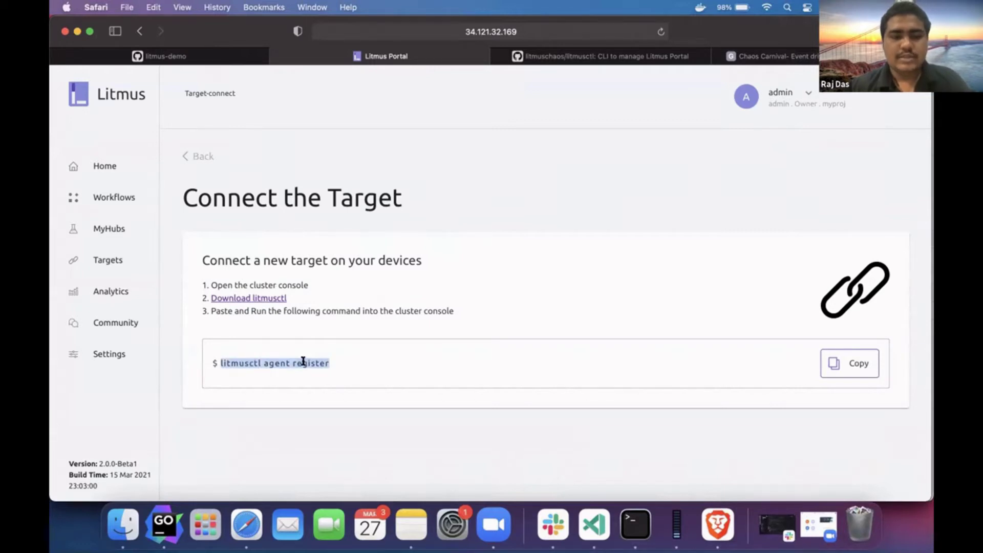
key("super+Tab")
key("super+Tab")
key("super+Tab")
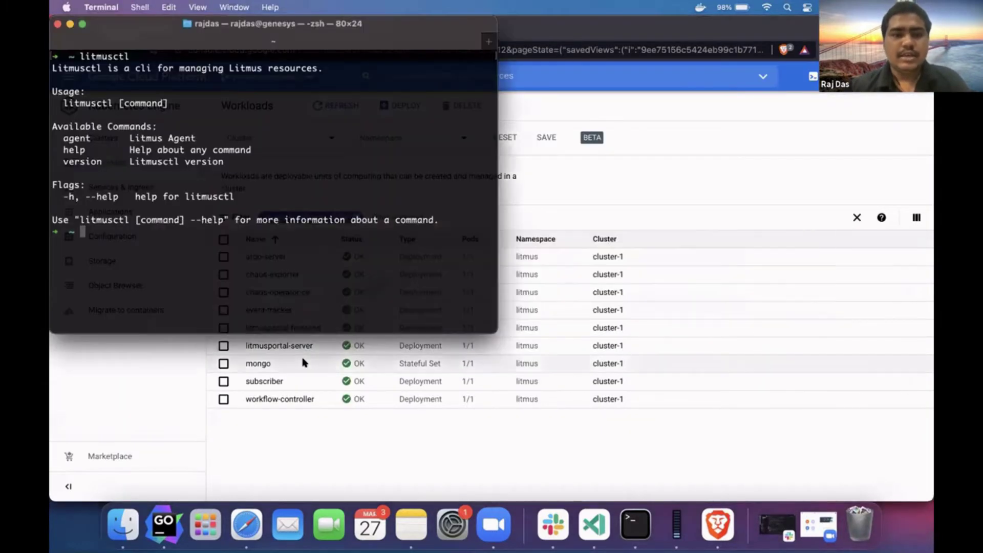
- Run kubectl get nodes to confirm minikube is Ready, then run litmusctl agent register
type("k")
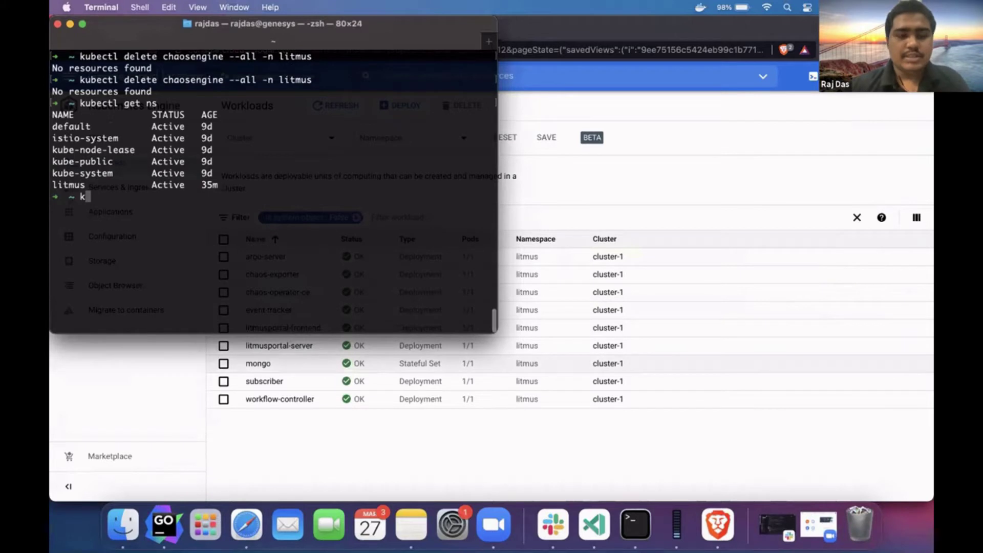
key("ctrl+l")
type("ubect")
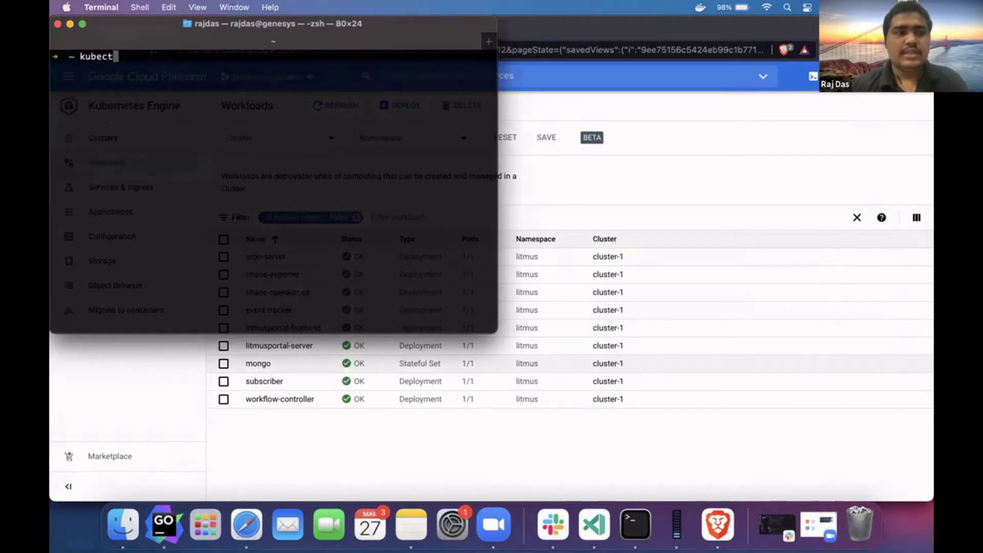
type("l get nodes")
key("Return")
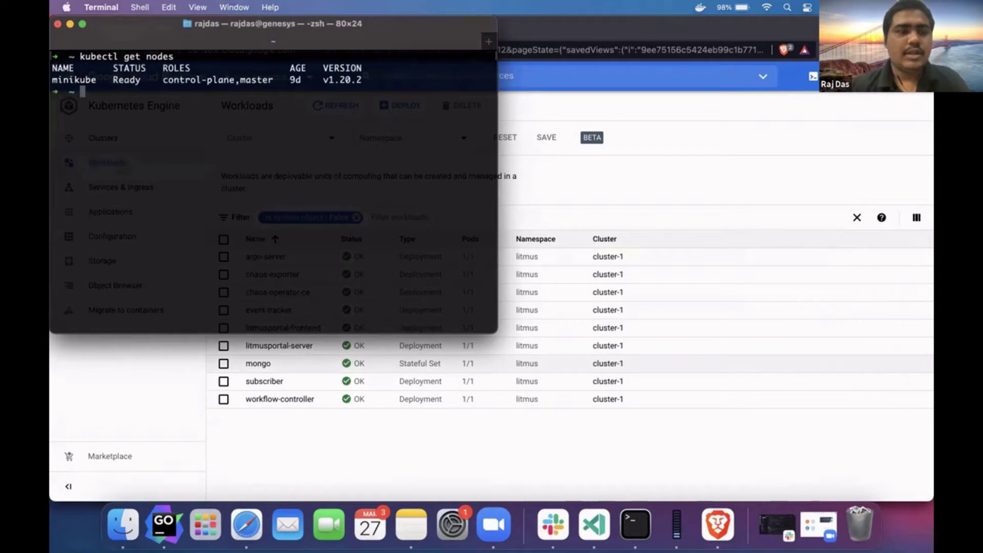
key("super+v")
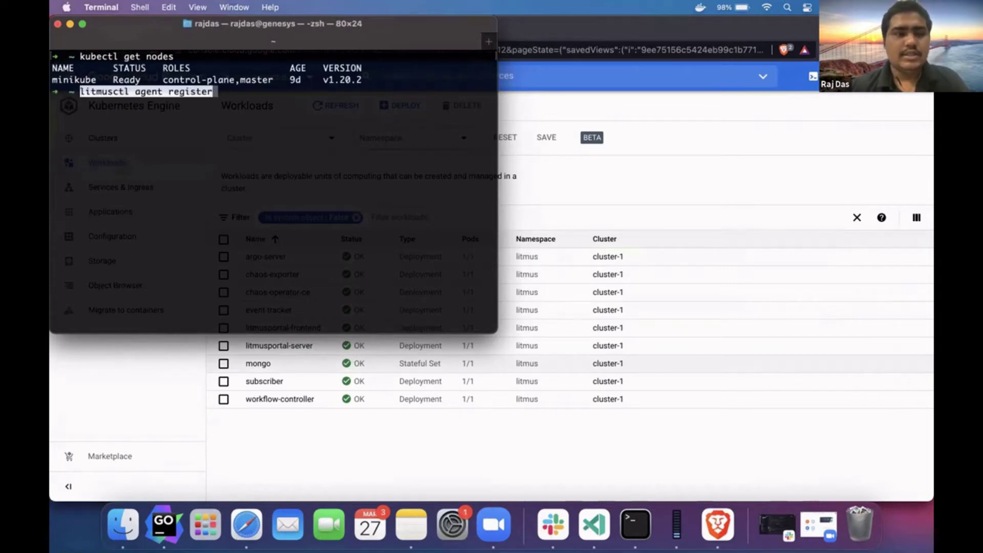
key("Return")
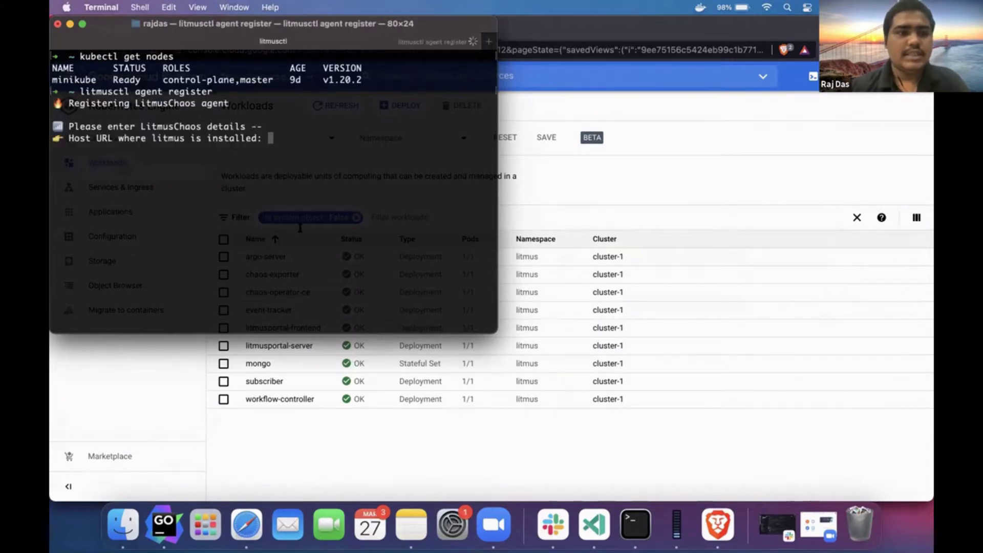
left_click(562, 189)
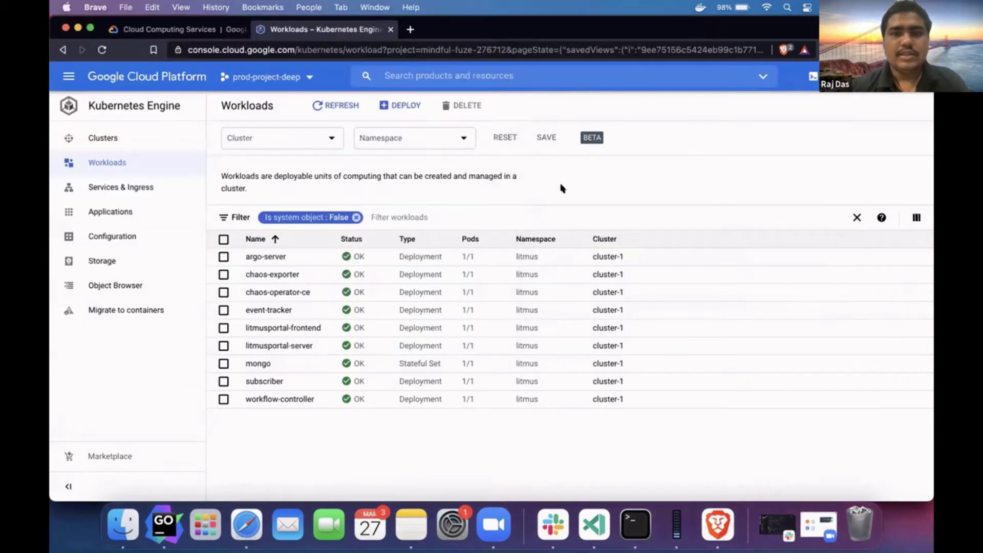
key("super+Tab")
key("super+Tab")
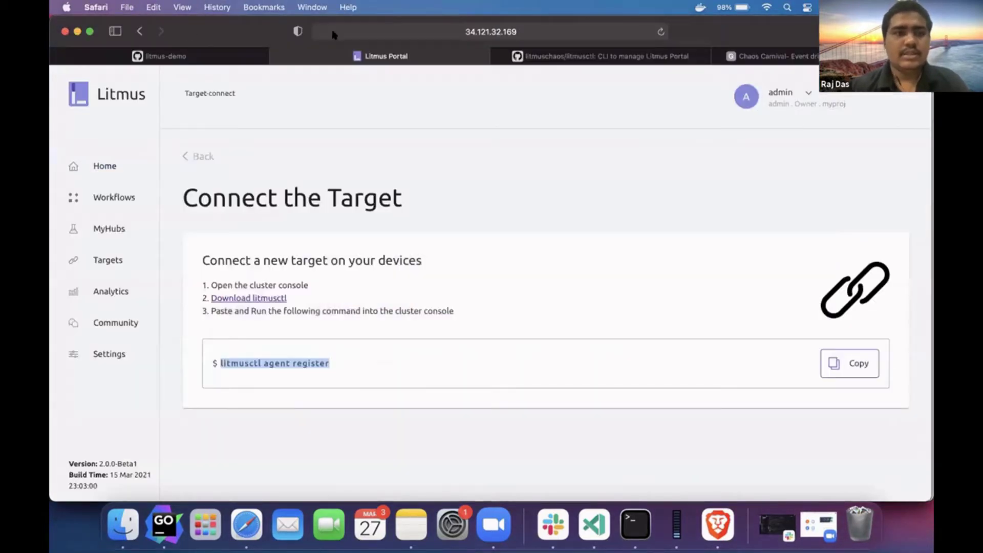
left_click(387, 31)
left_click(321, 33)
key("super+Tab")
key("super+Tab")
key("super+Tab")
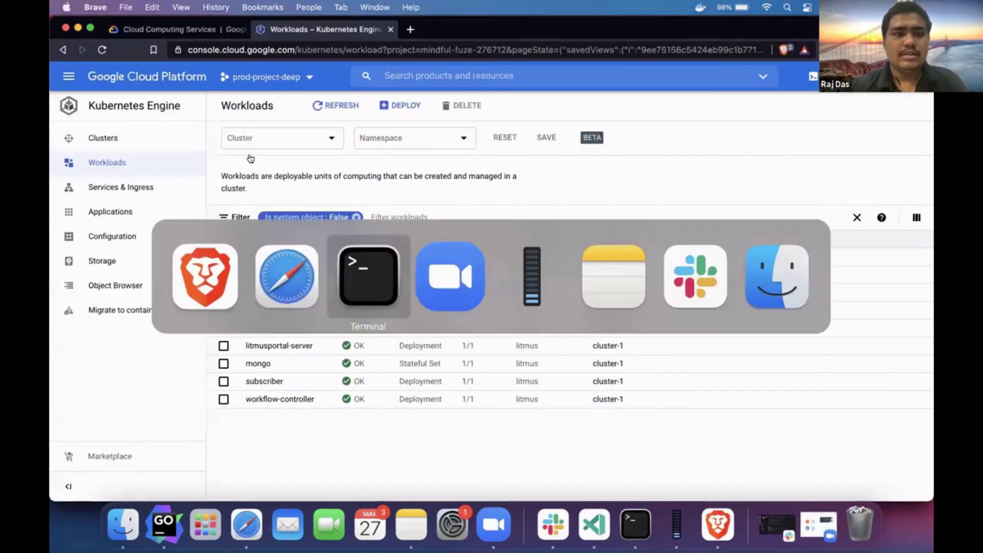
key("super+v")
key("Return")
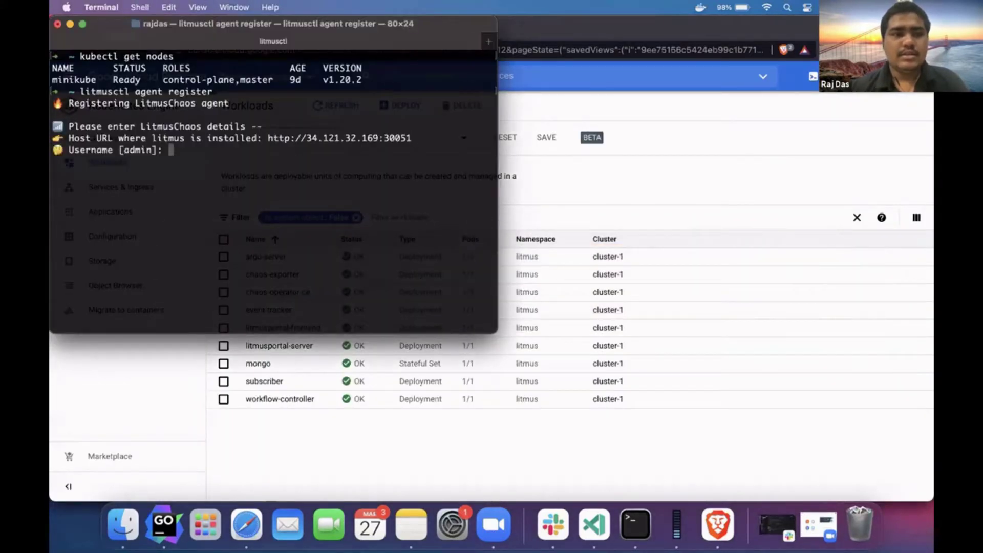
- Log in as admin with the account password and choose project 1, myproj
type("admin")
key("Return")
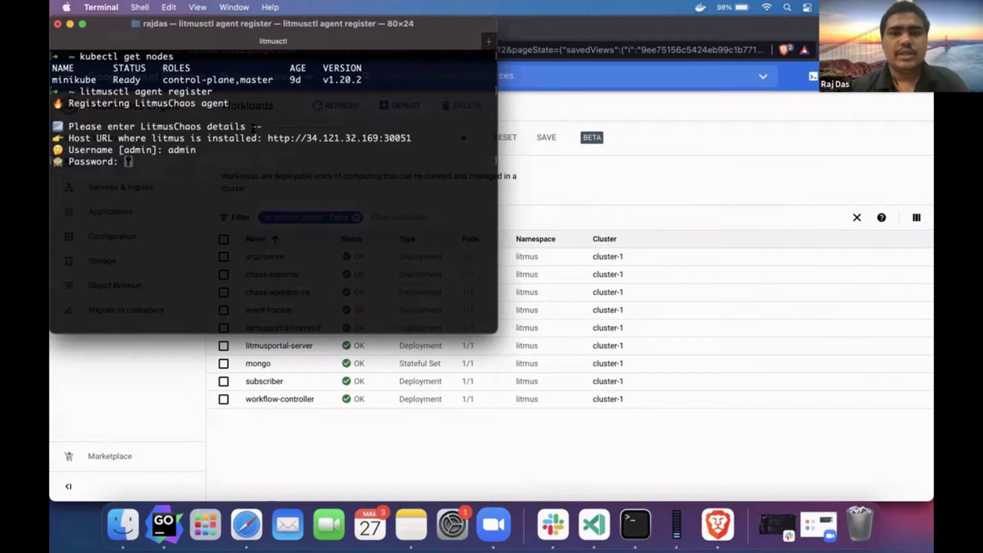
key("Return")
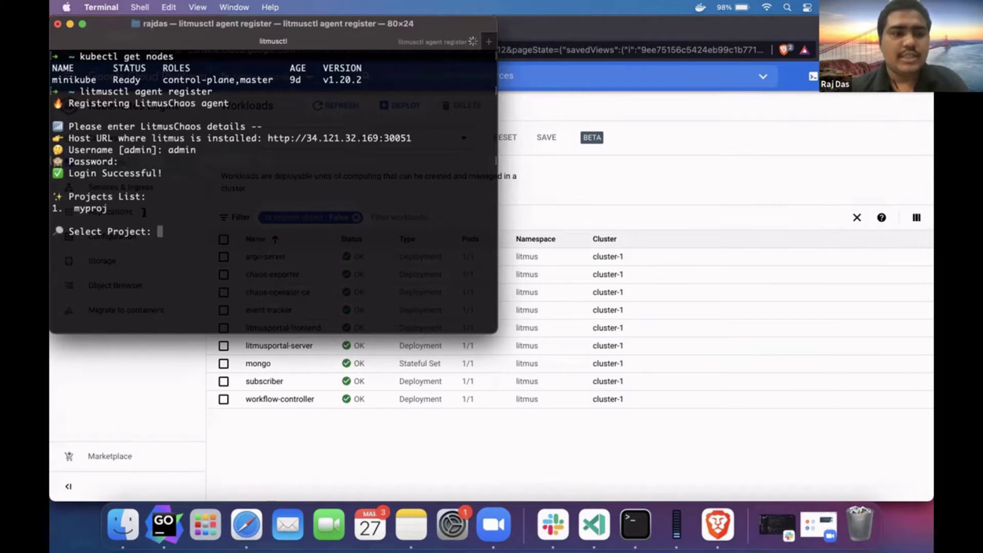
key("super+Tab")
key("super+Tab")
key("super+Tab")
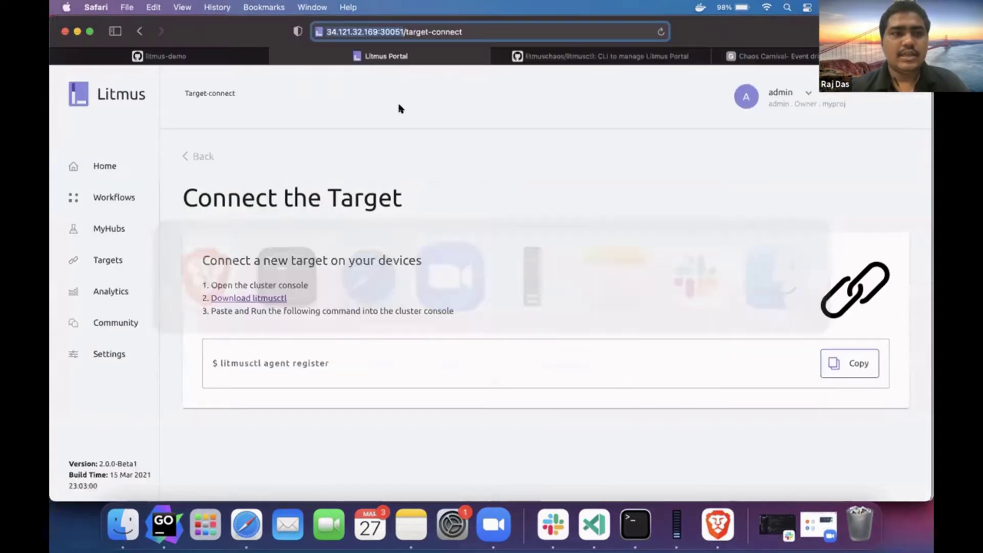
left_click(807, 94)
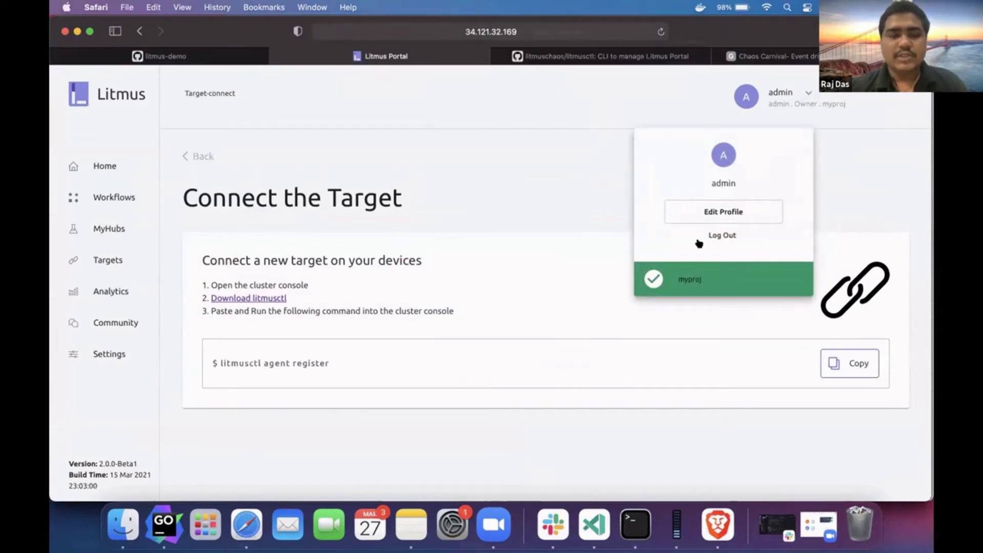
key("super+Tab")
key("super+Tab")
key("super+Tab")
type("1")
key("Return")
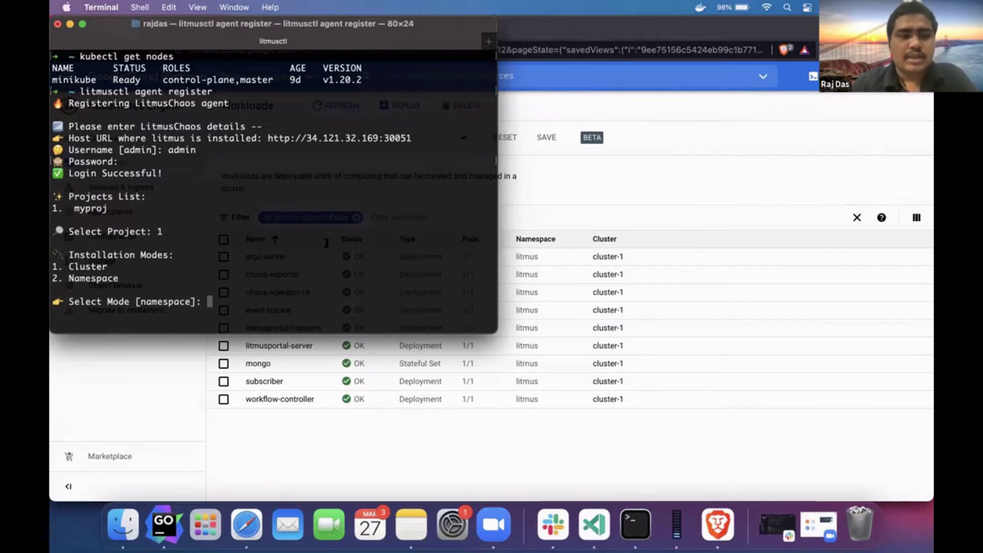
- Choose cluster mode, name the agent my-new-agent with description 'my new agent', platform Others
type("1")
key("Return")
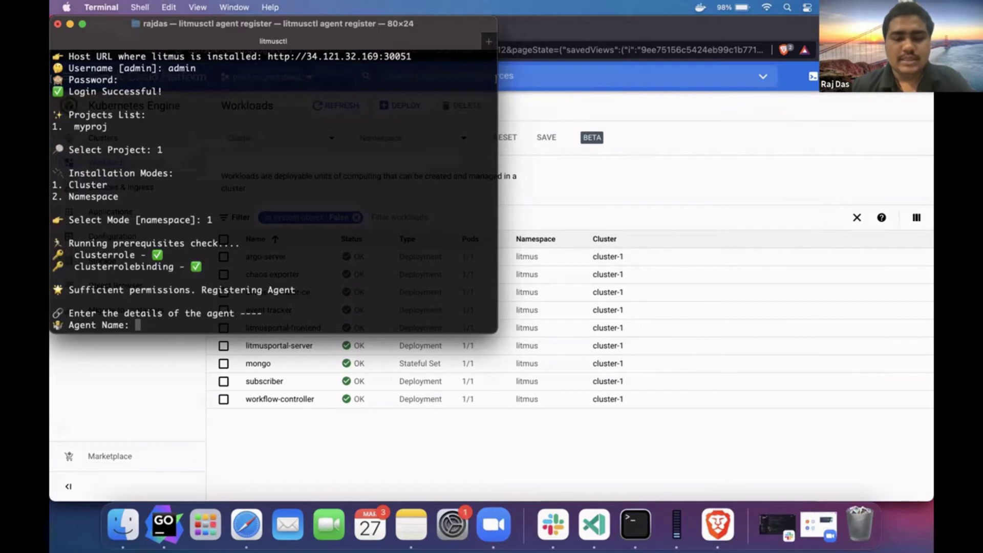
type("my")
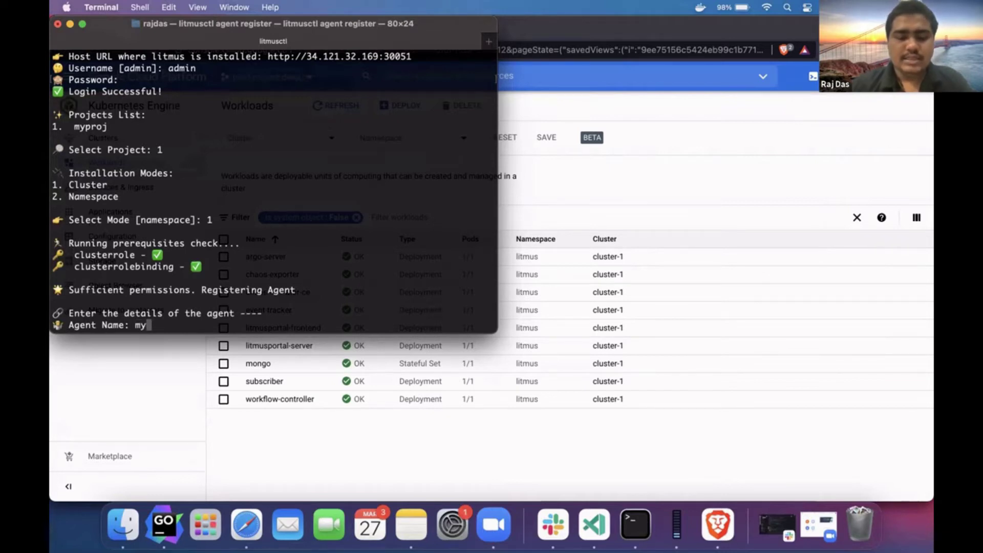
type("-new-agent")
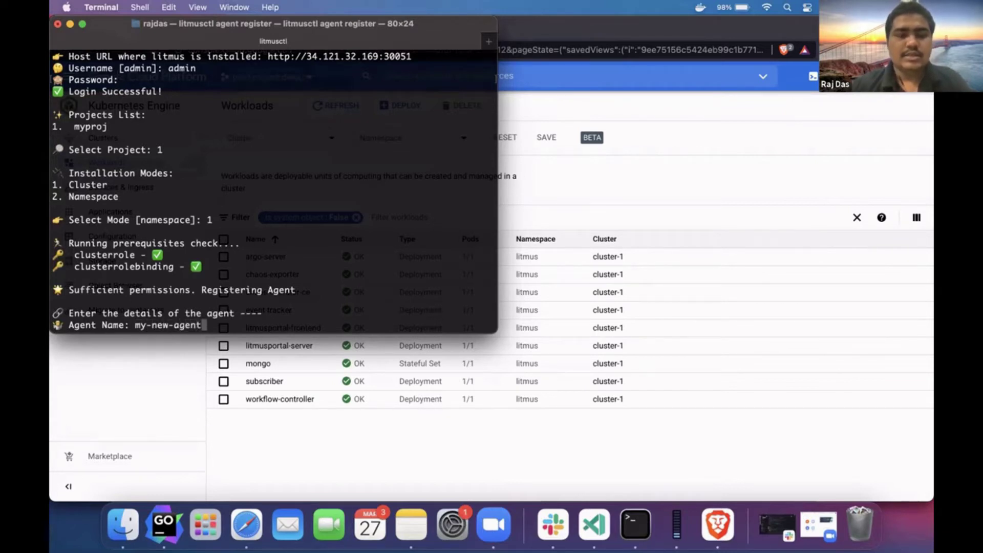
key("Return")
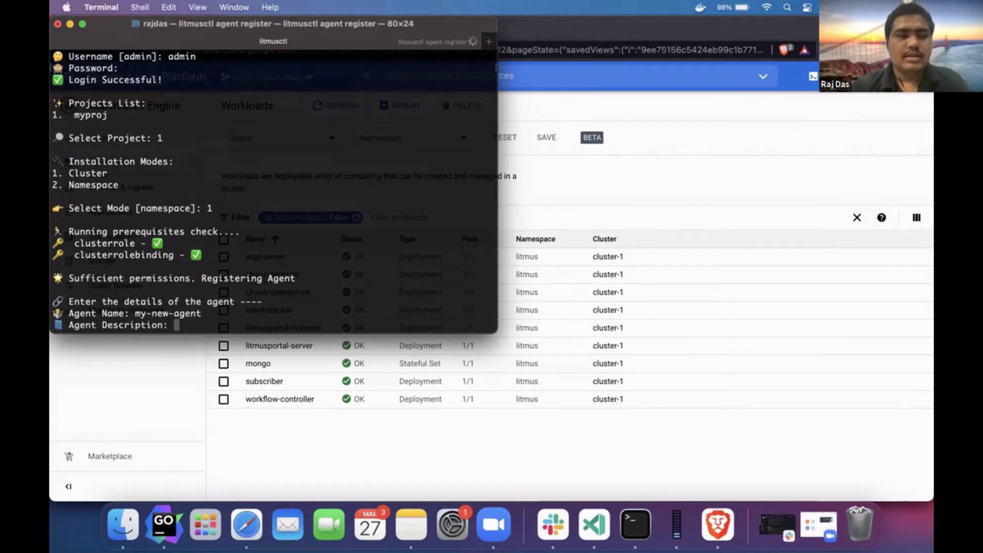
type("my new agent")
key("Return")
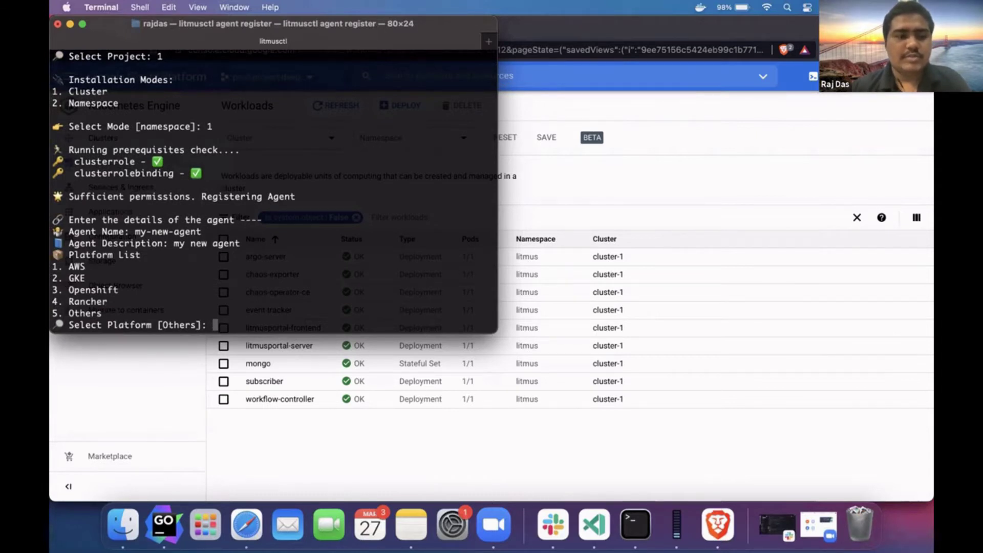
type("5")
key("Return")
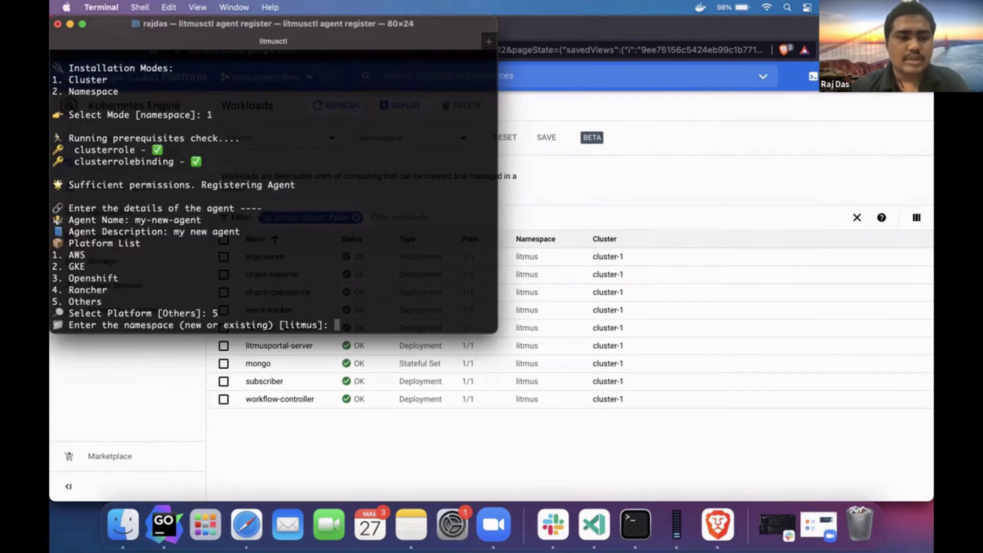
- In a new terminal tab, create the litmus namespace with kubectl create ns litmus
key("super+t")
type("kubectl create ns litmus")
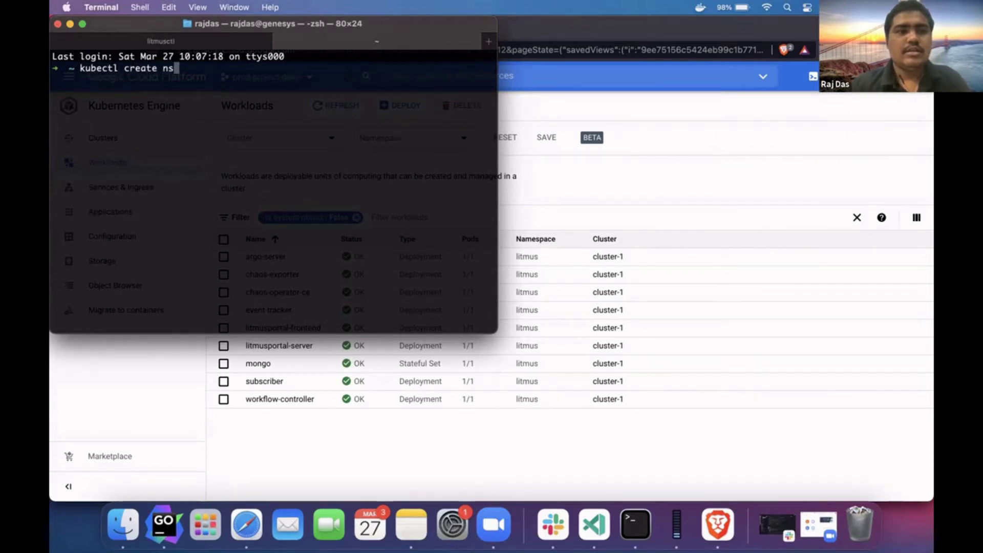
key("Return")
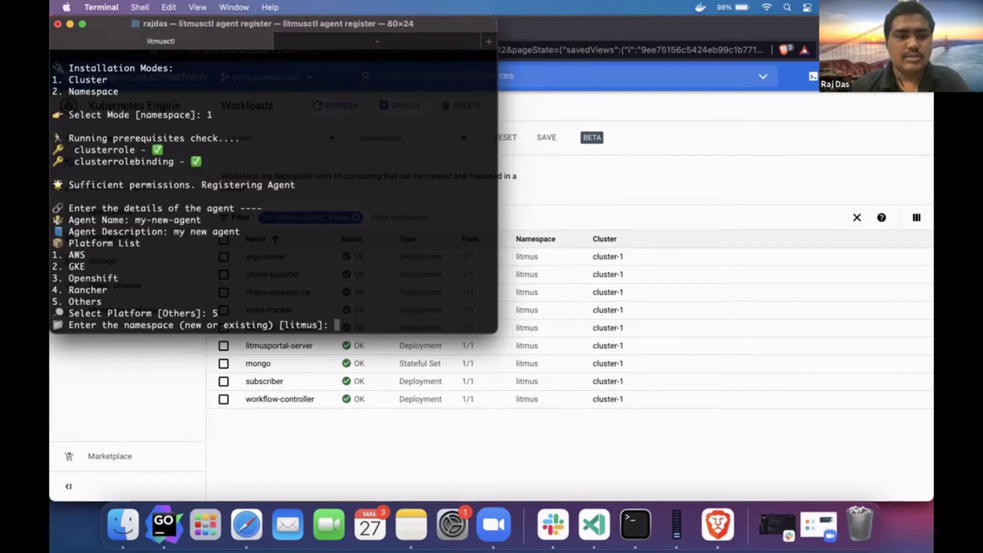
- Accept the default litmus namespace and service account, review the summary, and confirm with Y
key("Return")
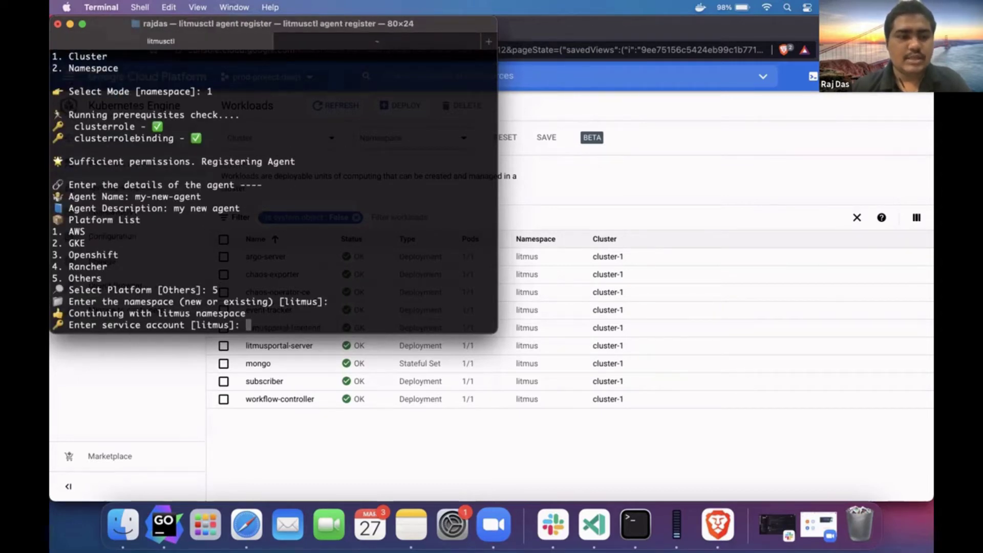
key("Return")
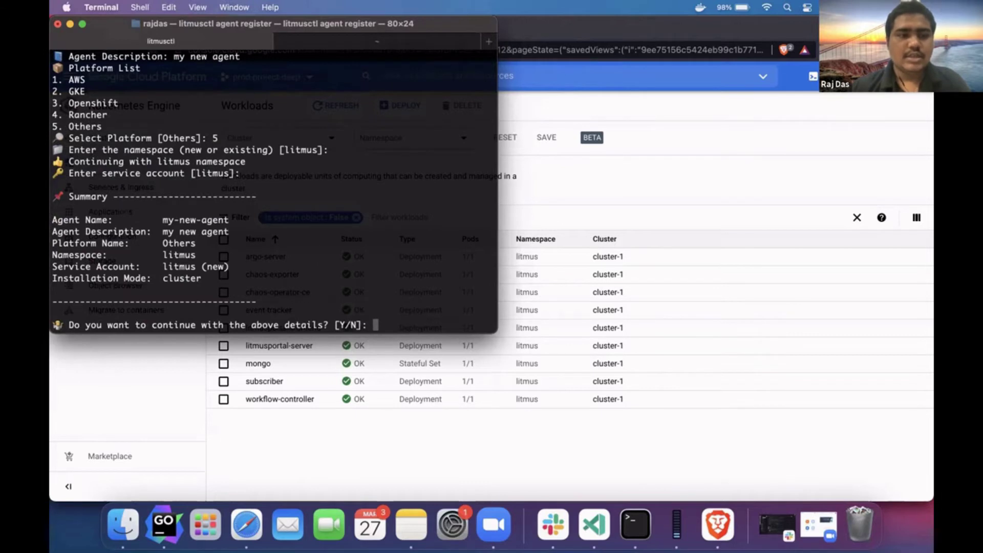
left_click_drag(224, 211, 205, 282)
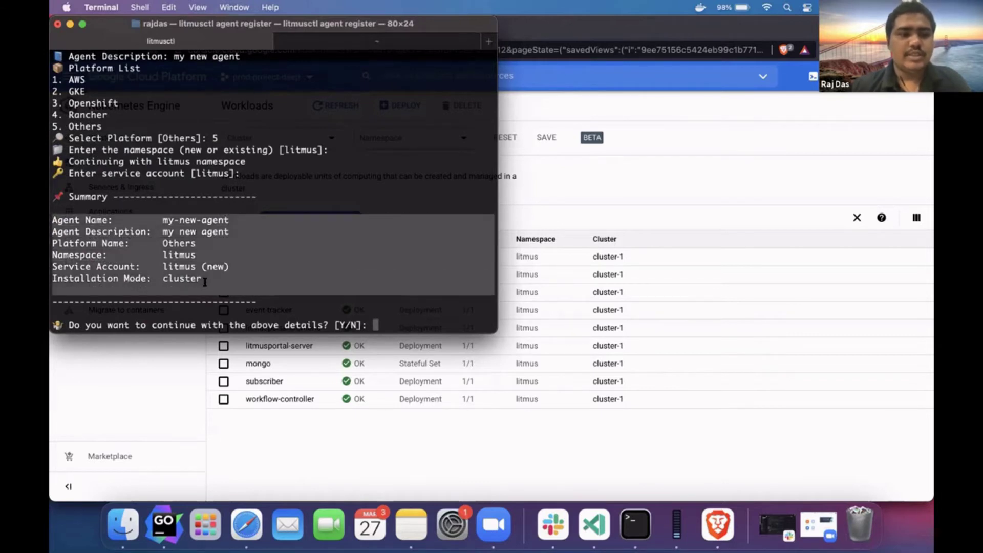
double_click(183, 255)
double_click(181, 266)
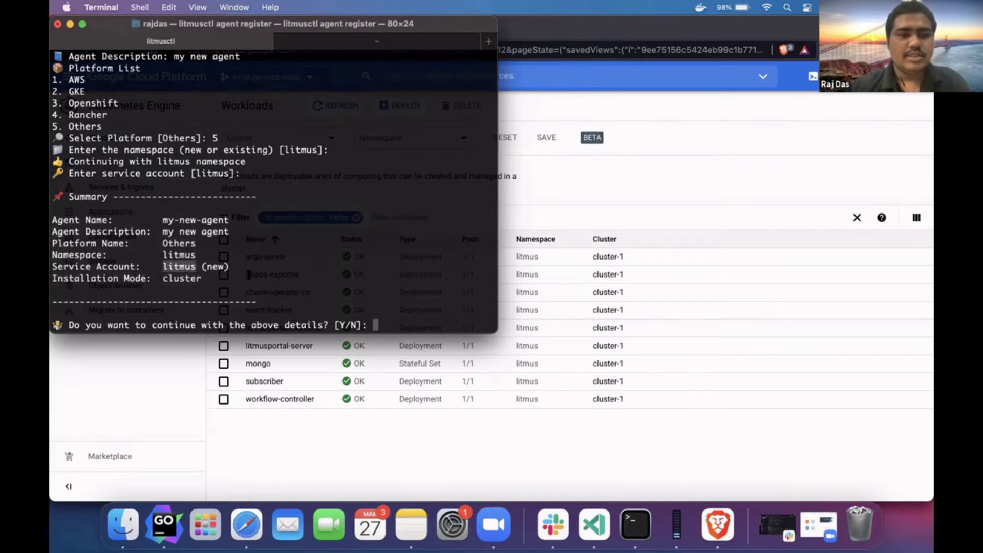
type("Y")
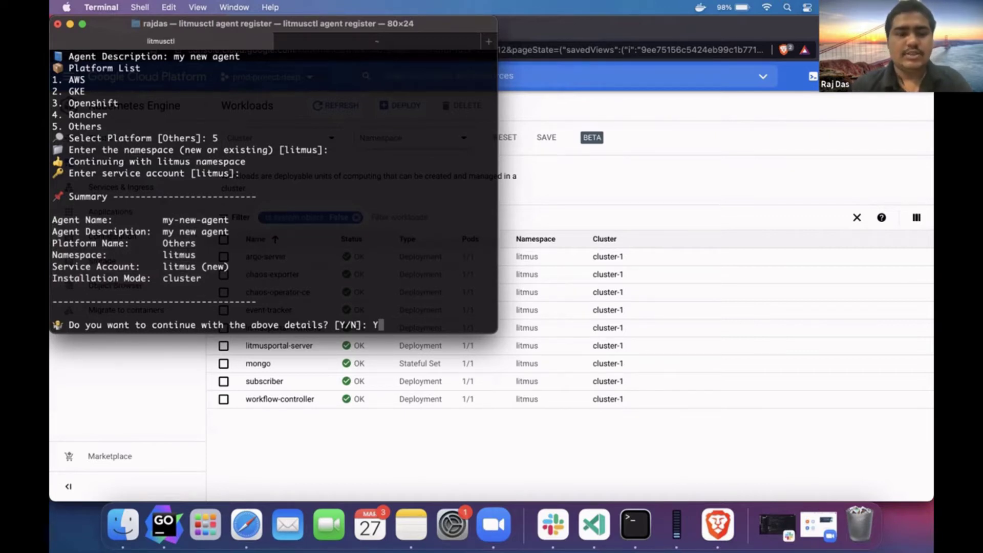
key("Return")
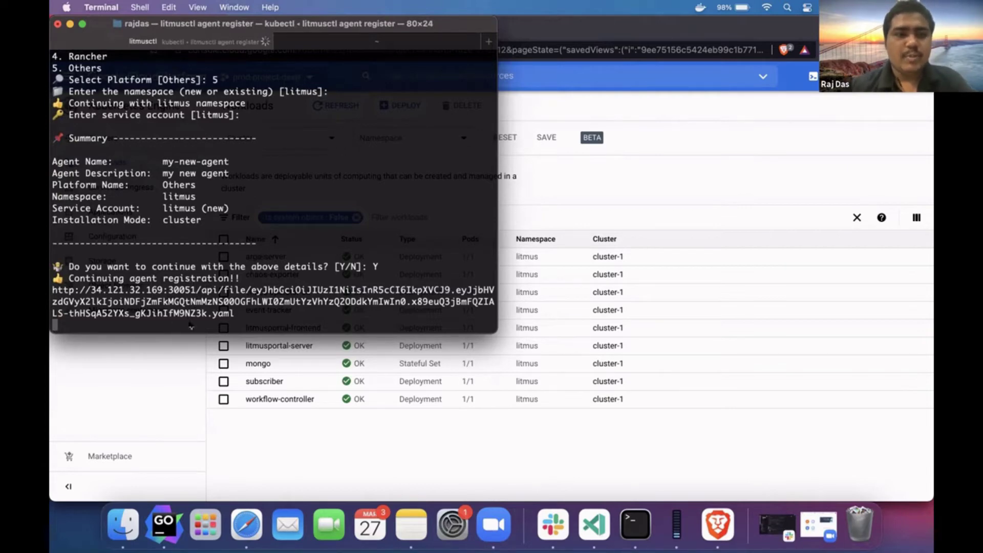
- Check the portal's Targets page, then watch litmus pods with kubectl get pods -n litmus -w
left_click(176, 374)
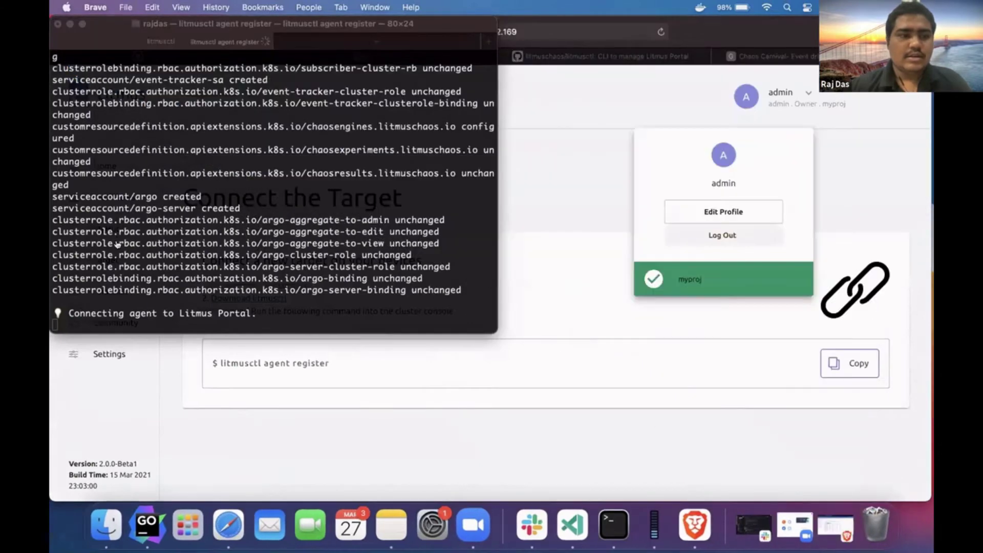
left_click(116, 253)
key("super+Tab")
key("super+Tab")
key("super+Tab")
key("super+Tab")
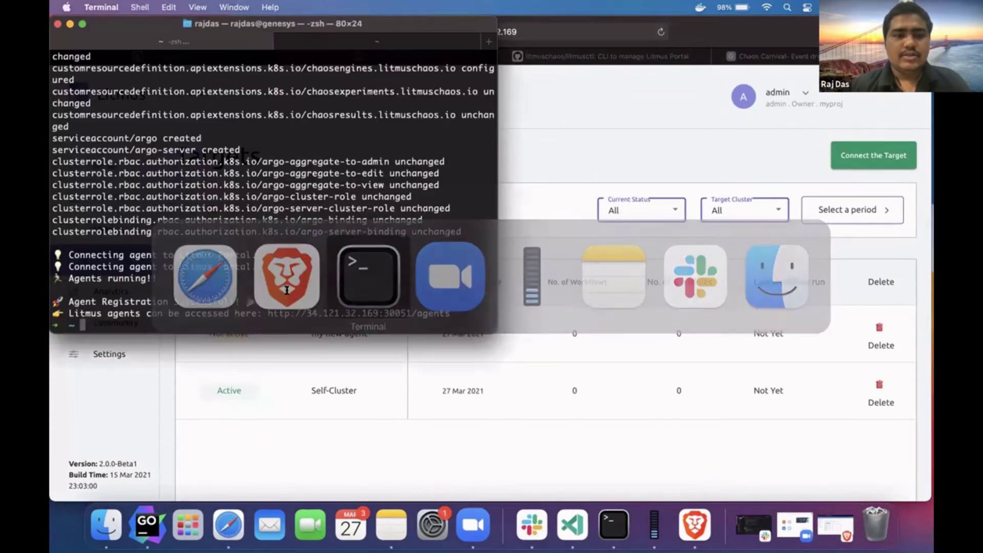
type("kubec")
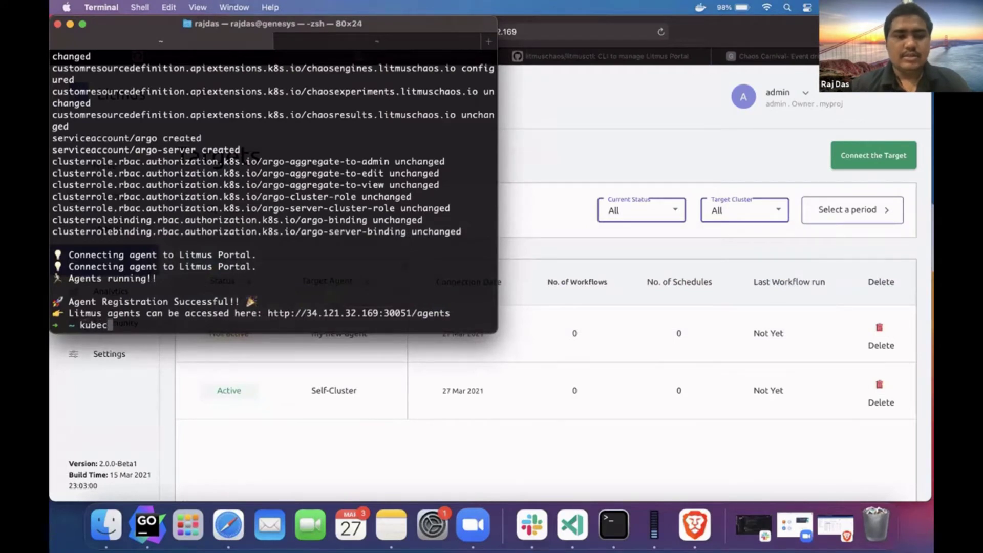
type("tl get po")
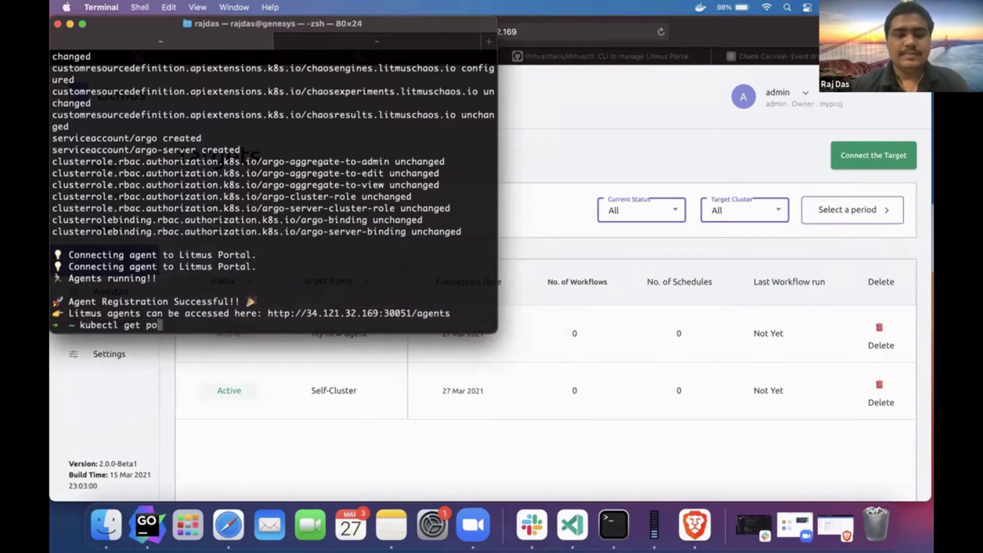
type("ds -n l")
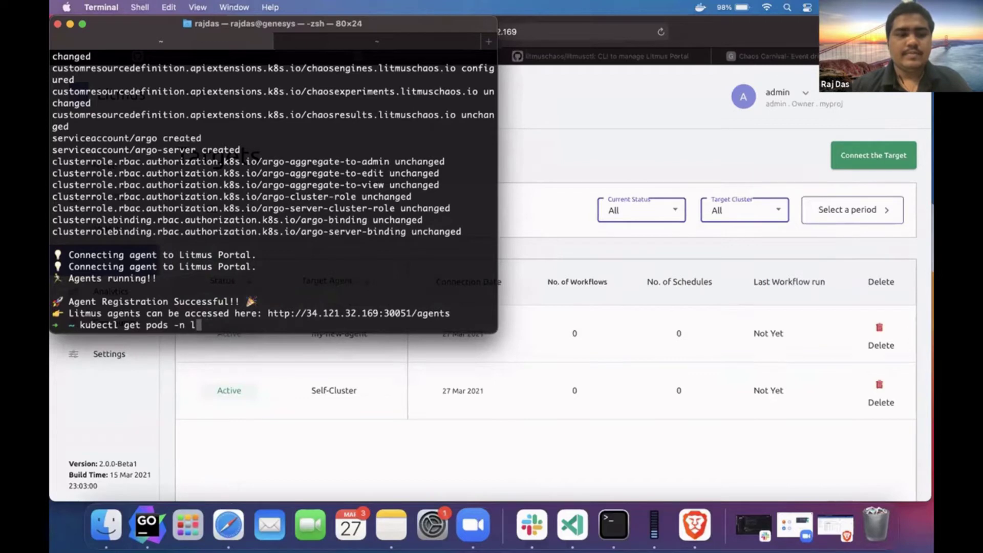
type("itmus -w")
key("Return")
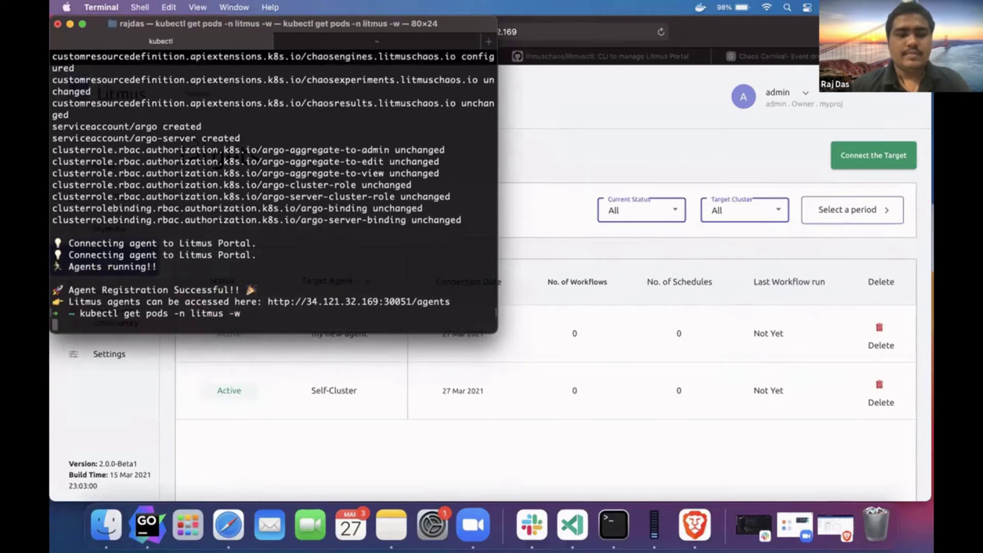
- Confirm my-new-agent is Active on Targets, then go to the Chaos Workflows page
left_click(220, 382)
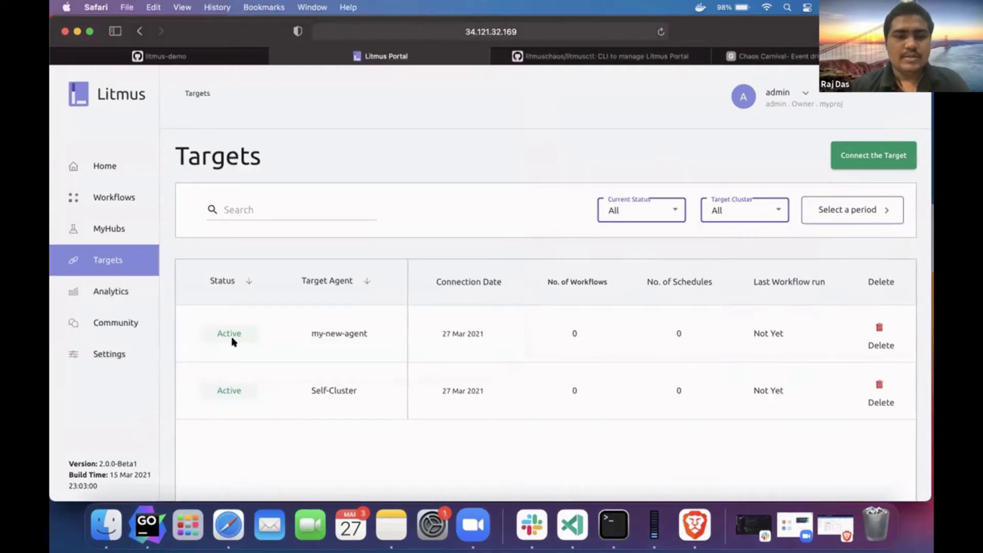
left_click_drag(312, 328, 358, 324)
left_click_drag(241, 333, 225, 324)
scroll(341, 275, "down", 3)
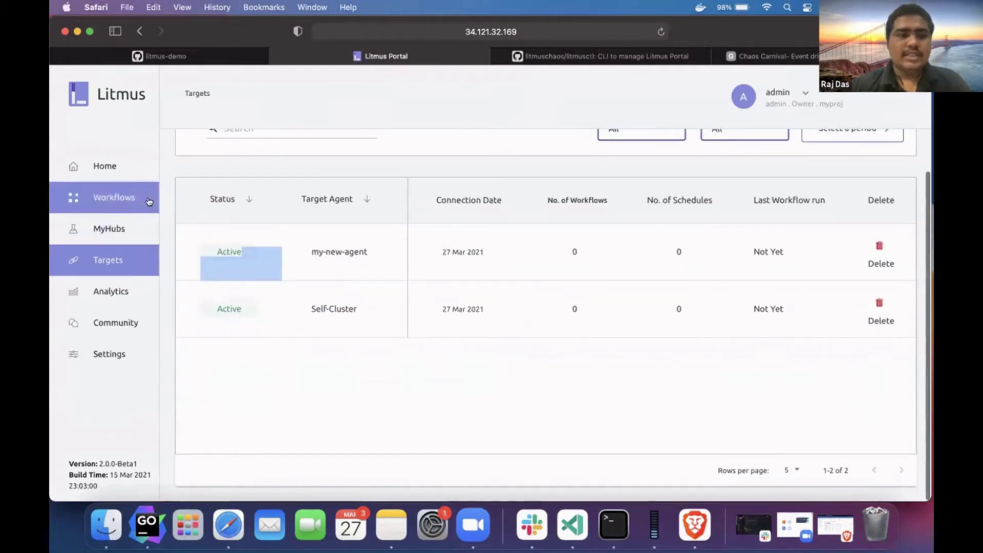
left_click(144, 199)
left_click(135, 227)
left_click(134, 200)
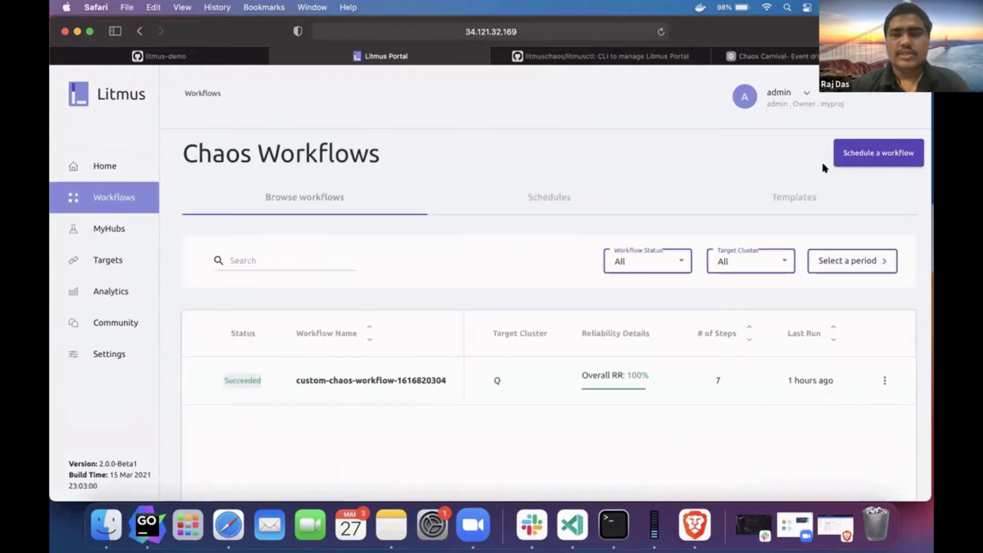
- Schedule a new chaos workflow with my-new-agent as the target agent
left_click(862, 163)
left_click(460, 405)
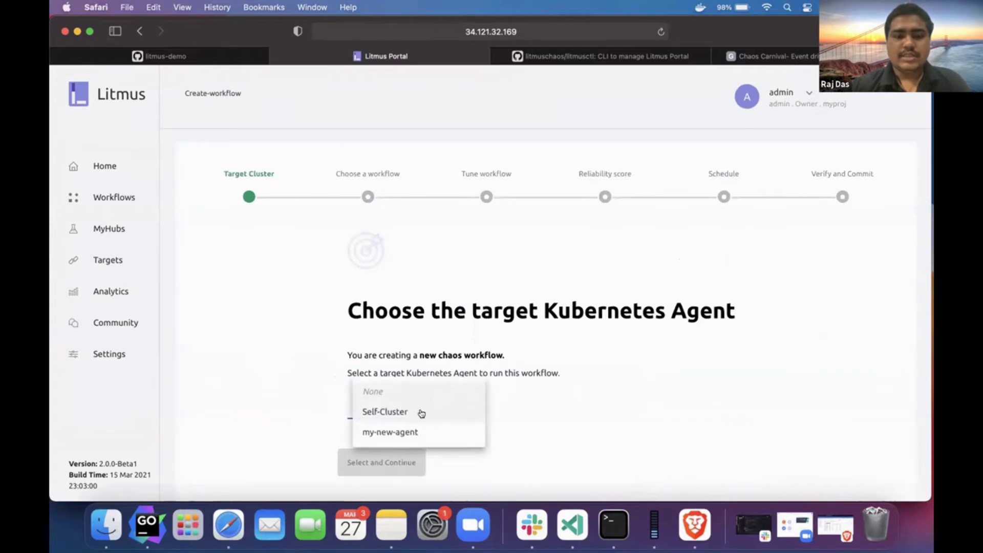
left_click(420, 429)
scroll(417, 427, "down", 2)
scroll(413, 428, "up", 1)
left_click(412, 428)
- Choose Create your own workflow and pick the pod-delete experiment from Chaos Hub
scroll(412, 427, "down", 5)
left_click(644, 306)
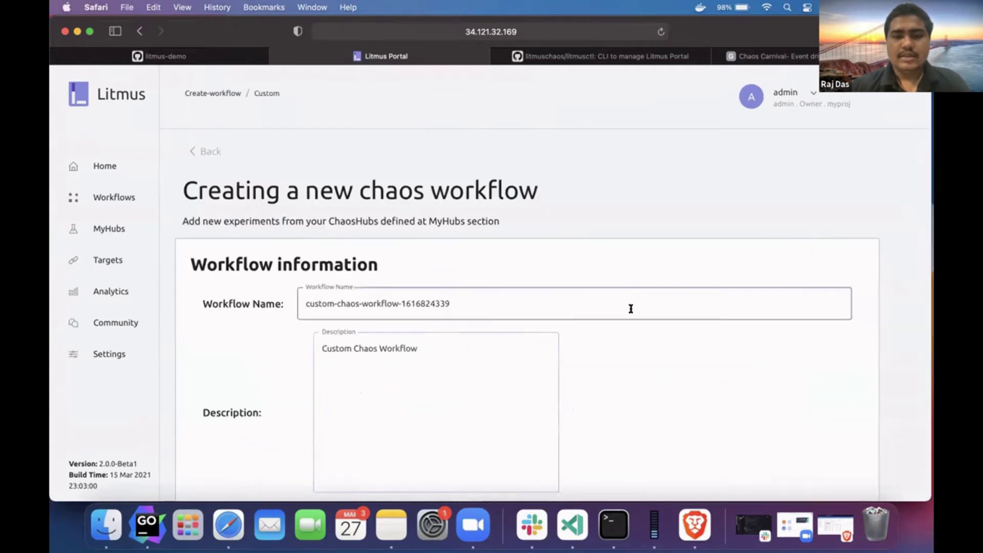
scroll(430, 368, "down", 5)
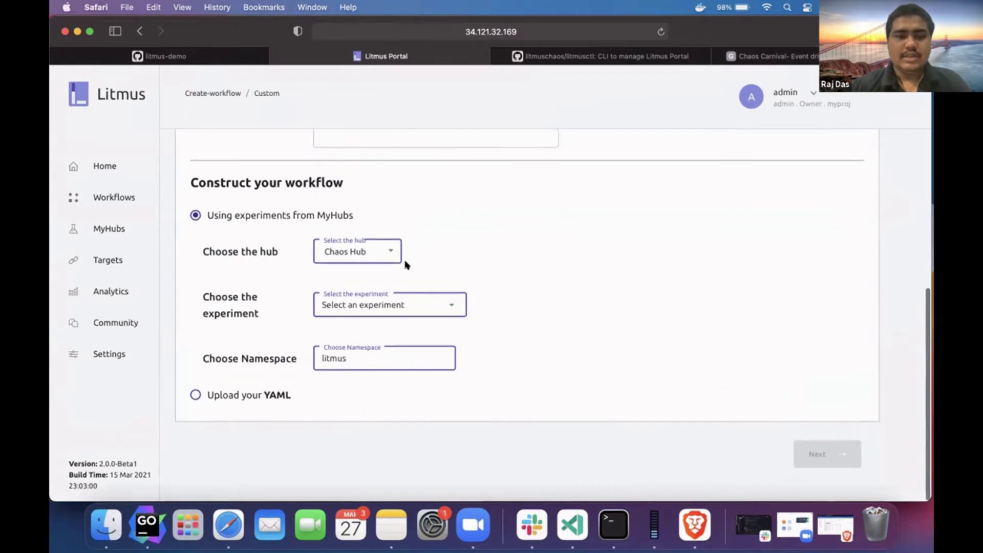
left_click(450, 306)
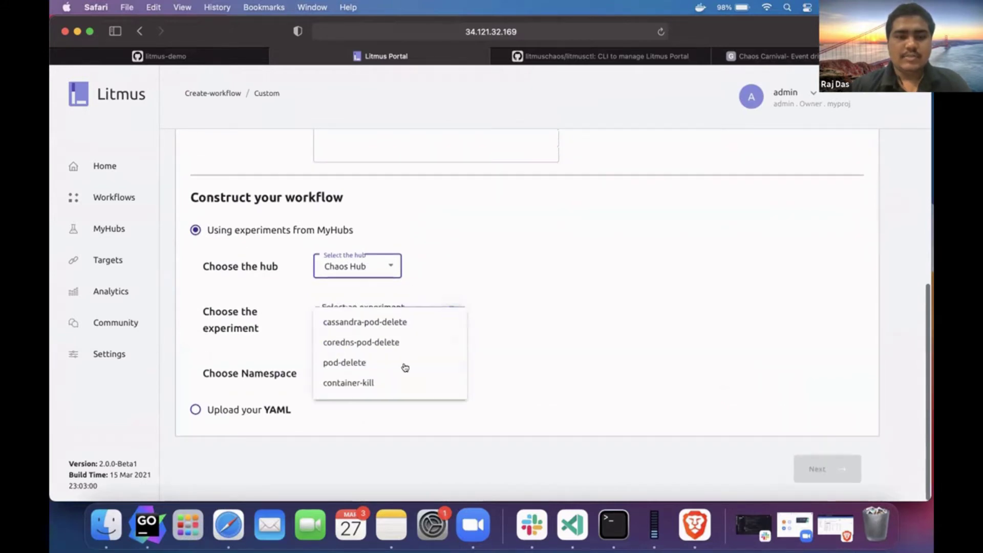
left_click(420, 379)
key("super+Tab")
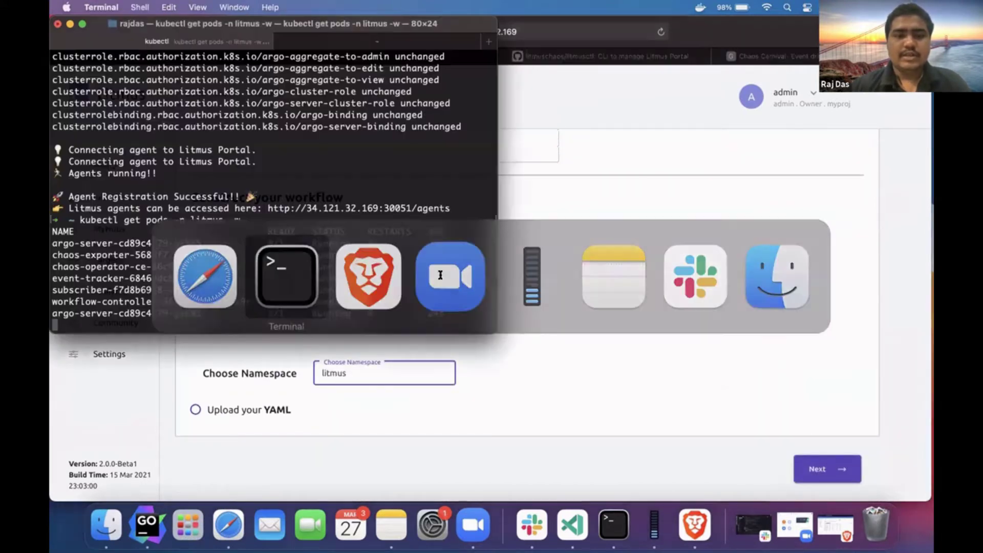
- Continue the wizard to the pod-delete experiment settings
key("super+Tab")
left_click(827, 469)
scroll(801, 348, "down", 2)
- Stop the pod watch and run kubectl get pods to find the running mynginx pod
key("super+Tab")
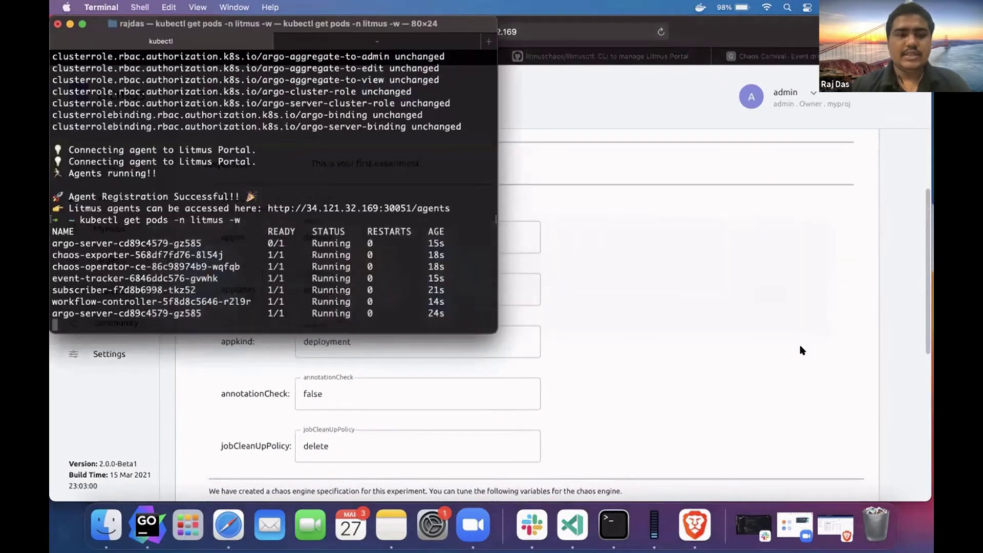
key("ctrl+c")
key("super+k")
type("kubectl get ")
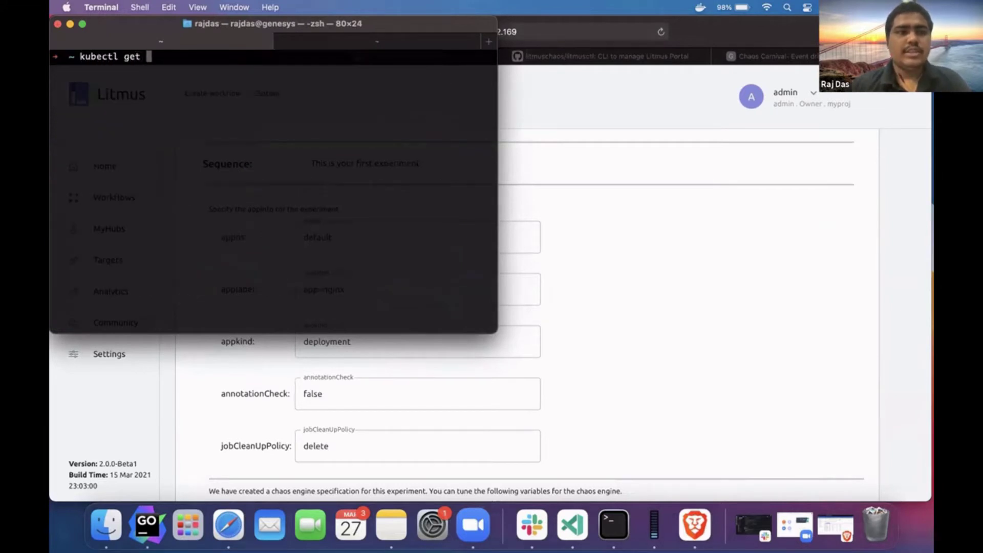
type("pods")
key("Return")
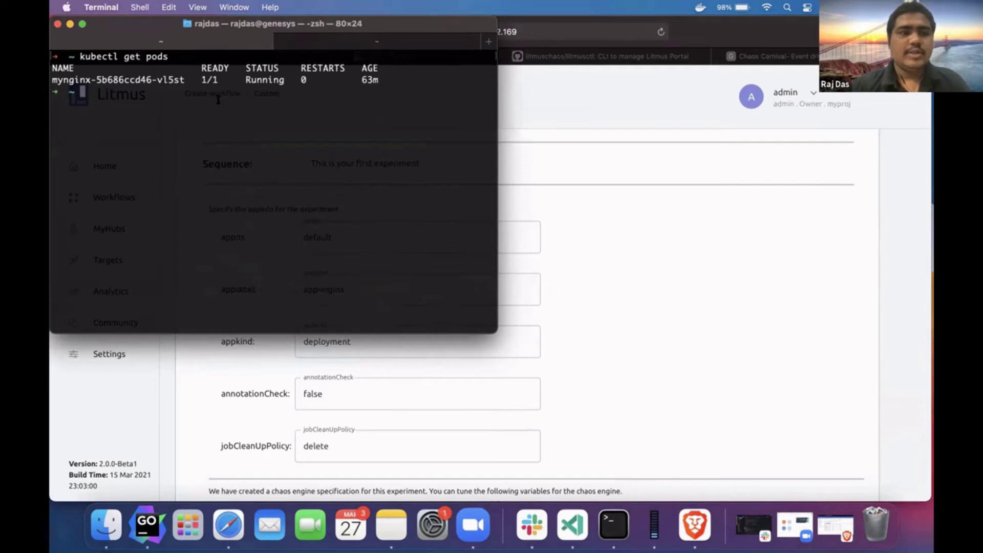
left_click(255, 405)
scroll(246, 426, "down", 3)
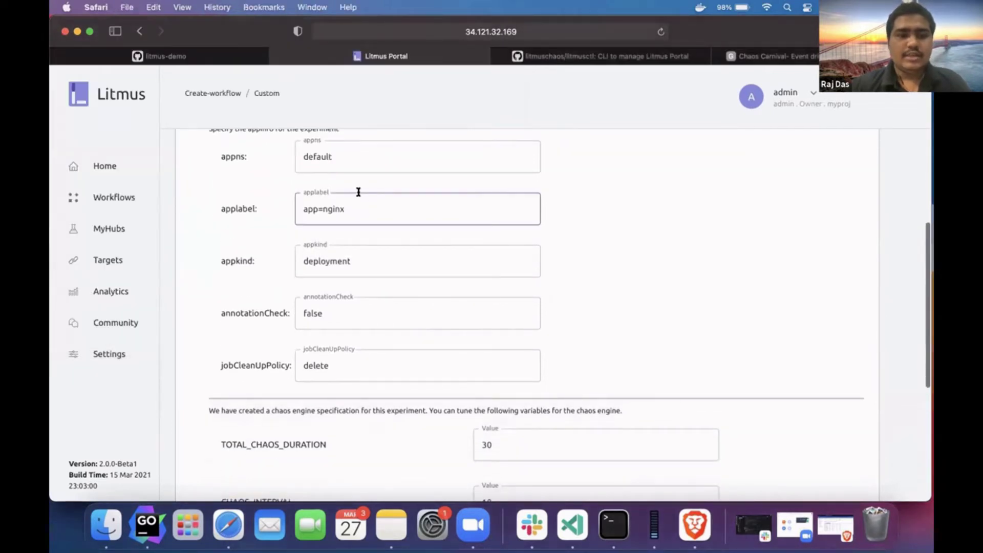
- Change the pod-delete applabel to app=mynginx
scroll(359, 191, "up", 5)
scroll(280, 294, "up", 3)
scroll(280, 293, "down", 4)
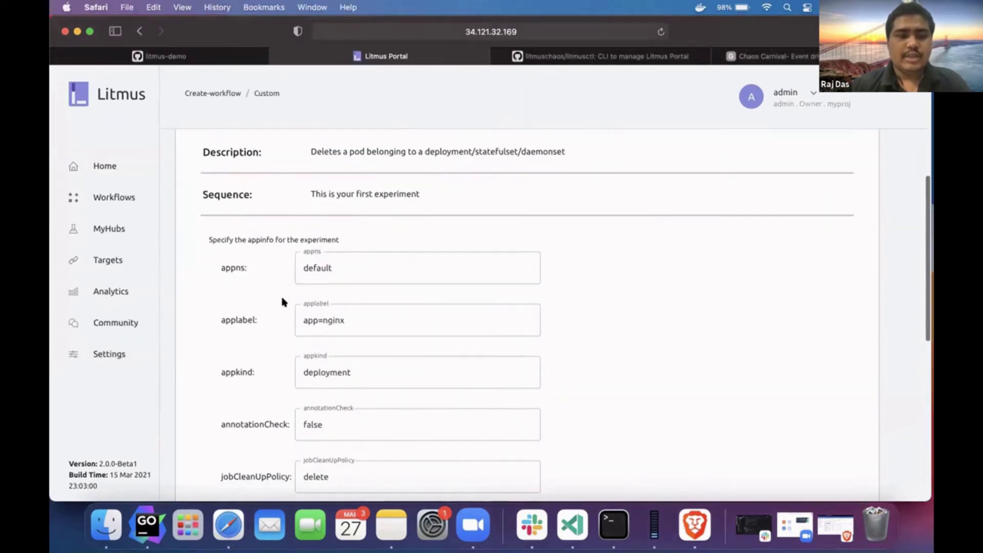
scroll(258, 307, "down", 2)
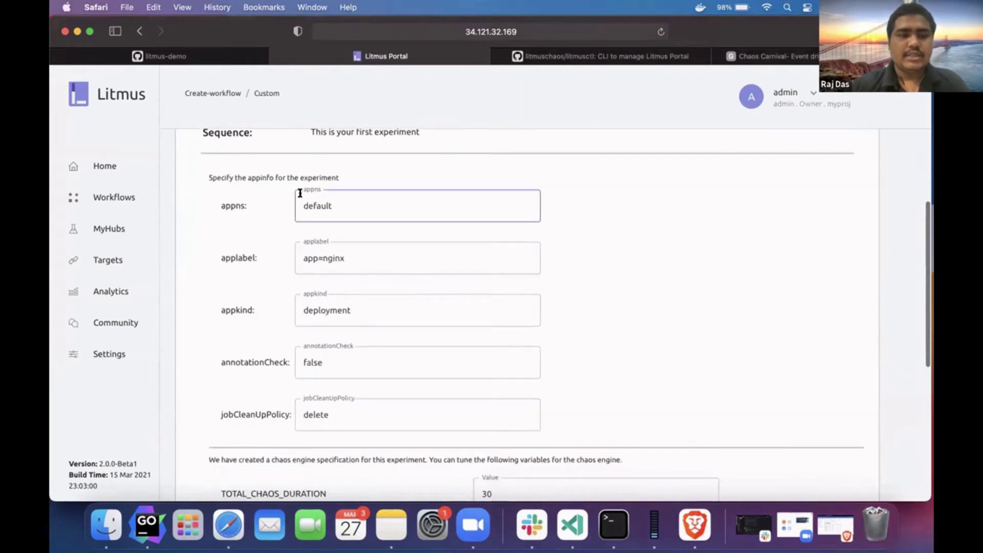
left_click(319, 258)
type("my")
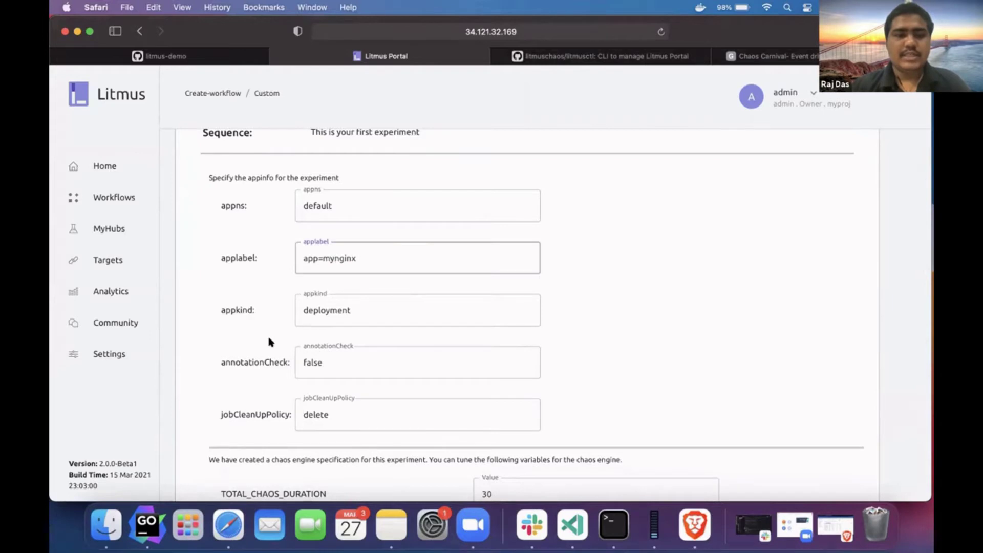
- Set TOTAL_CHAOS_DURATION from 30 to 20 and add the experiment to the workflow
scroll(272, 341, "down", 2)
scroll(321, 303, "down", 4)
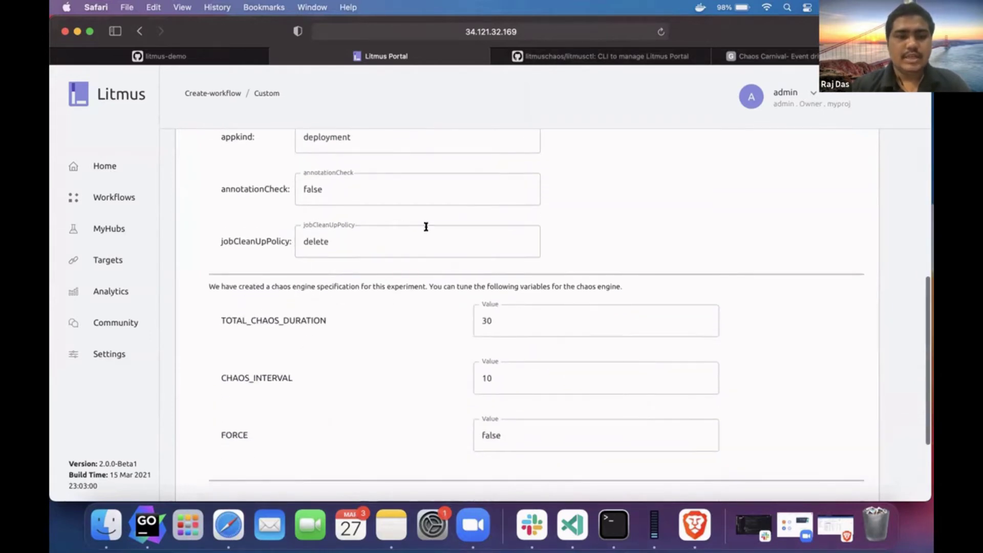
left_click(575, 246)
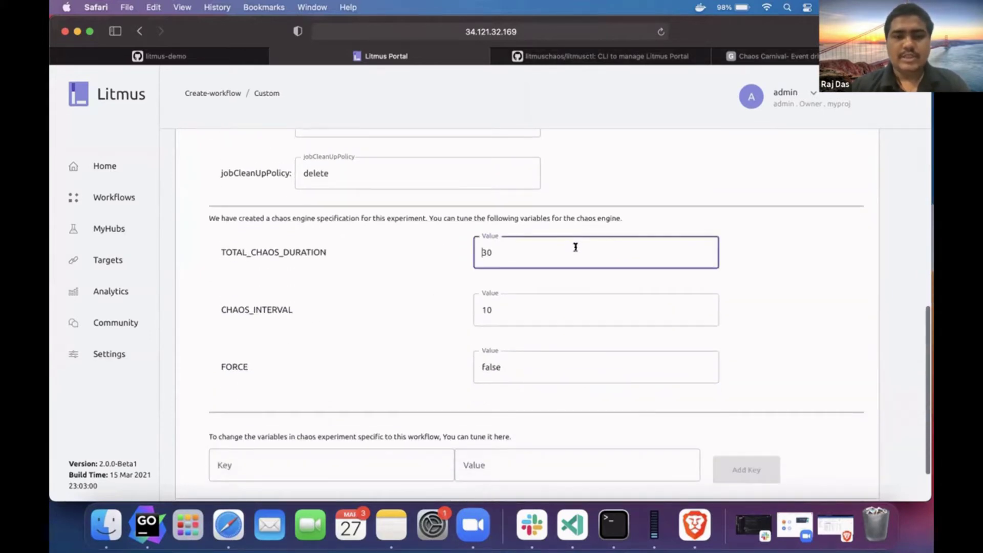
key("BackSpace")
key("BackSpace")
type("20")
left_click(577, 271)
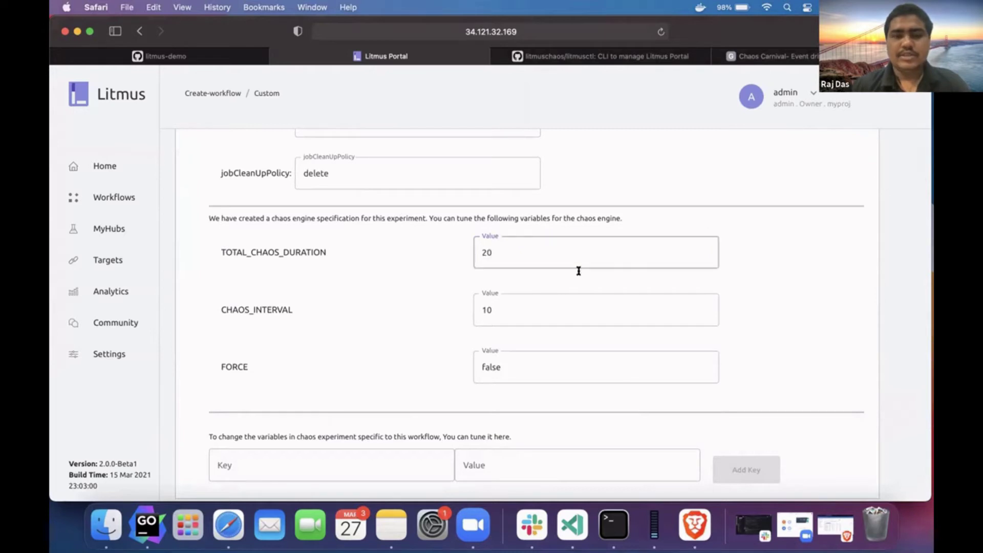
scroll(616, 407, "down", 2)
left_click(824, 458)
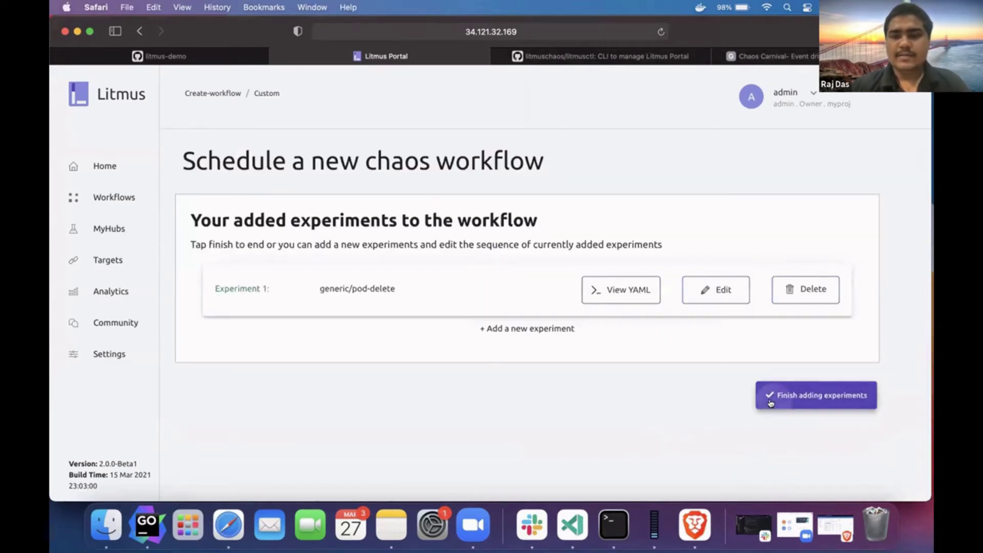
- Finish adding experiments, construct the workflow with revert chaos kept, and accept the YAML
left_click(824, 393)
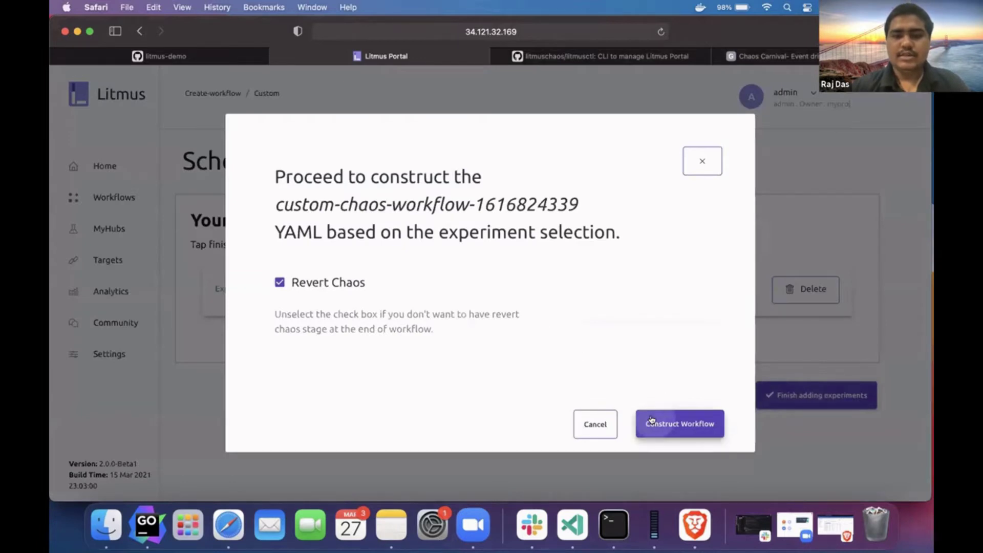
left_click(648, 421)
scroll(558, 286, "down", 15)
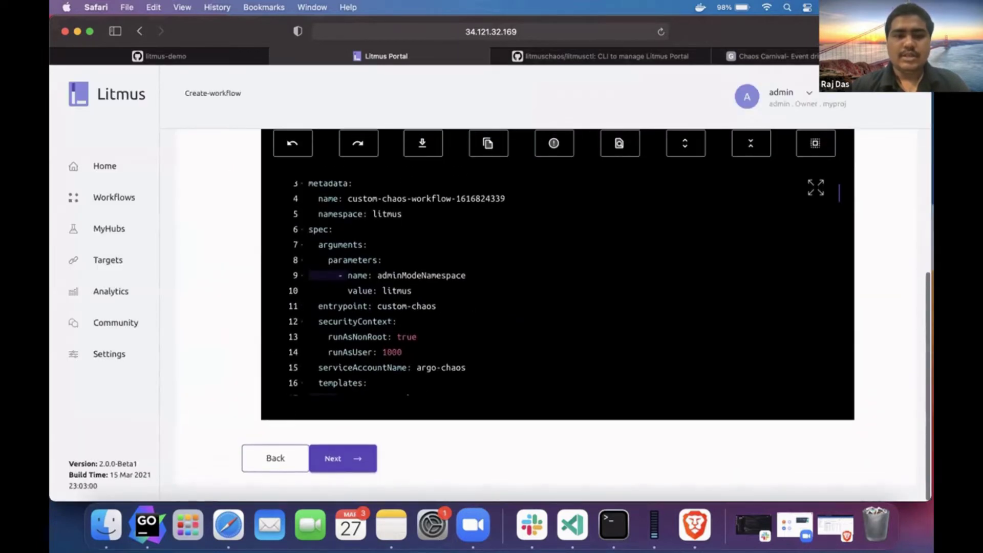
scroll(558, 287, "up", 20)
scroll(358, 204, "down", 5)
left_click(336, 457)
- Keep pod-delete weight 10 and the run-now schedule, create the workflow, and view it Running
scroll(340, 456, "up", 3)
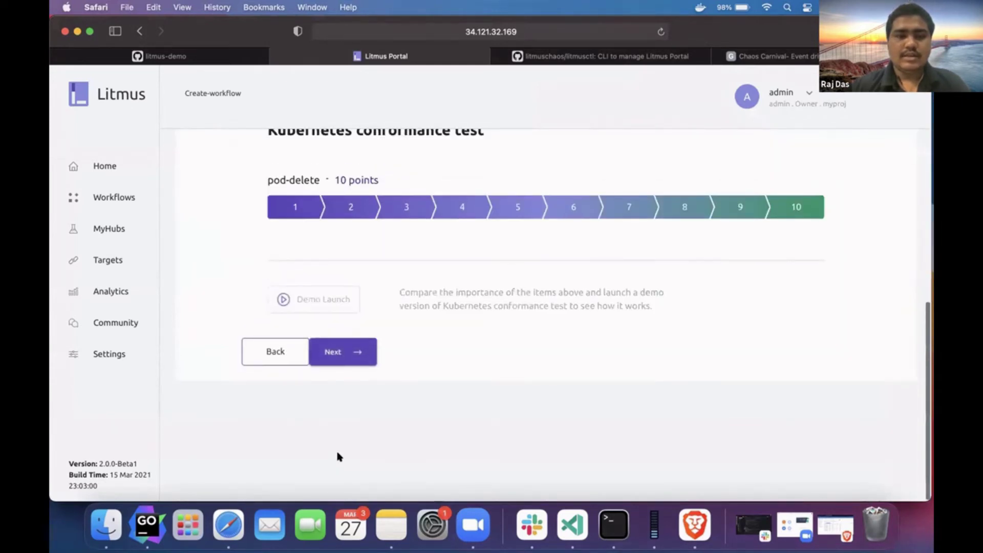
left_click(350, 457)
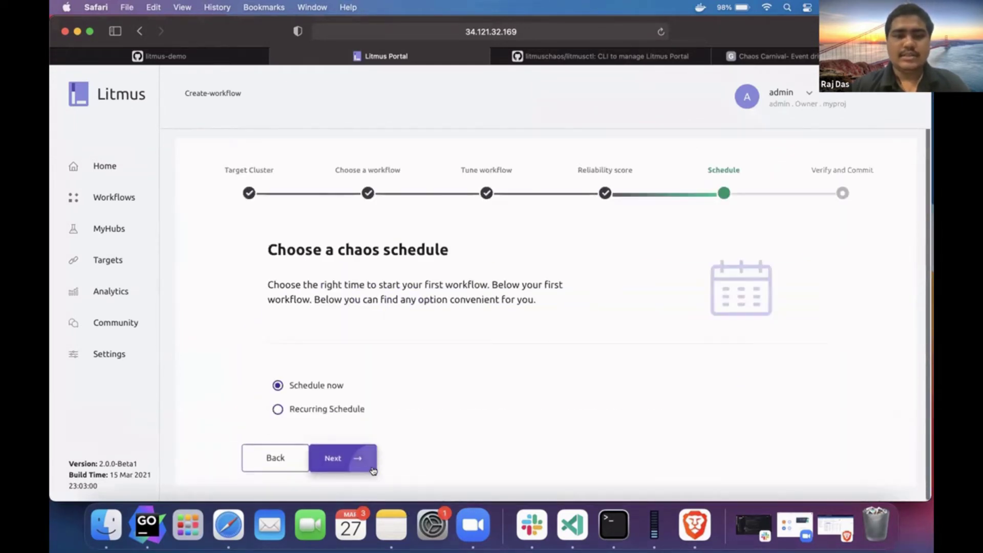
left_click(339, 451)
scroll(341, 449, "down", 3)
scroll(342, 449, "down", 3)
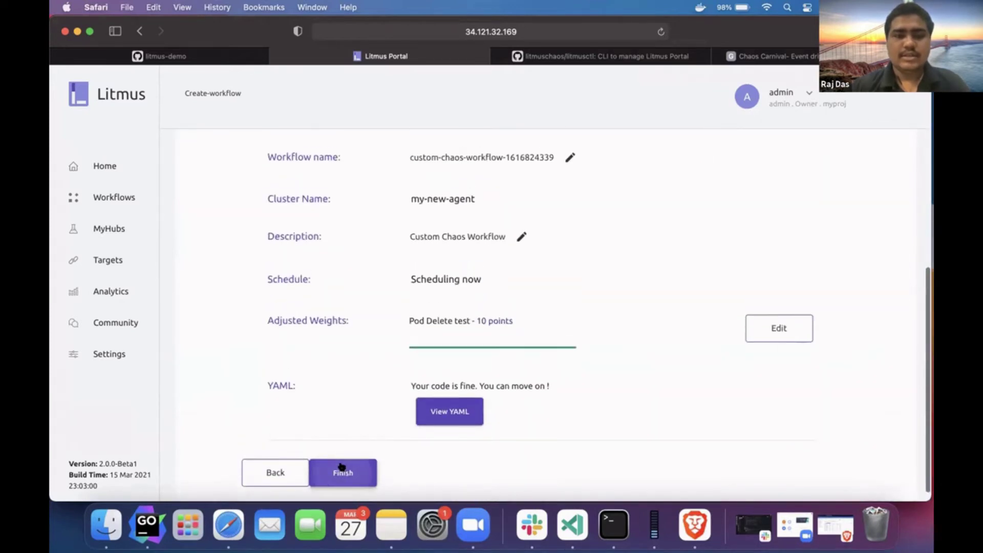
left_click(344, 470)
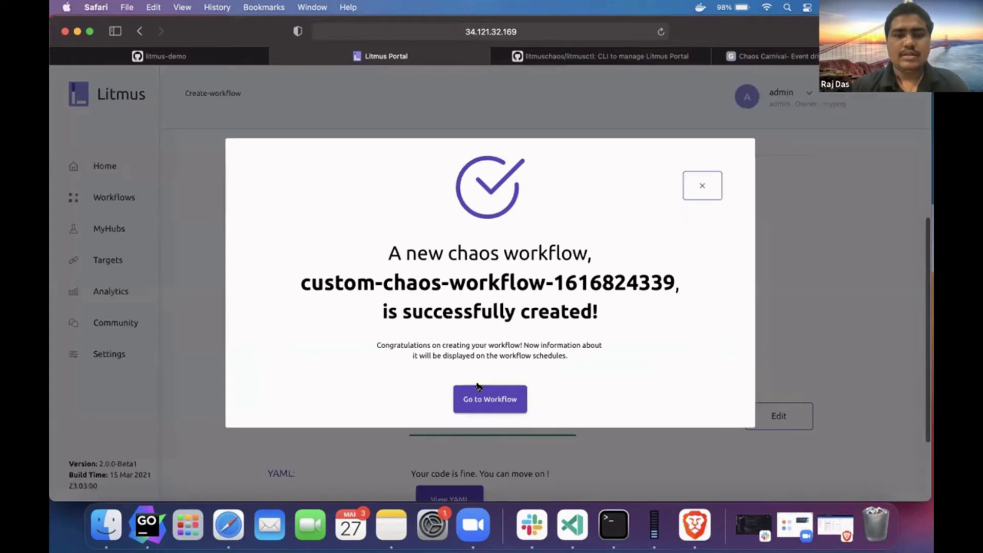
left_click(479, 390)
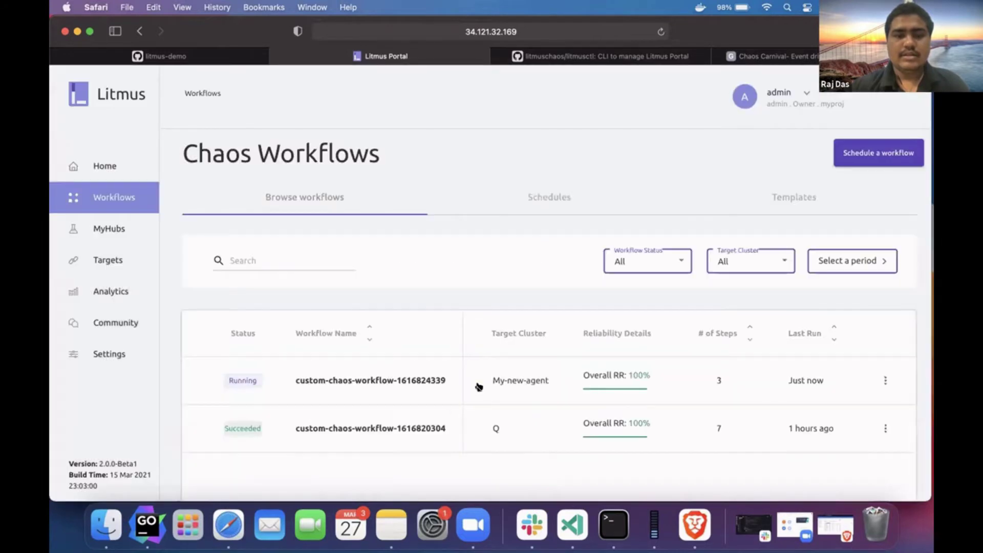
key("super+Tab")
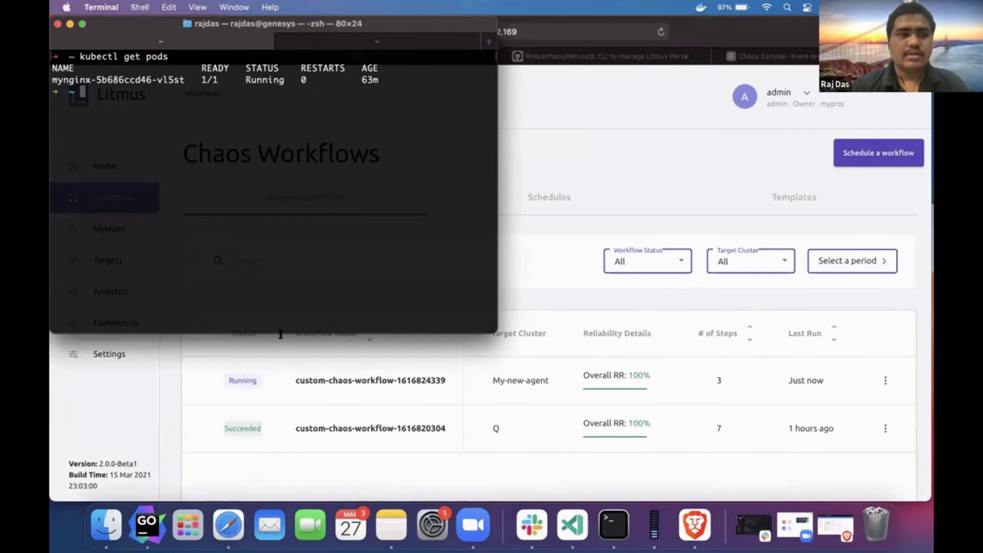
type("kubectl get pods -n litmus -w")
key("Return")
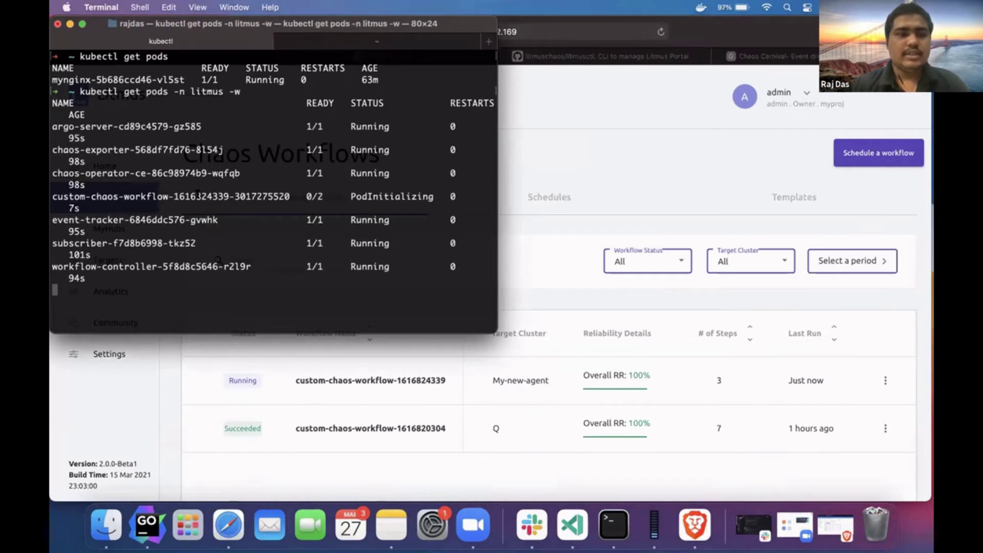
triple_click(260, 196)
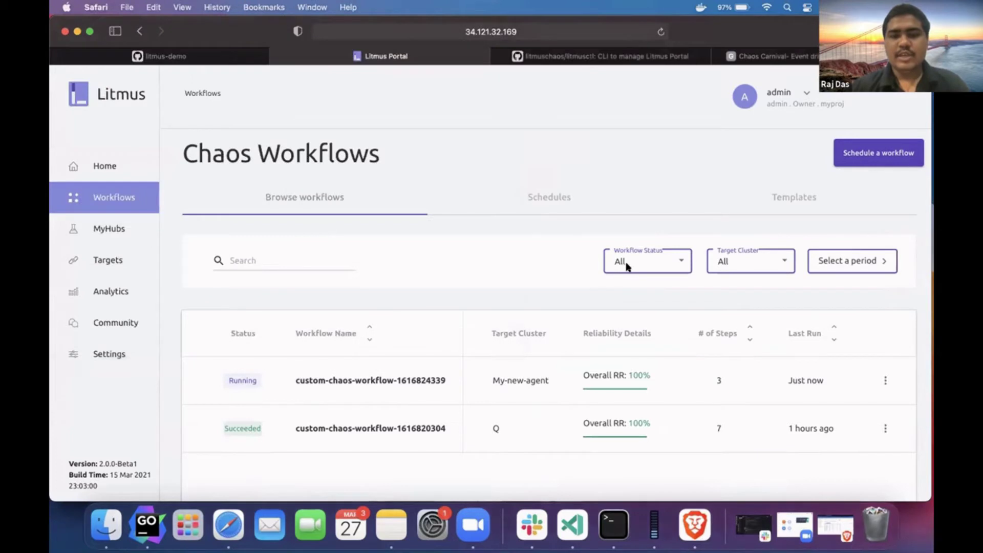
left_click(626, 269)
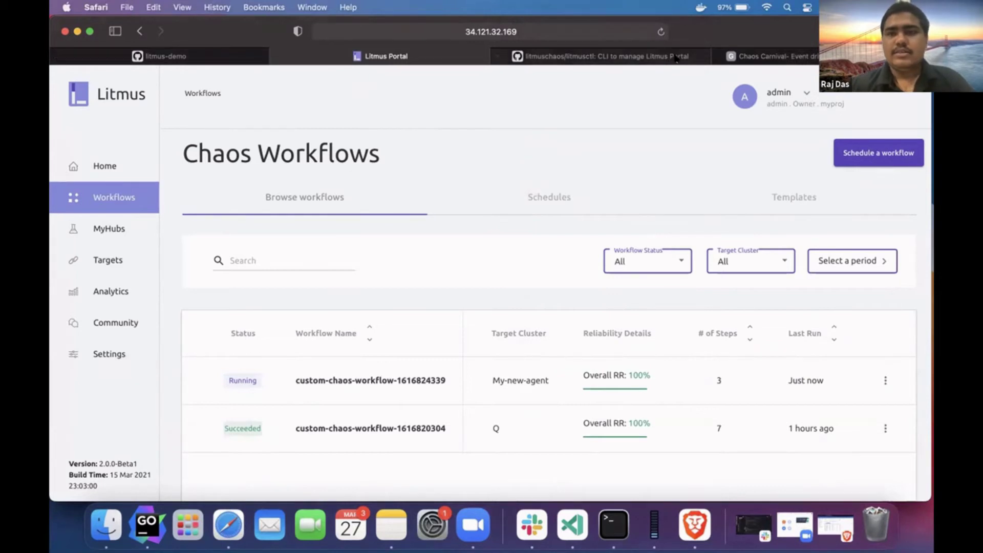
- Open Litmus Portal's Settings page showing the admin account's personal details
left_click(129, 355)
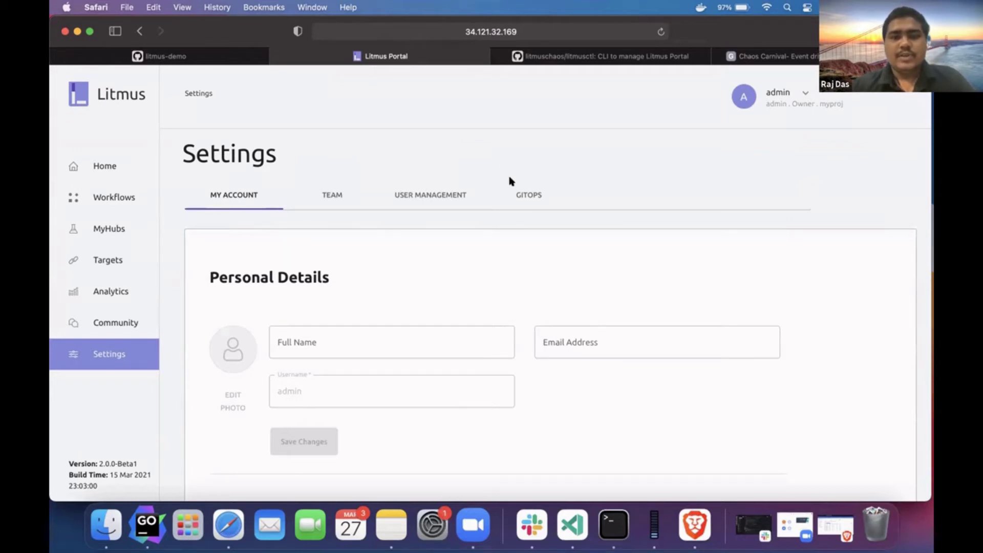
- Check the GitOps tab (test-01 repository, branch main), then bring up the litmus-demo GitHub organisation
left_click(511, 195)
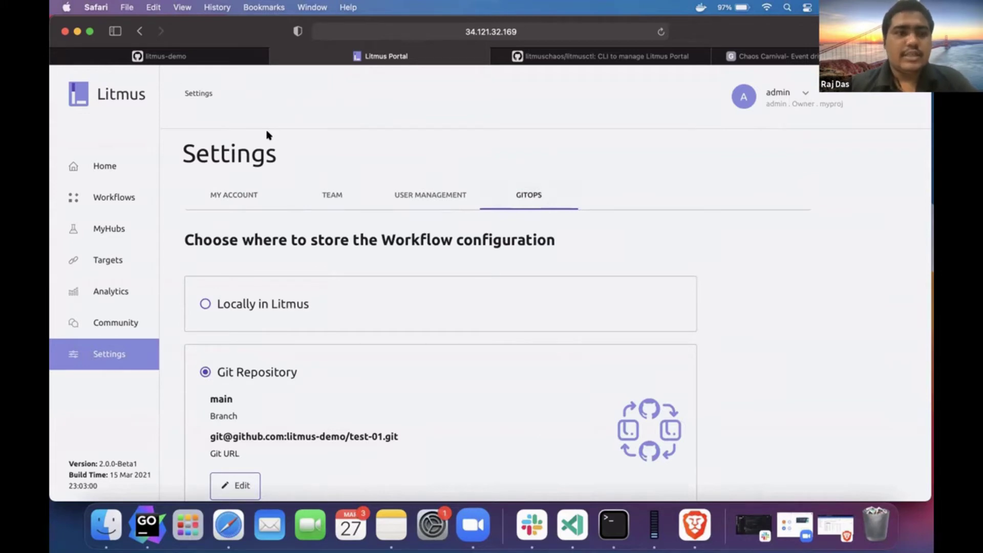
left_click(221, 57)
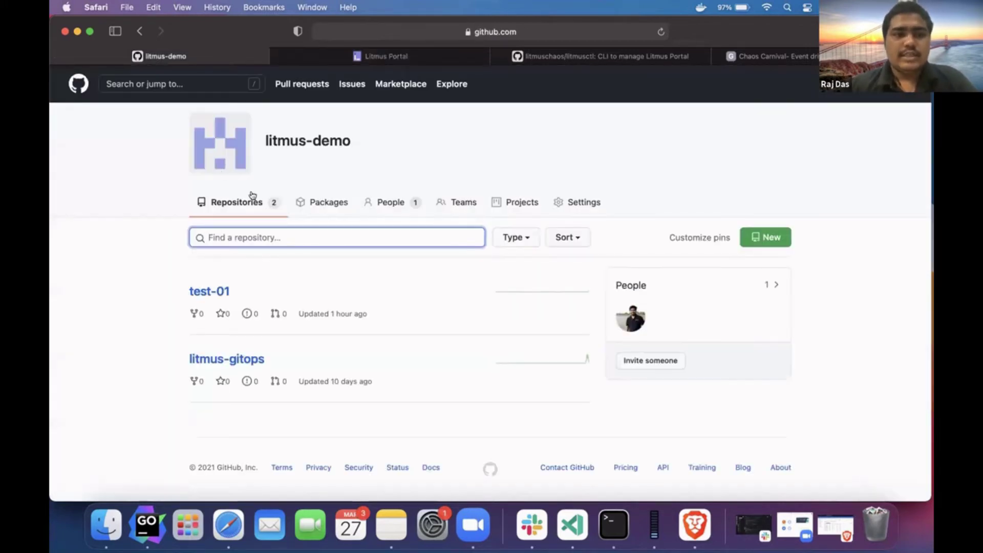
- Create the public repository litmus-demo/litmus-meetup with an initial README file
left_click(774, 236)
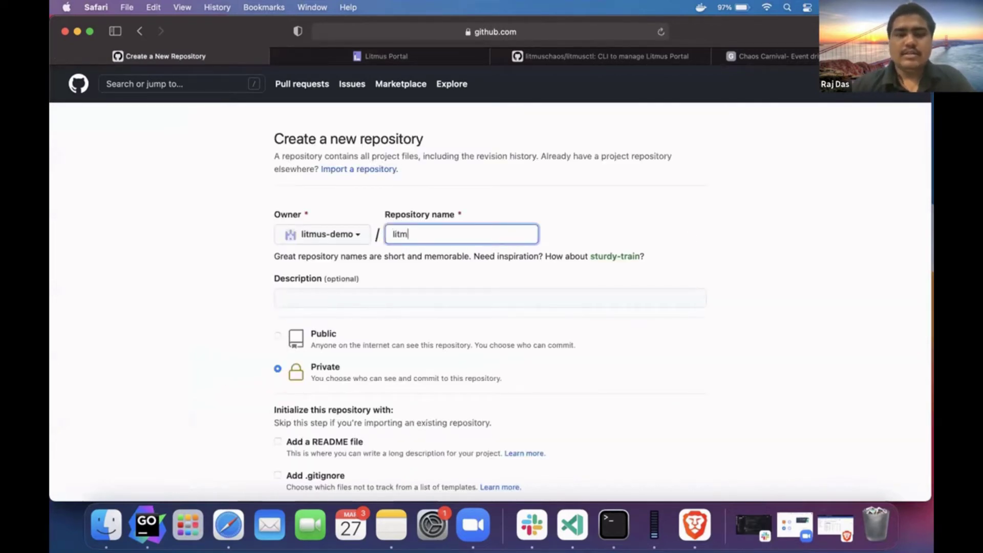
type("-meetup")
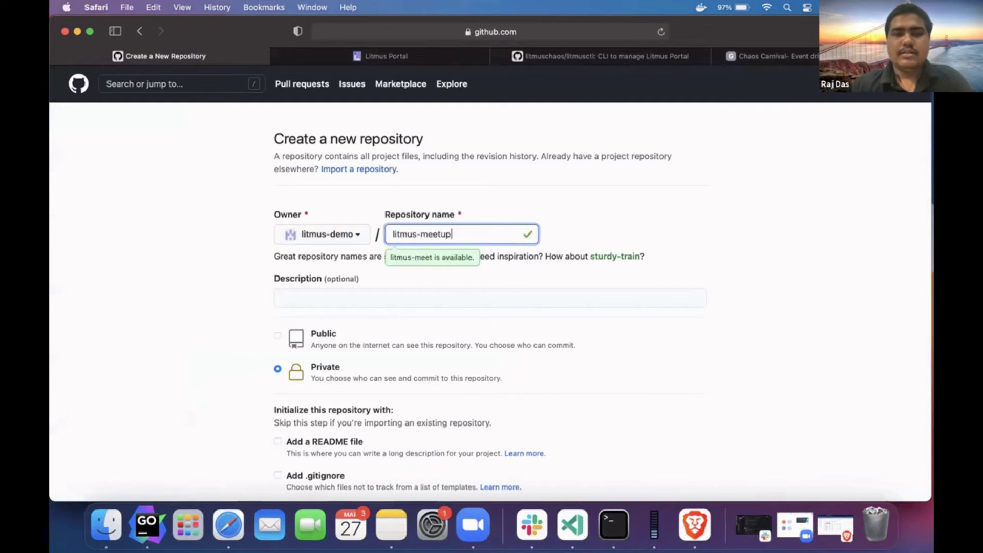
scroll(358, 379, "down", 3)
left_click(338, 255)
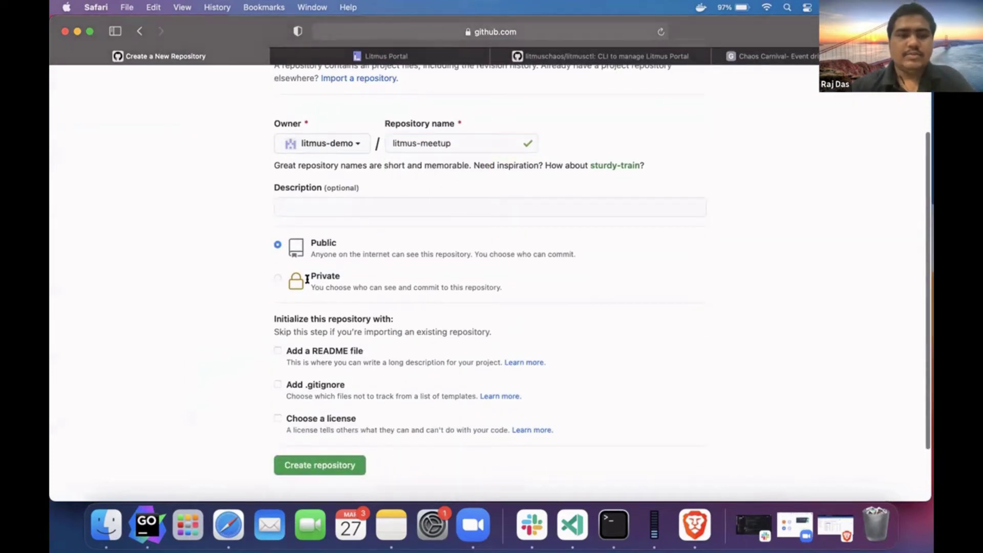
scroll(348, 230, "down", 2)
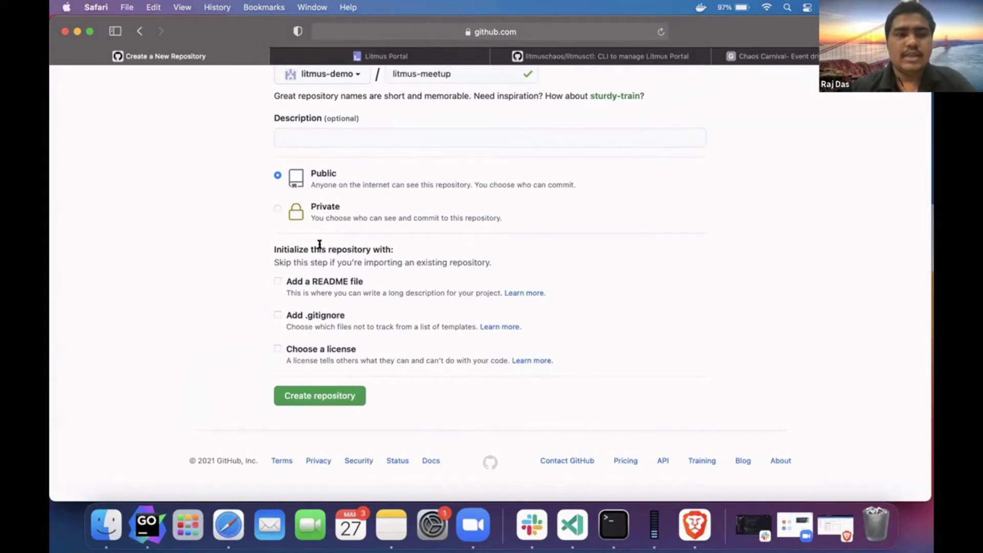
left_click(312, 281)
scroll(313, 317, "down", 1)
left_click(305, 398)
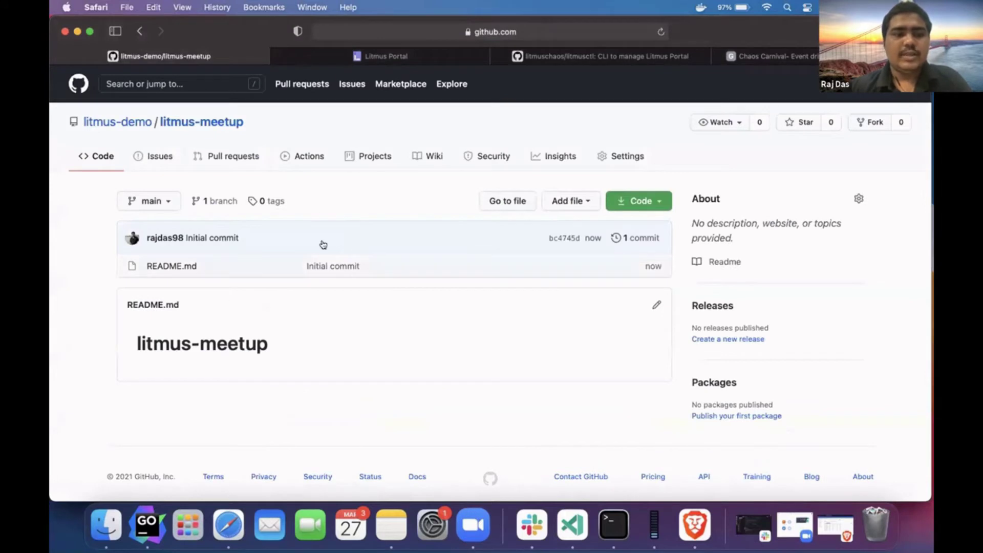
double_click(242, 333)
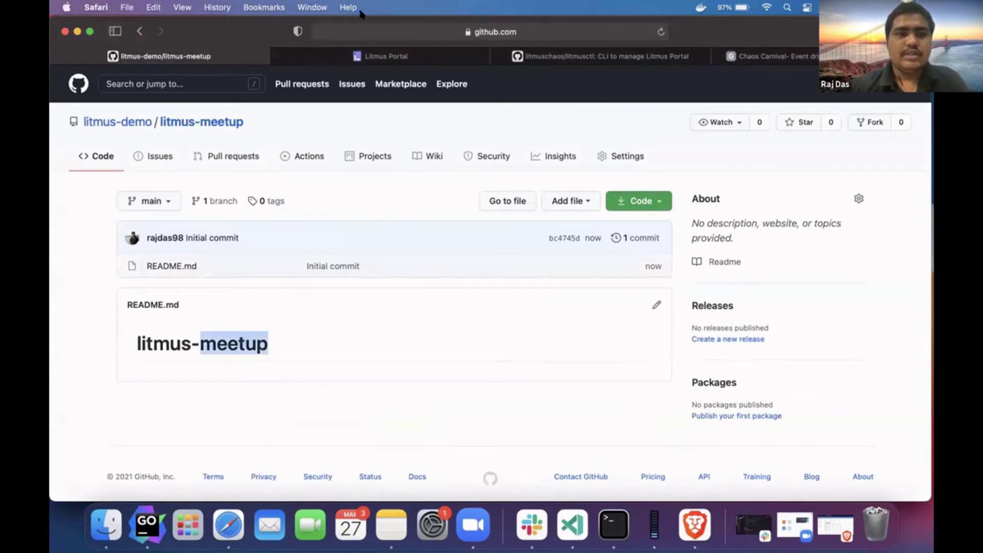
left_click(386, 56)
- Start editing the GitOps repository settings and confirm changing the configuration
scroll(286, 235, "down", 2)
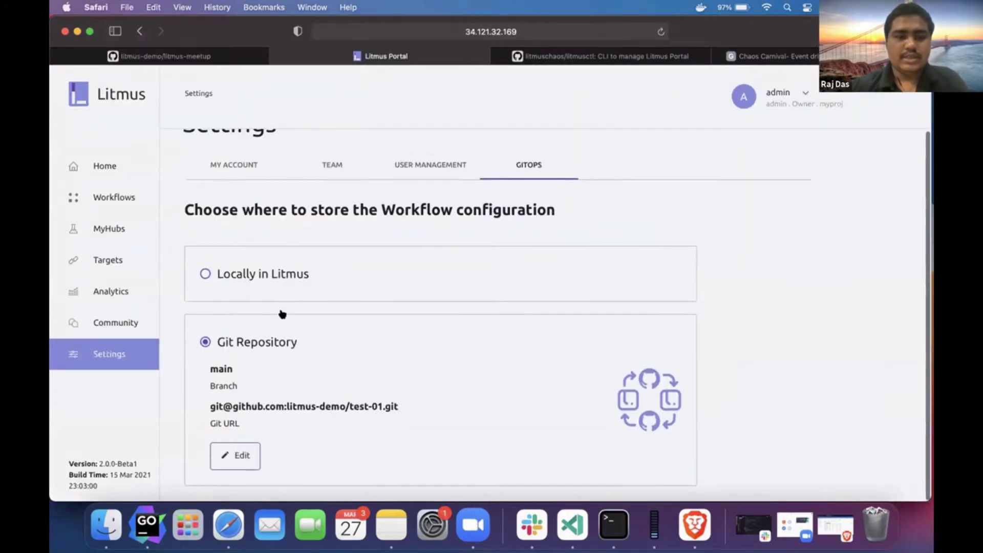
scroll(247, 456, "up", 1)
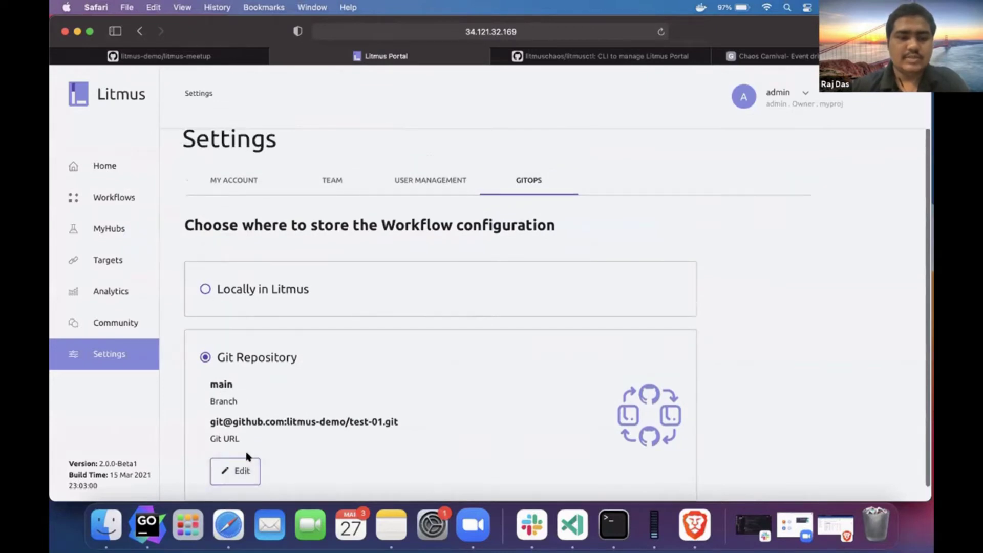
left_click(242, 469)
left_click(508, 310)
scroll(323, 297, "down", 3)
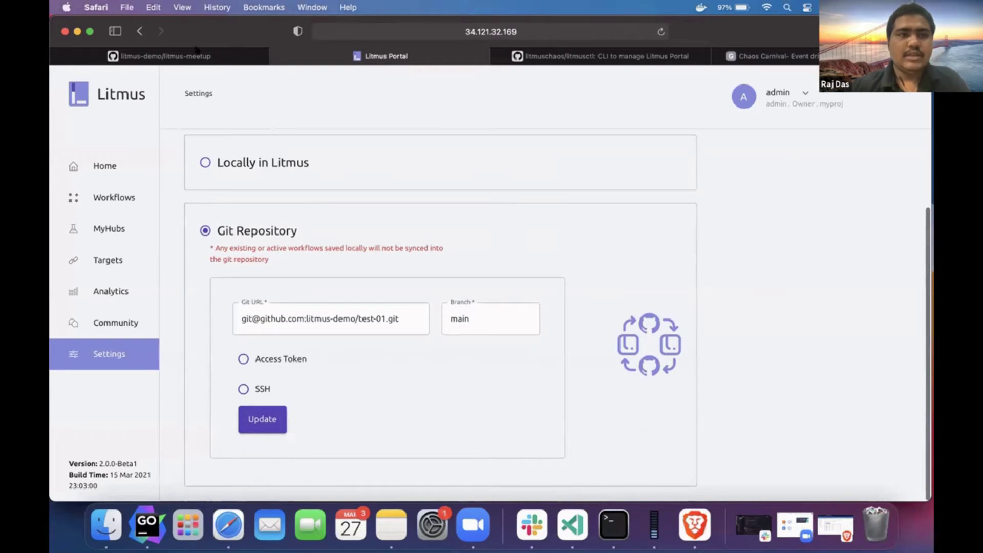
left_click(196, 54)
left_click(568, 201)
left_click(634, 201)
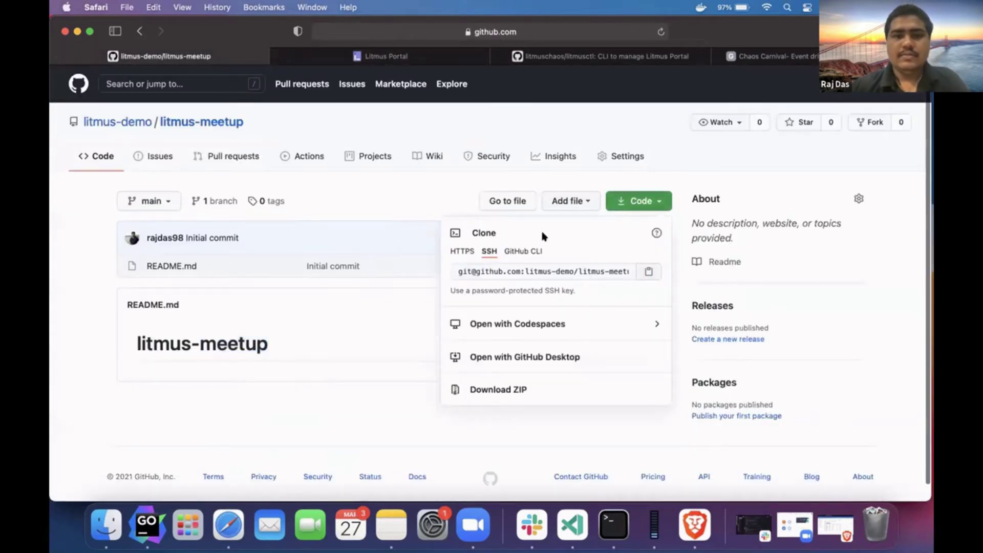
left_click(356, 314)
left_click(347, 56)
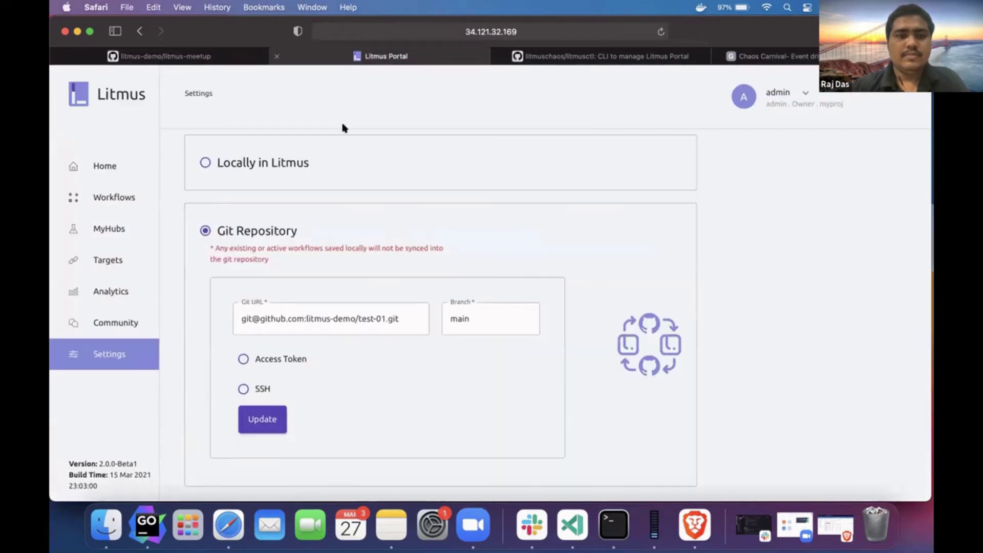
left_click(322, 325)
key("super+a")
key("super+v")
- Keep branch main, choose SSH authentication, and copy the generated SSH key
left_click(441, 340)
left_click(295, 333)
left_click(464, 333)
double_click(464, 334)
left_click(258, 403)
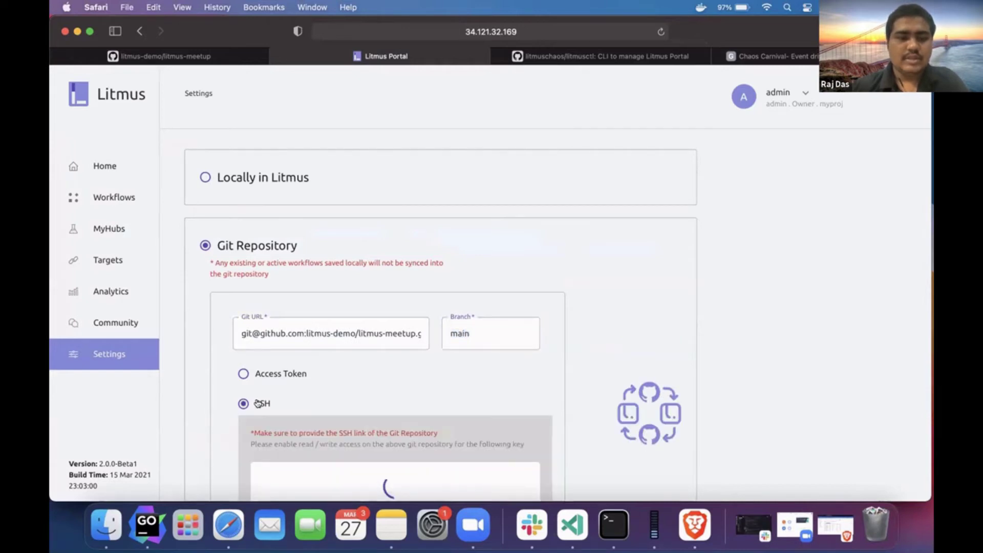
scroll(258, 404, "down", 3)
scroll(362, 285, "down", 5)
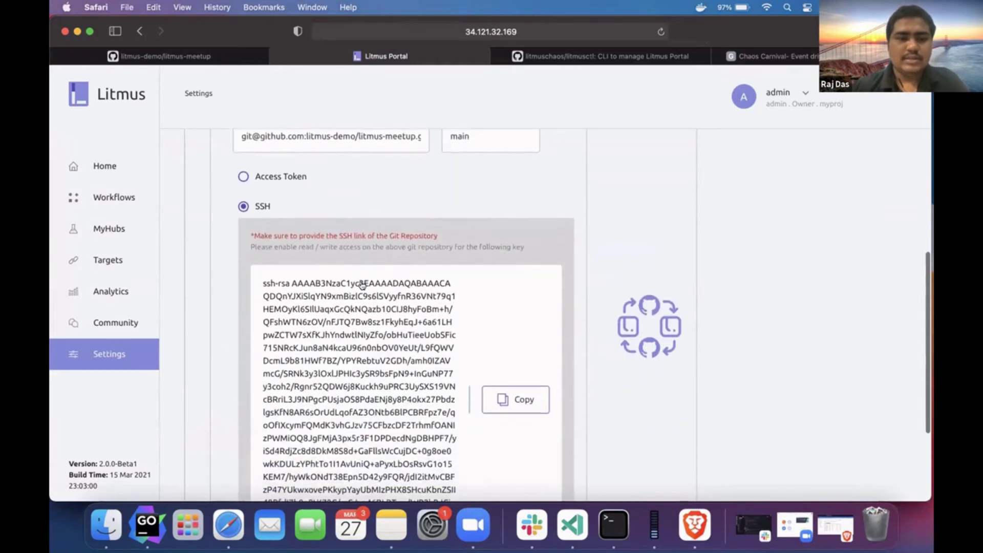
left_click_drag(359, 413, 321, 421)
key("super+c")
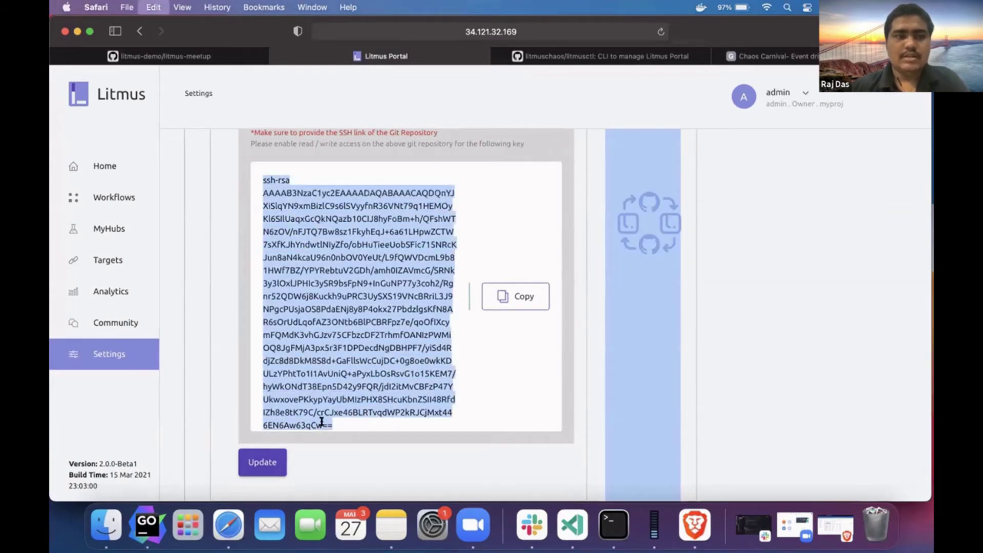
key("ctrl+shift+Tab")
- Paste the Litmus SSH key into a new litmus-meetup deploy key, removing the extra notes
left_click(610, 158)
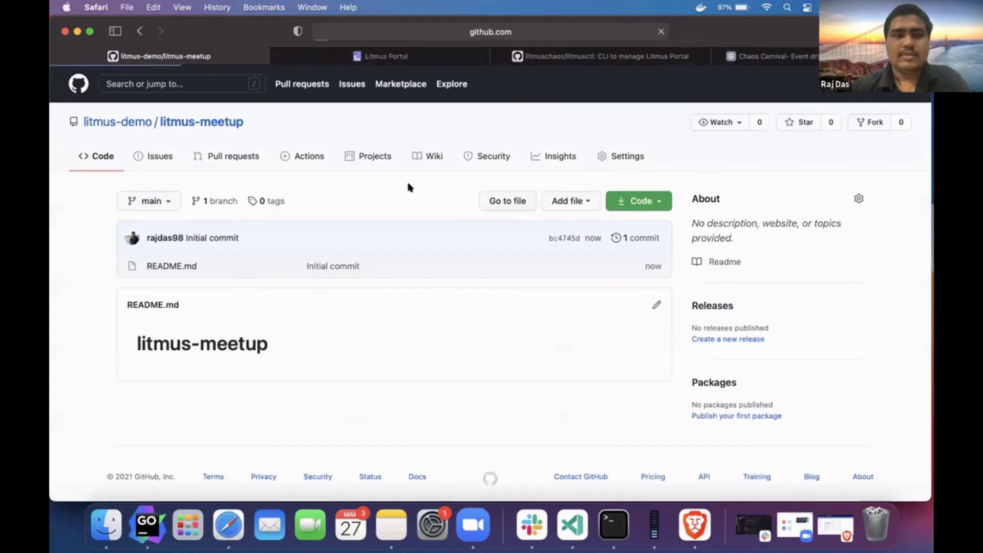
scroll(165, 255, "down", 5)
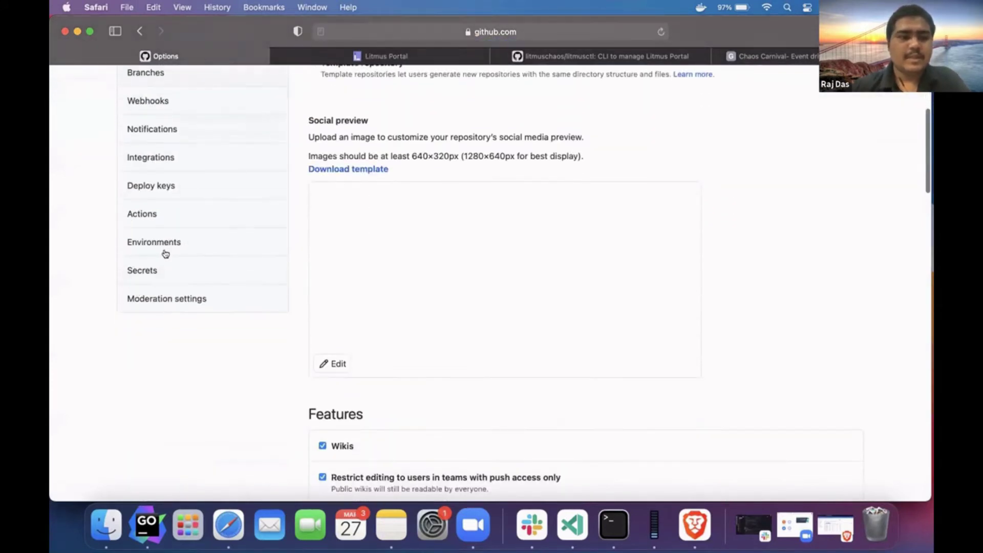
left_click(199, 183)
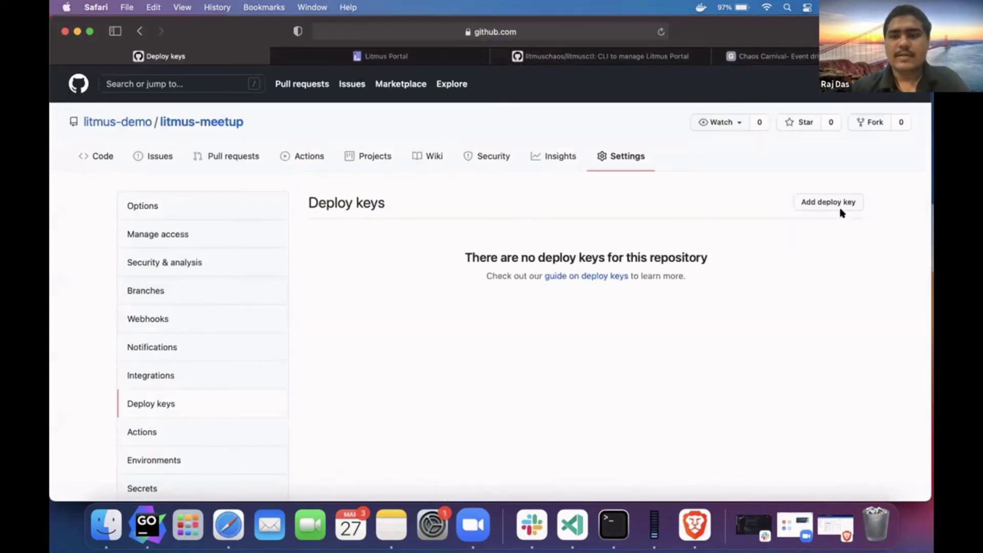
left_click(841, 204)
left_click(447, 324)
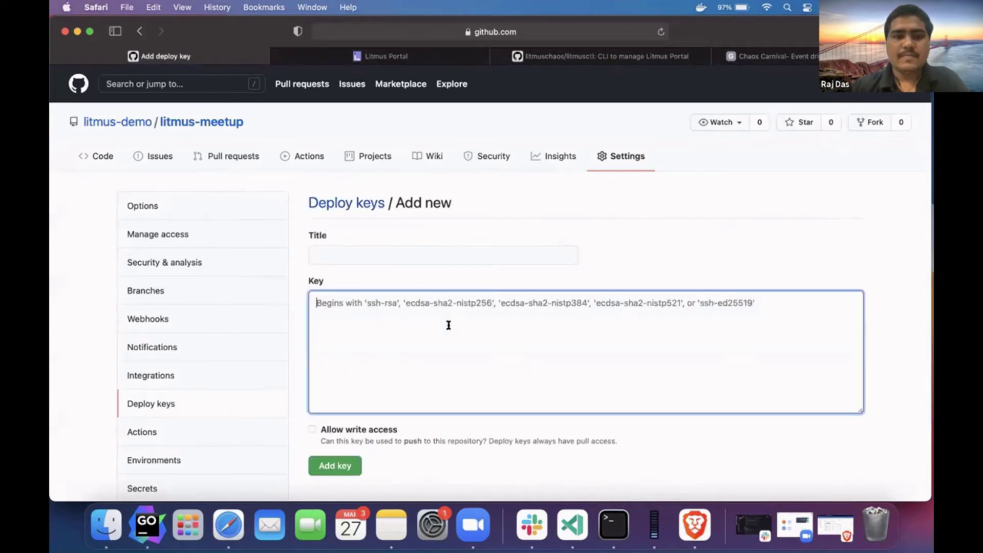
key("super+v")
left_click_drag(380, 403, 696, 326)
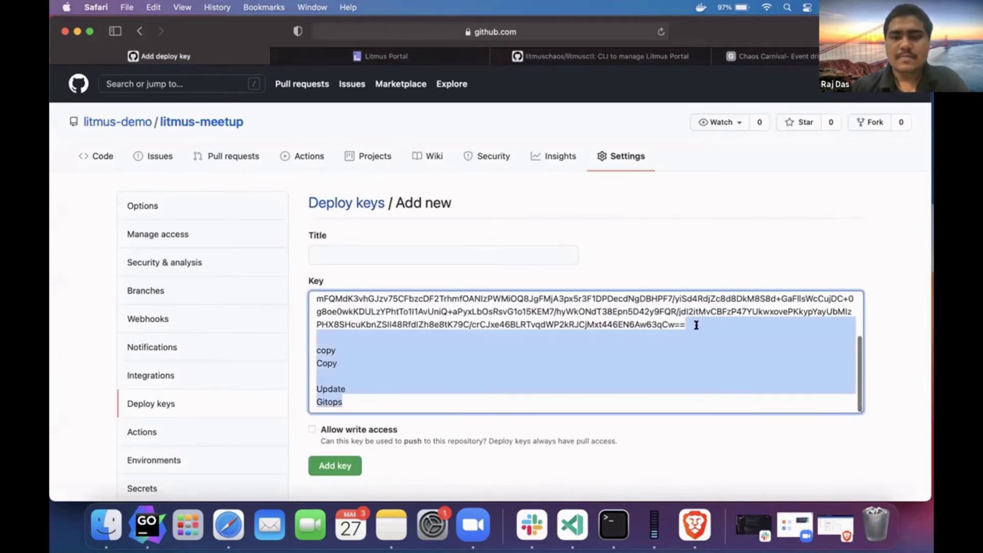
key("BackSpace")
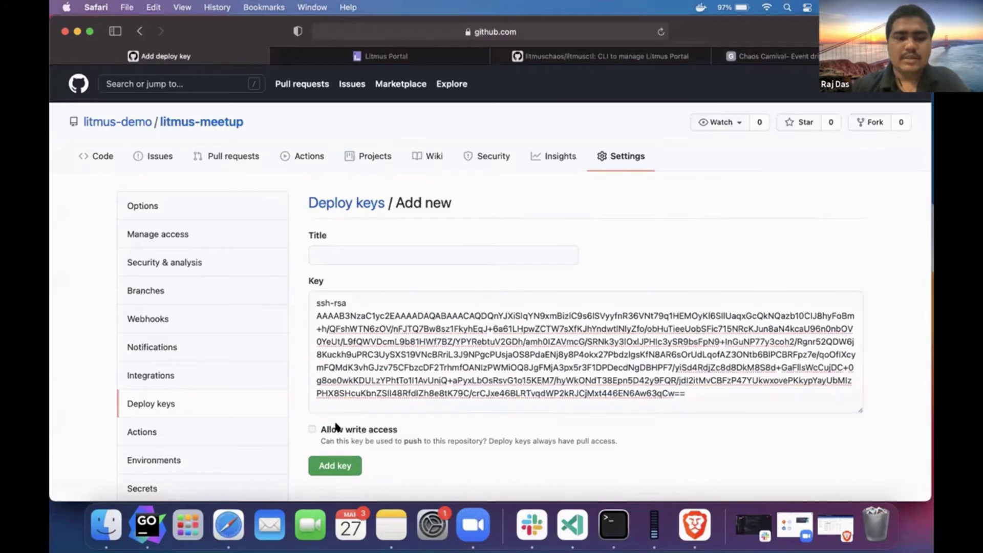
- Add the read/write deploy key, confirming with the account password
left_click(333, 466)
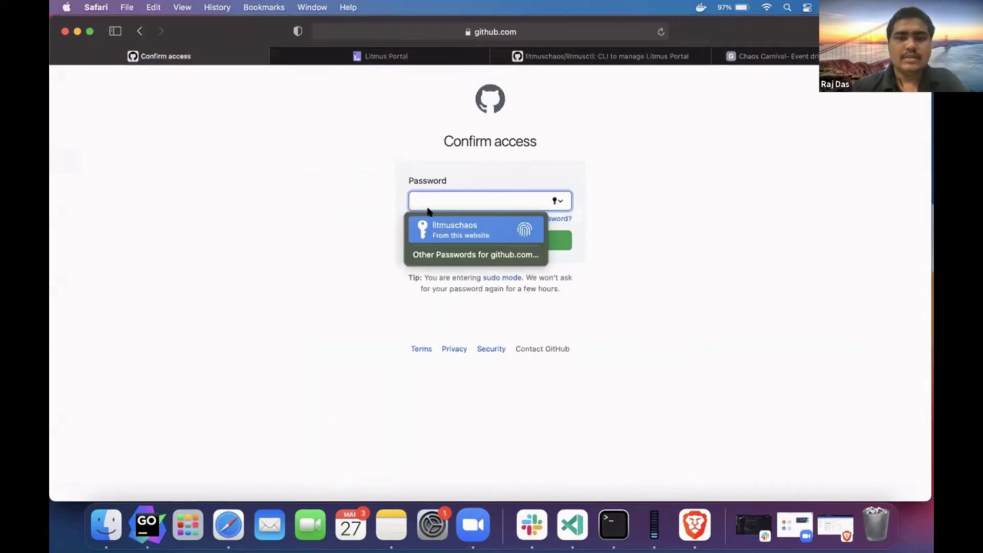
left_click(434, 234)
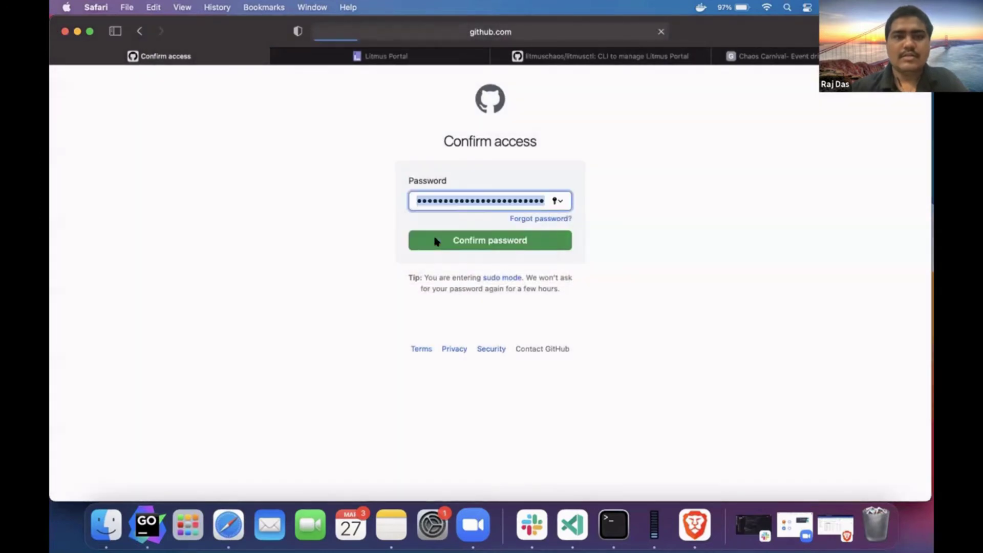
left_click(434, 238)
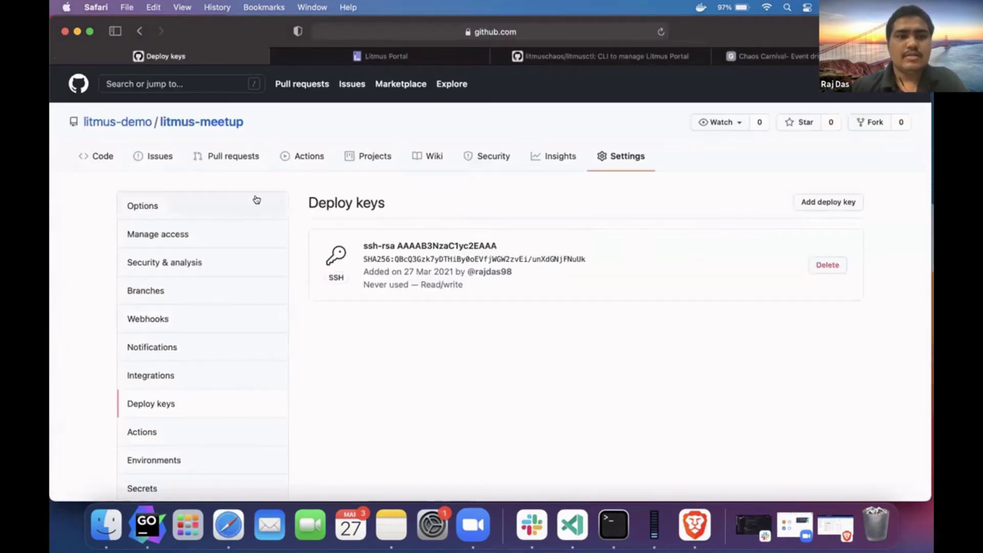
left_click(383, 56)
scroll(302, 400, "down", 2)
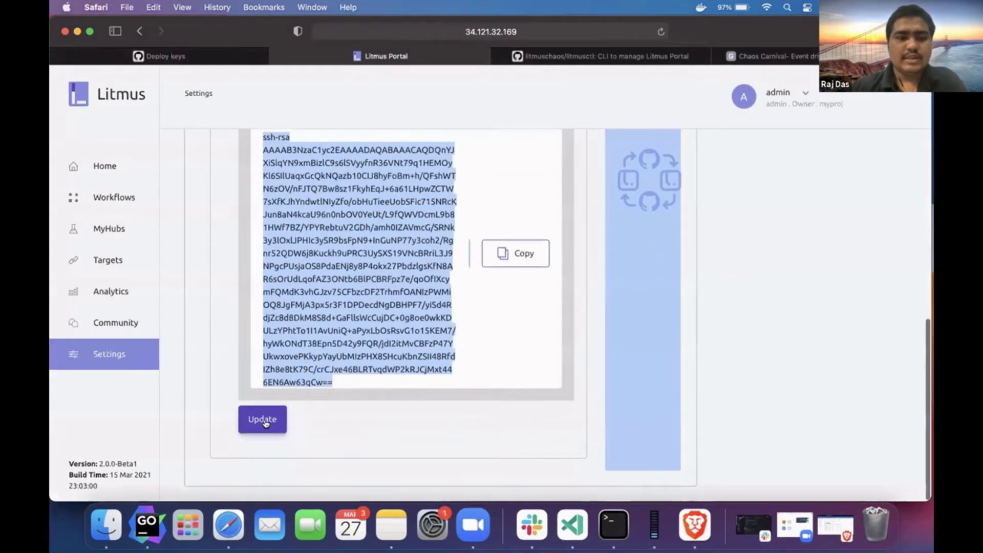
- Update the GitOps settings, then inspect the committed litmus/42ac4605-65f4-424a-aa34-70c7f5bcd4e7 folder on GitHub
left_click(264, 420)
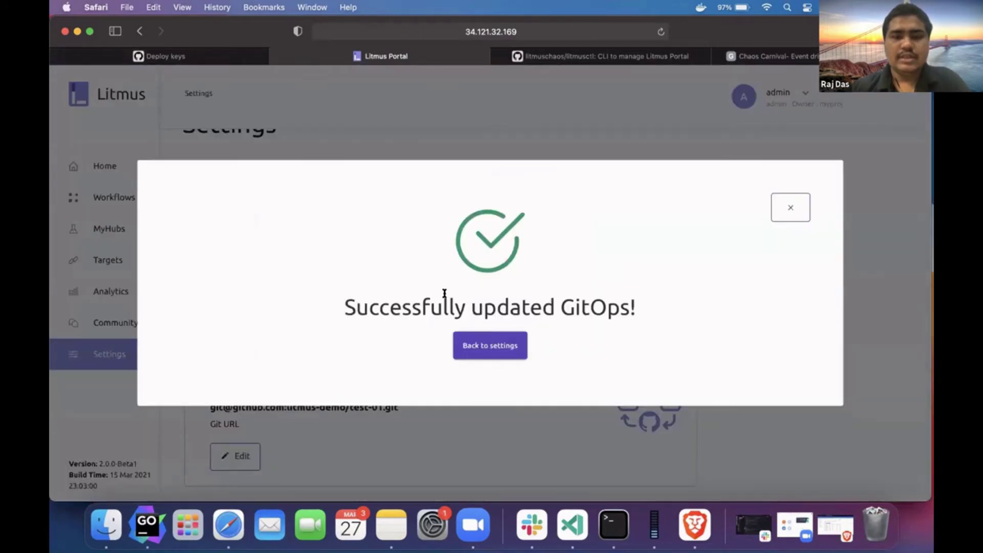
left_click(482, 340)
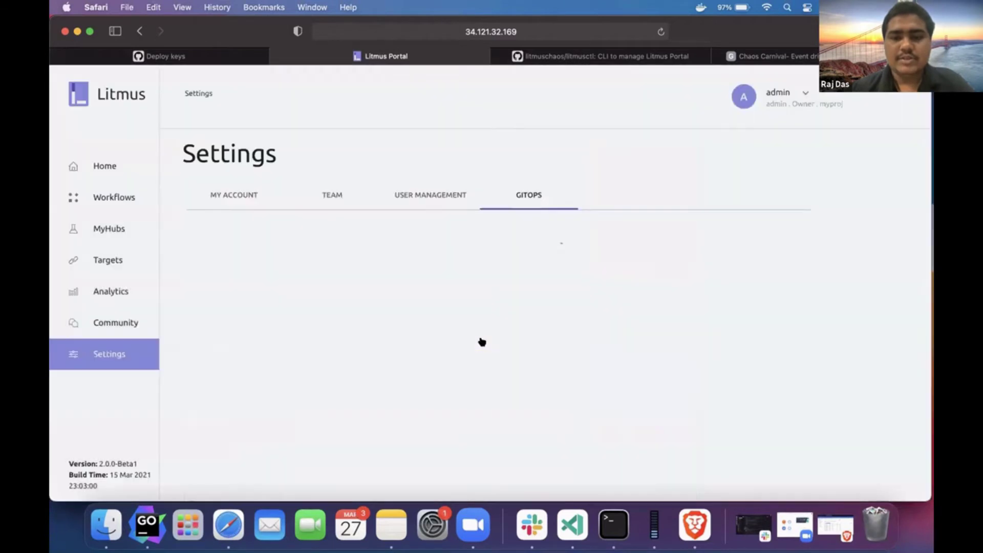
left_click(205, 55)
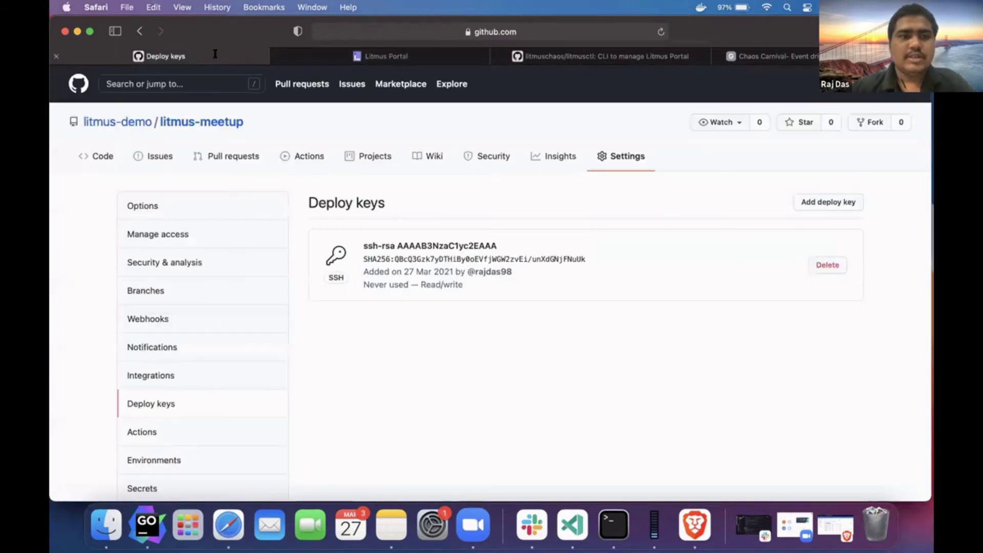
left_click(87, 156)
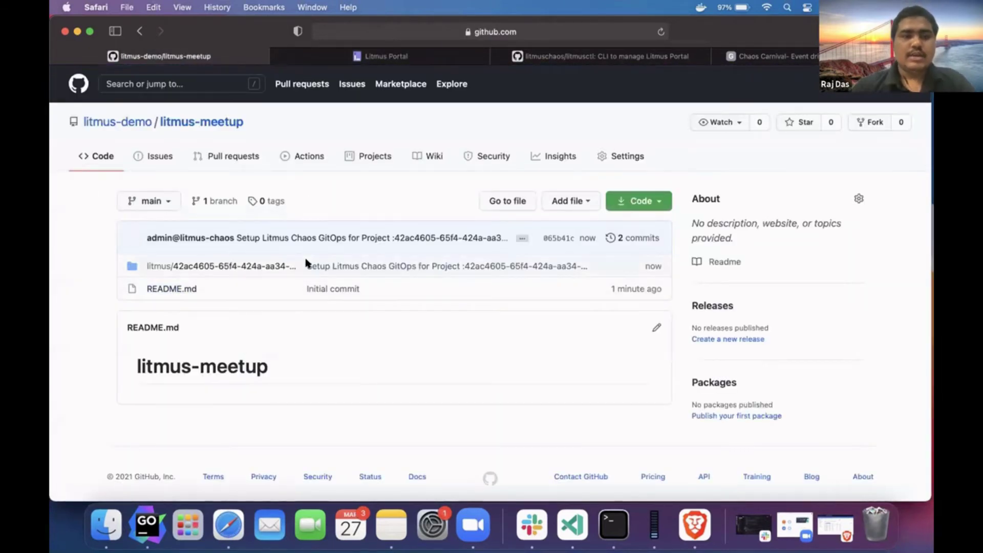
left_click(279, 265)
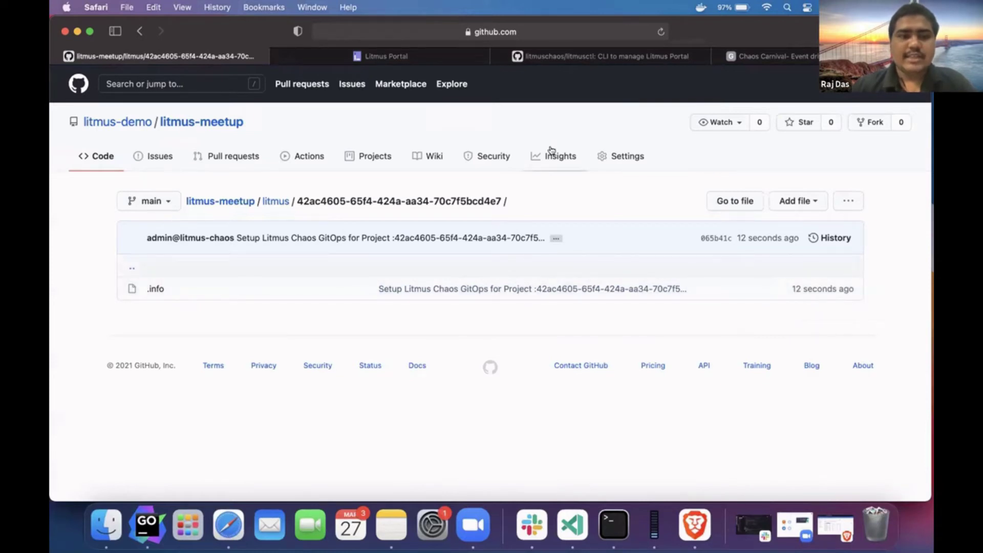
double_click(327, 201)
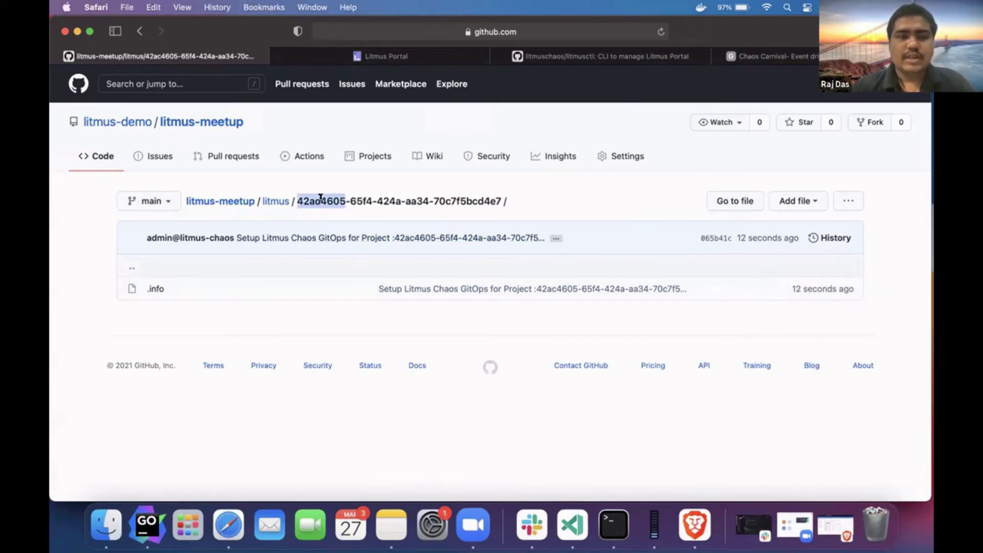
left_click_drag(323, 200, 455, 204)
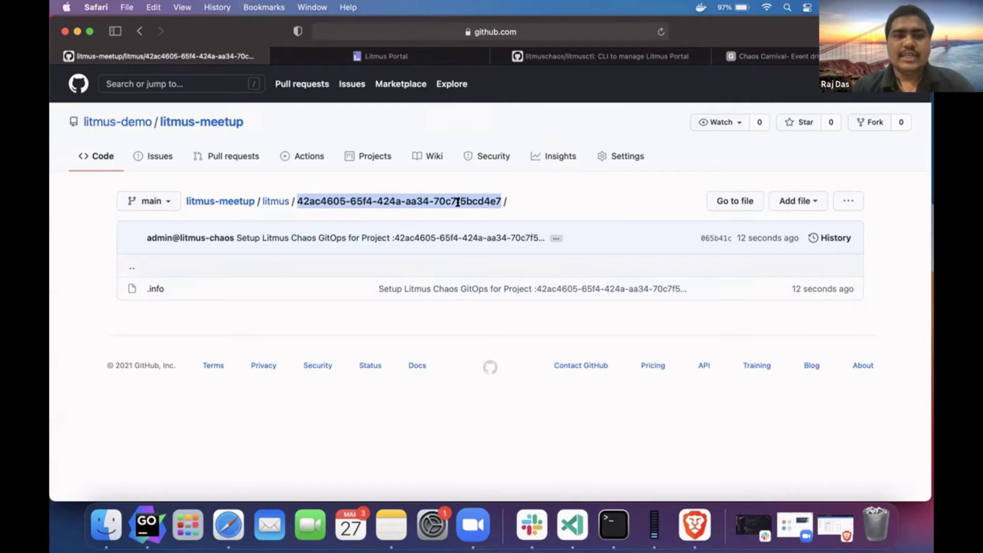
double_click(329, 200)
left_click_drag(329, 200, 453, 201)
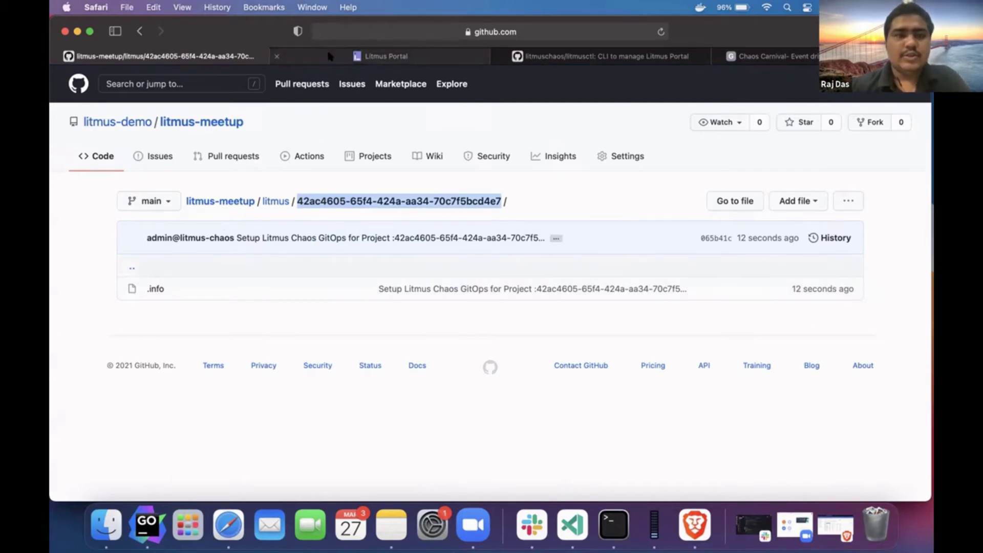
- Schedule a new chaos workflow with my-new-agent as the target agent
left_click(333, 60)
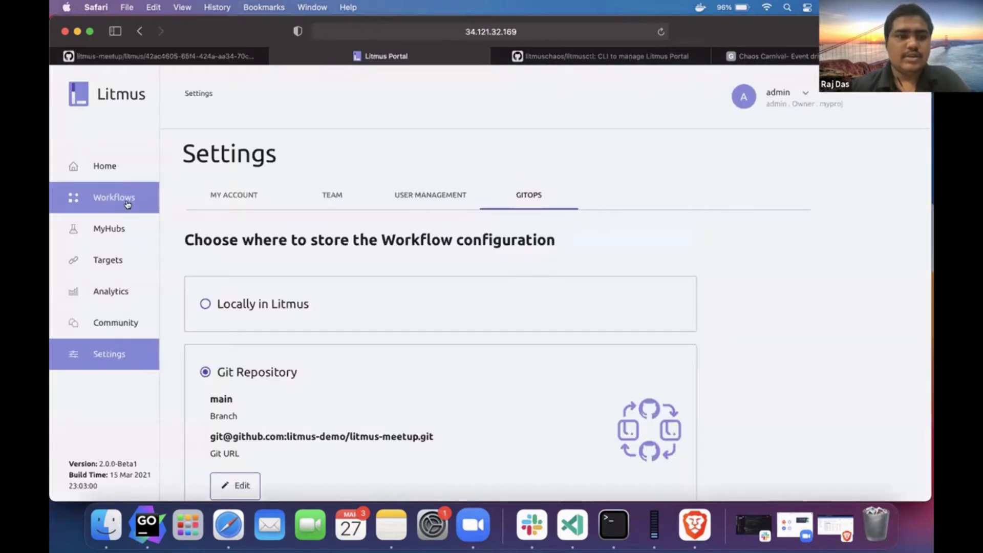
left_click(121, 234)
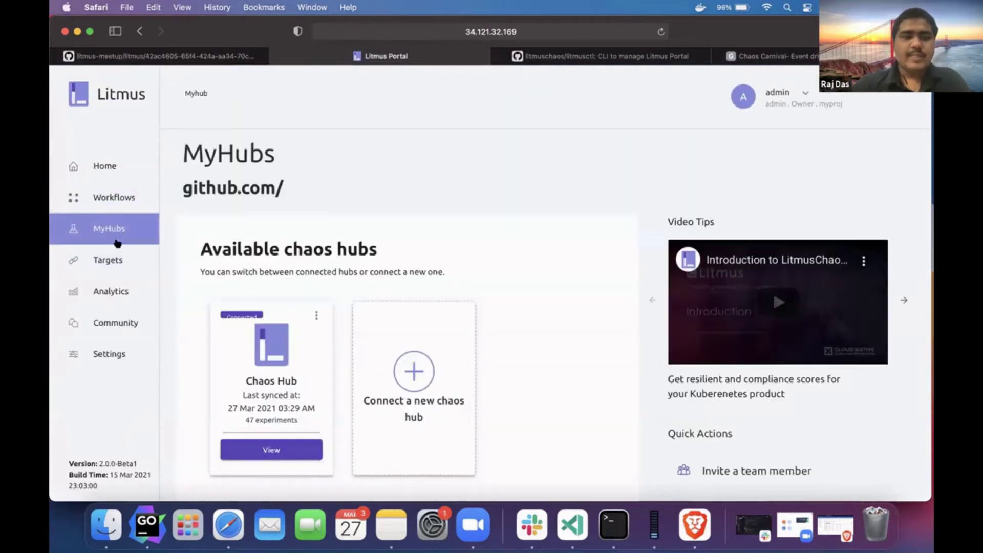
left_click(110, 259)
scroll(375, 255, "down", 3)
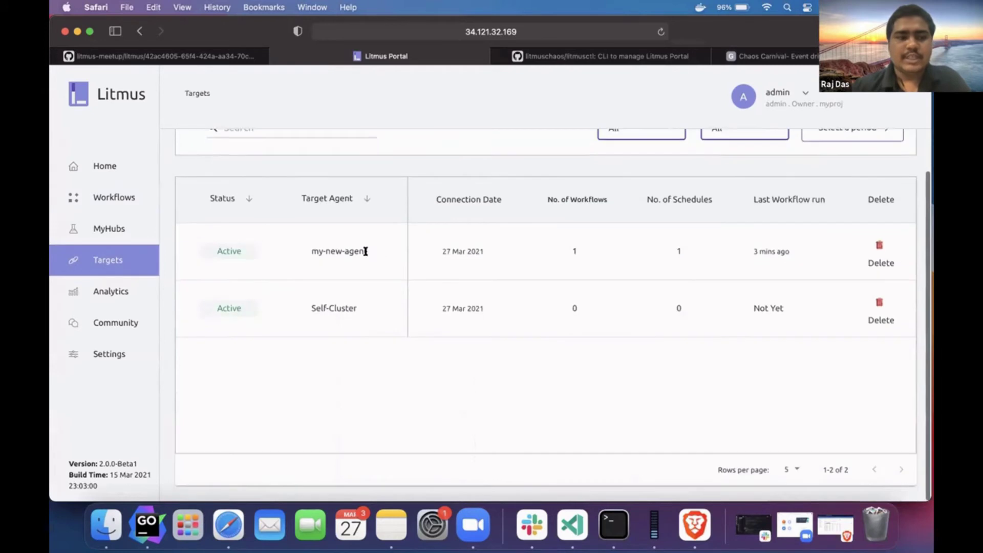
left_click(132, 190)
scroll(323, 208, "down", 3)
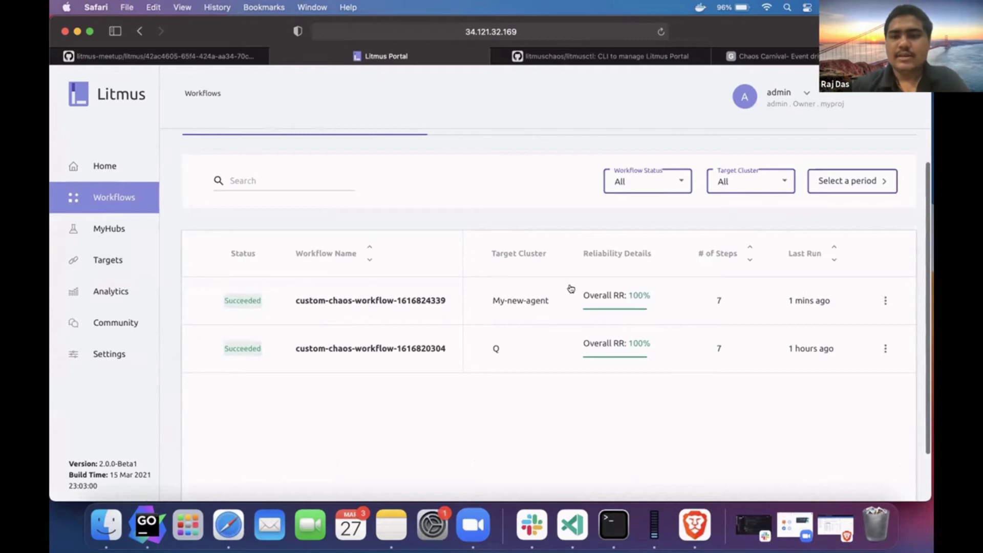
scroll(571, 288, "up", 3)
left_click(882, 152)
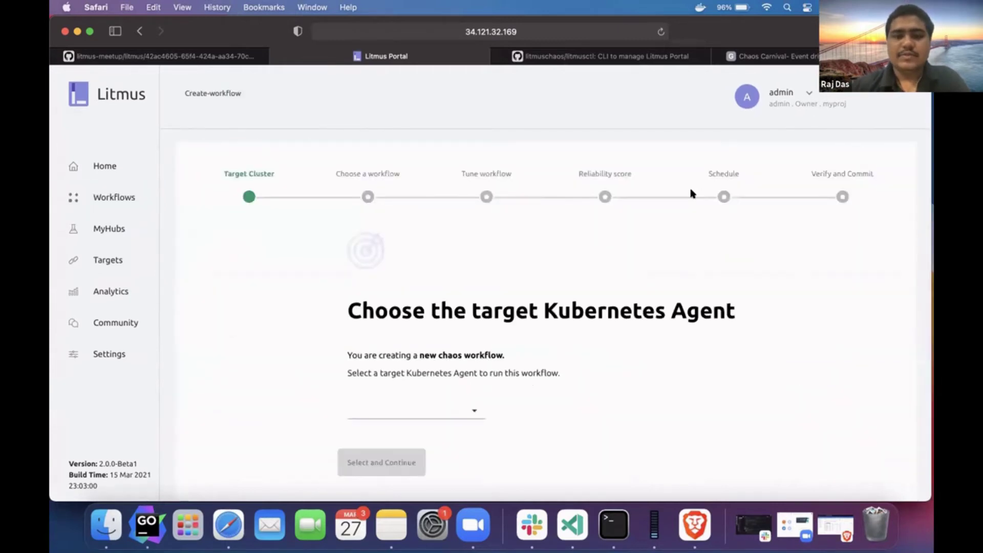
left_click(433, 409)
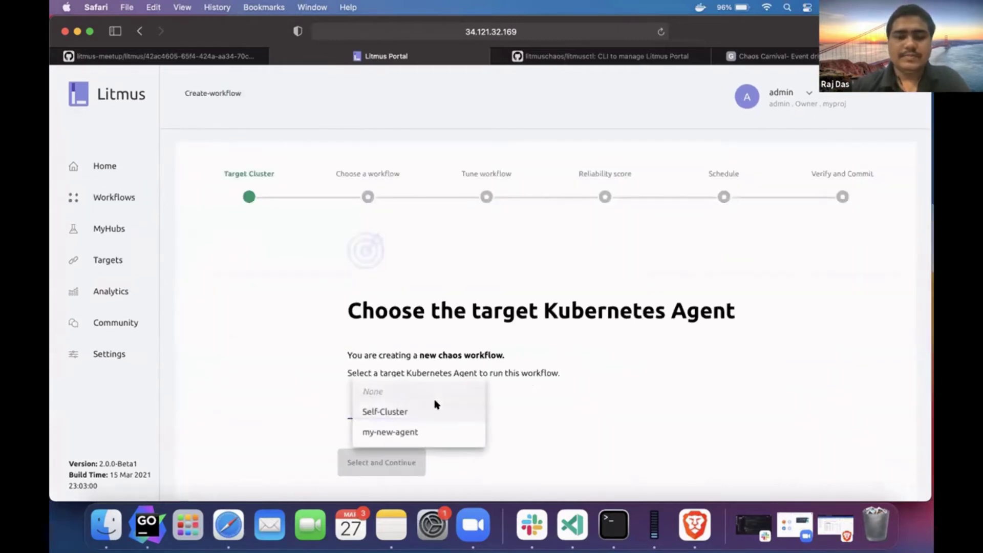
left_click(424, 430)
left_click(405, 430)
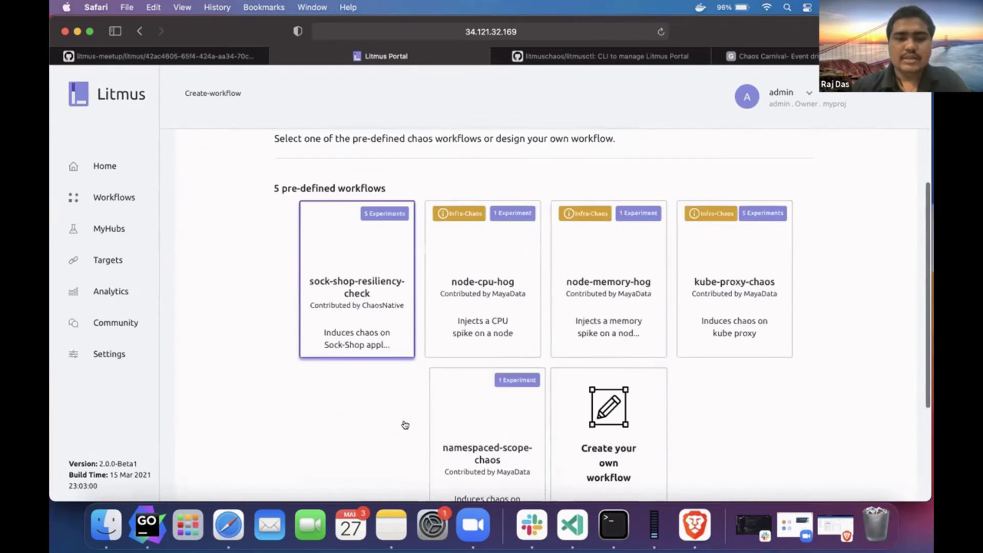
scroll(486, 364, "down", 5)
- Build a custom workflow using the Chaos Hub pod-delete experiment
left_click(608, 300)
scroll(450, 329, "down", 8)
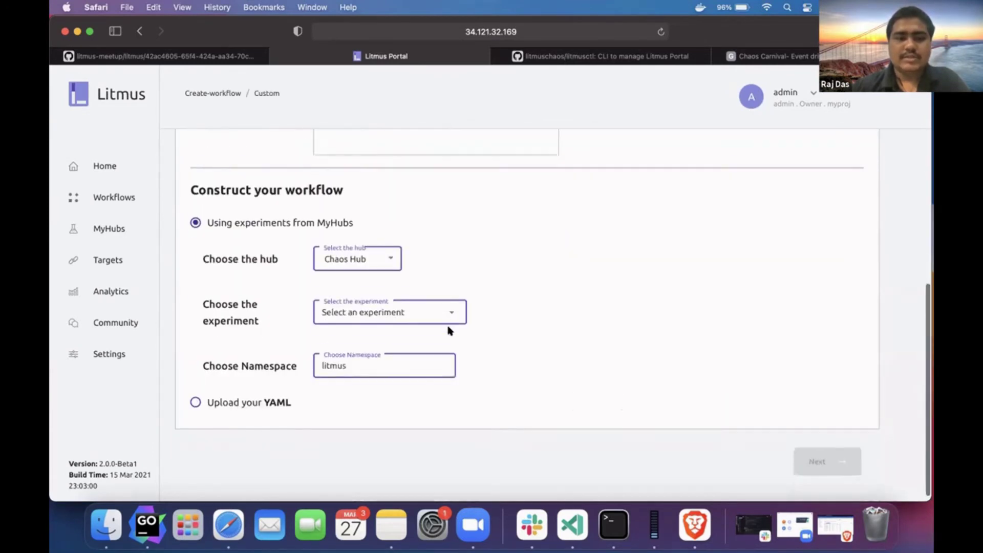
left_click(444, 314)
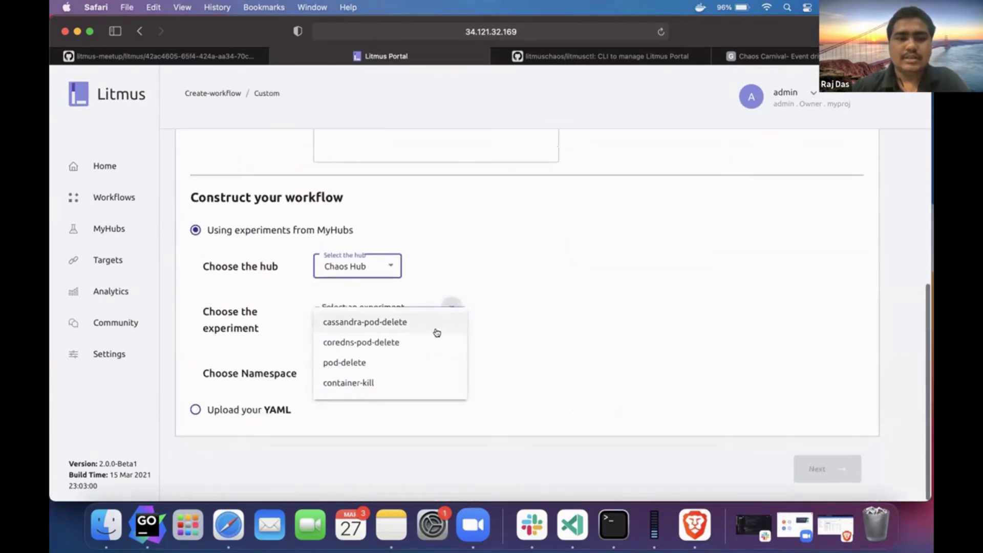
left_click(401, 363)
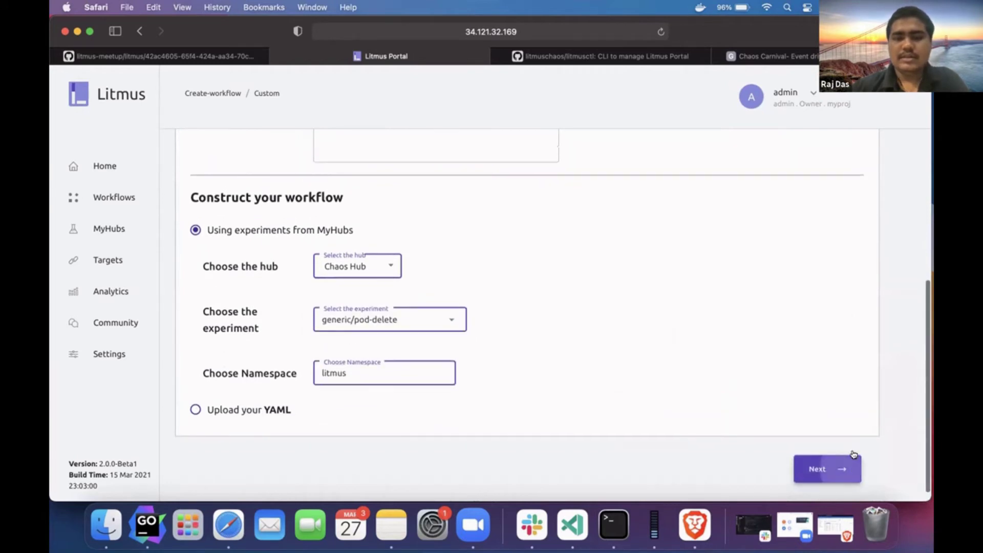
left_click(819, 469)
scroll(675, 394, "down", 5)
- Set applabel to app=mynginx and TOTAL_CHAOS_DURATION from 30 to 20
left_click(321, 176)
type("mynginx")
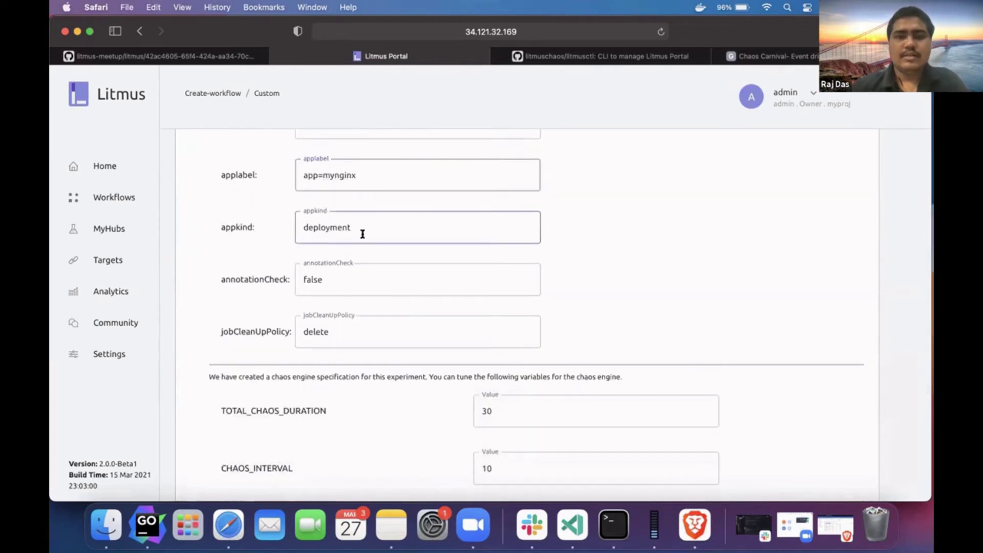
scroll(386, 281, "down", 3)
scroll(387, 282, "up", 3)
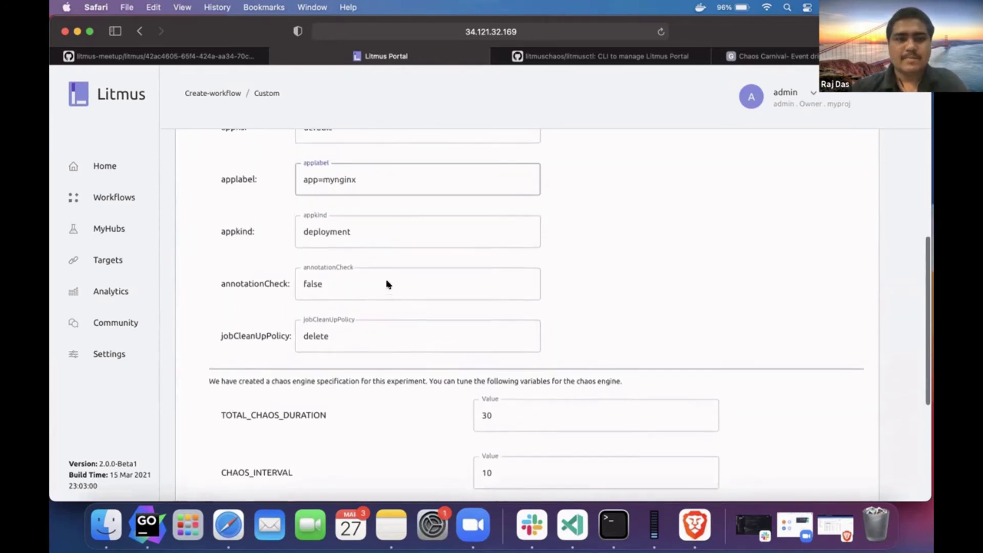
scroll(381, 328, "down", 3)
left_click(517, 301)
key("BackSpace")
key("BackSpace")
type("20")
left_click(441, 392)
scroll(430, 391, "down", 3)
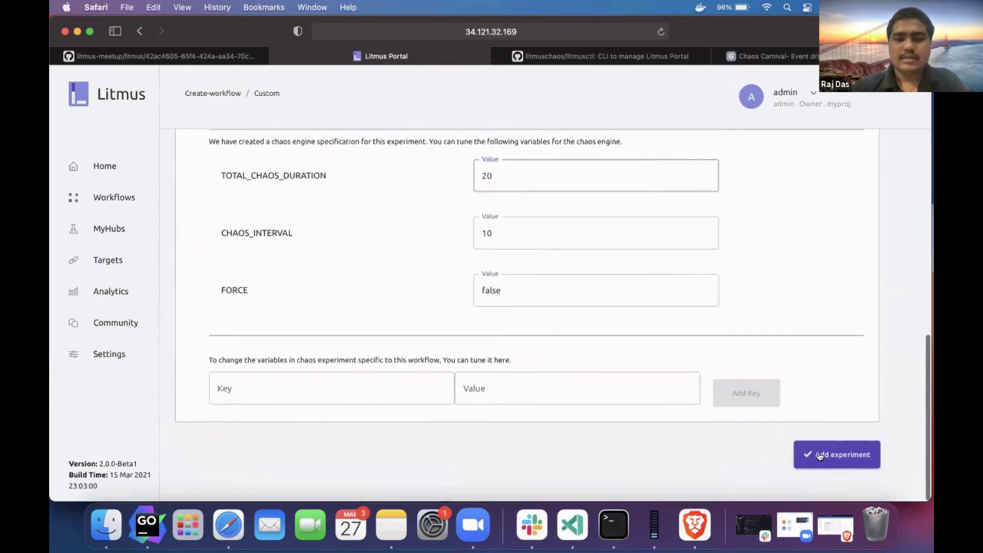
- Add the pod-delete experiment and construct the workflow YAML with revert chaos
left_click(819, 456)
left_click(772, 397)
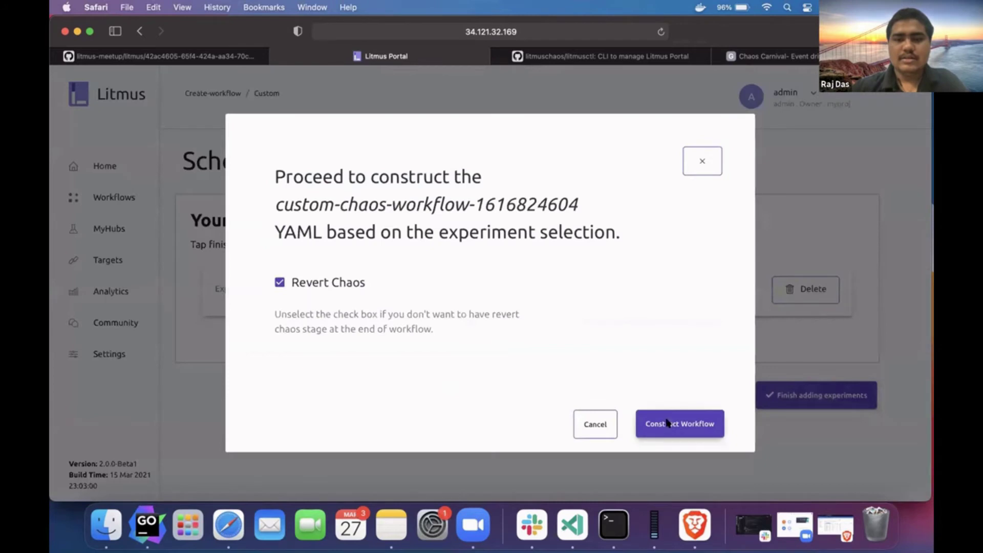
left_click(666, 422)
scroll(478, 287, "down", 10)
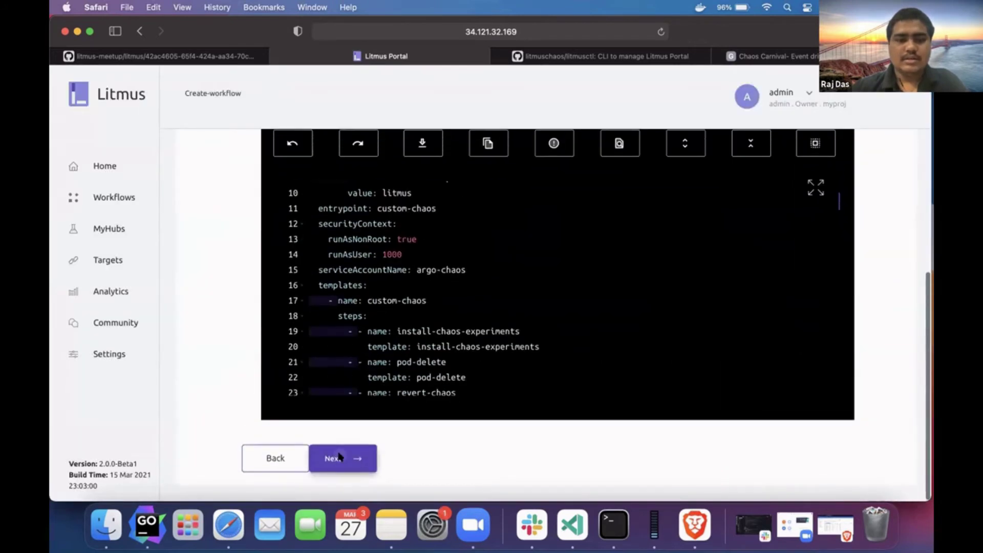
left_click(338, 457)
- Keep pod-delete weight 10 and schedule run now, then finish and view the workflow
scroll(340, 456, "up", 3)
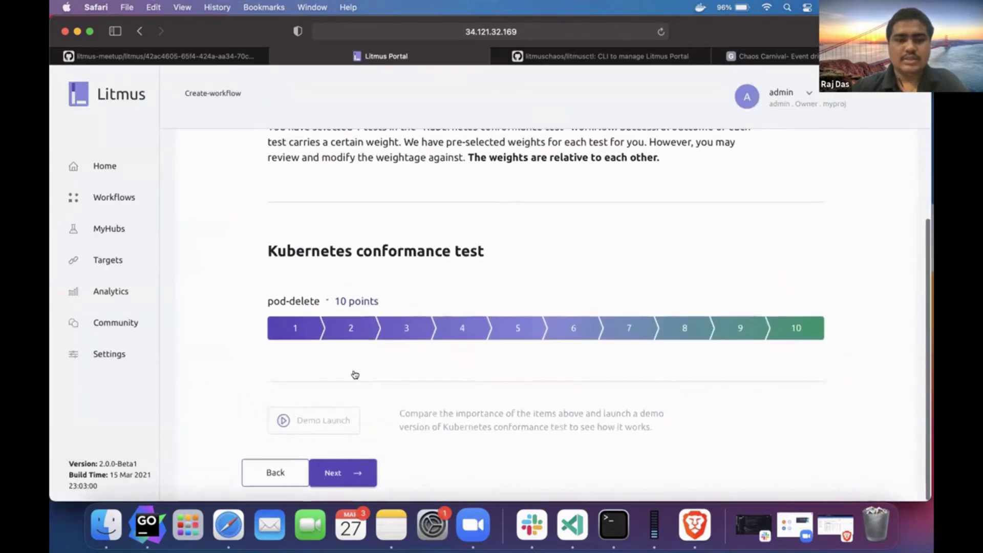
left_click(339, 472)
left_click(342, 458)
scroll(353, 440, "down", 6)
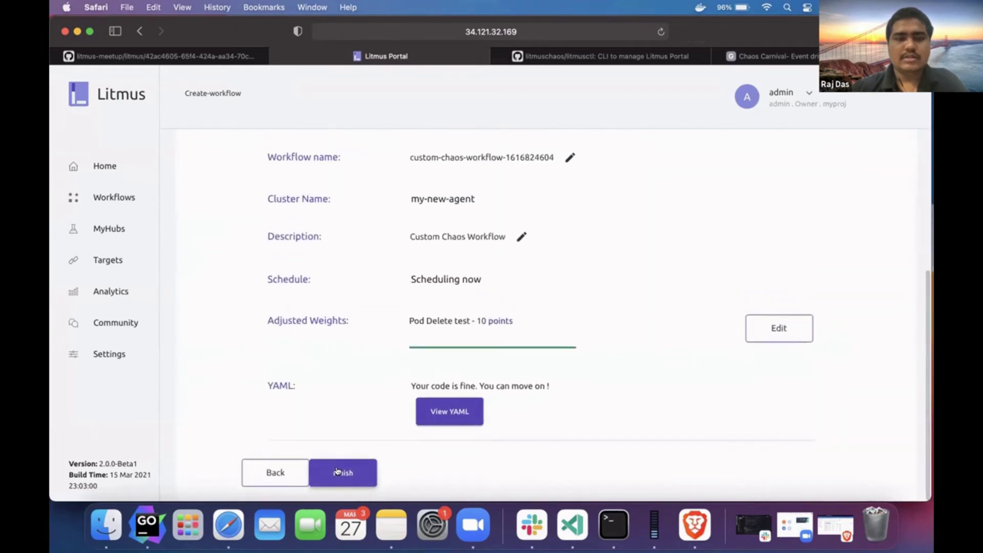
left_click(331, 473)
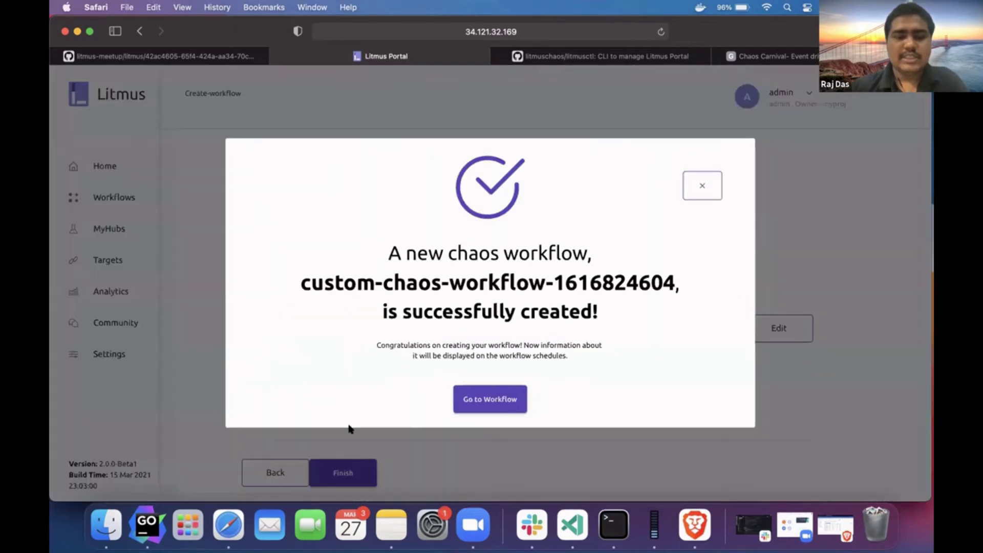
left_click(457, 398)
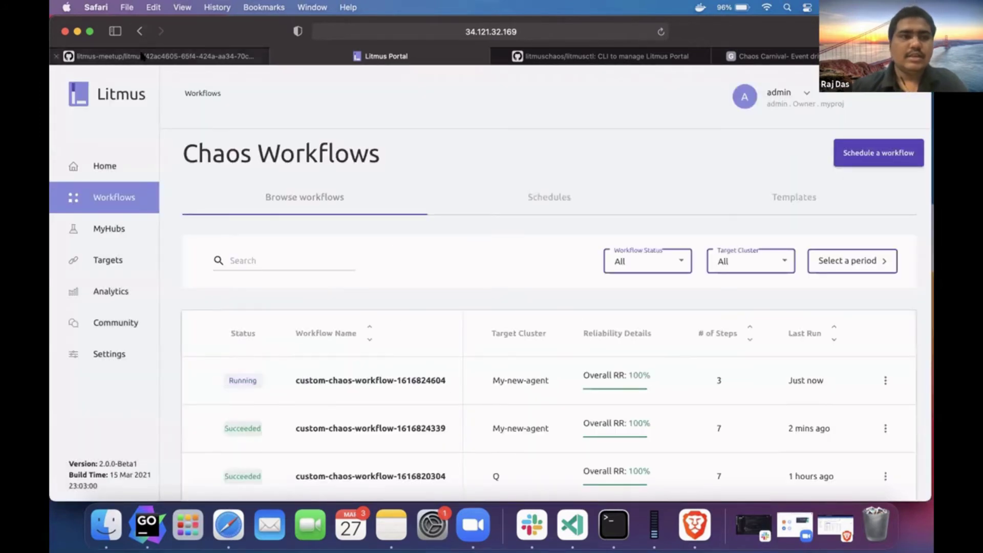
left_click(143, 56)
- Reload the litmus folder and open custom-chaos-workflow-1616824604.yaml inside the project folder
left_click(269, 206)
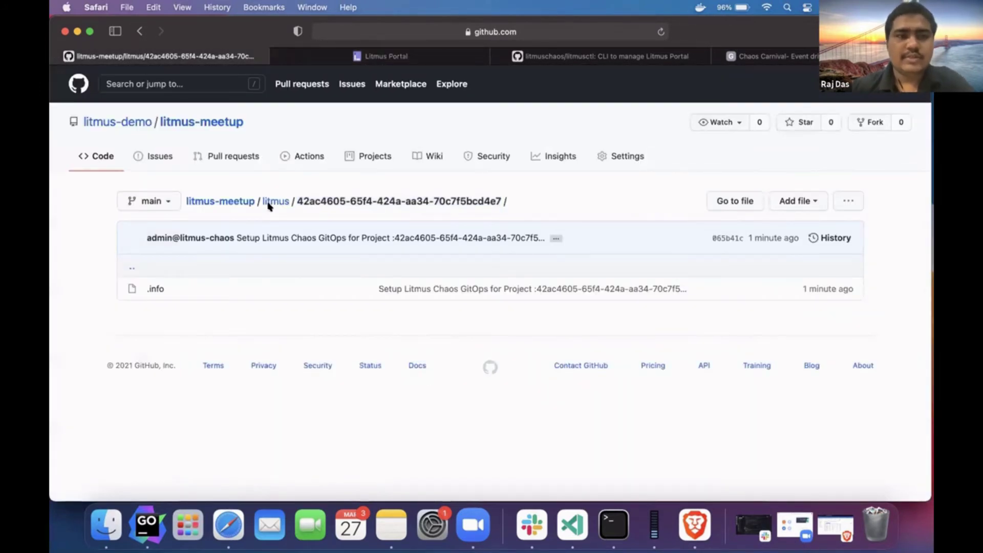
left_click(274, 200)
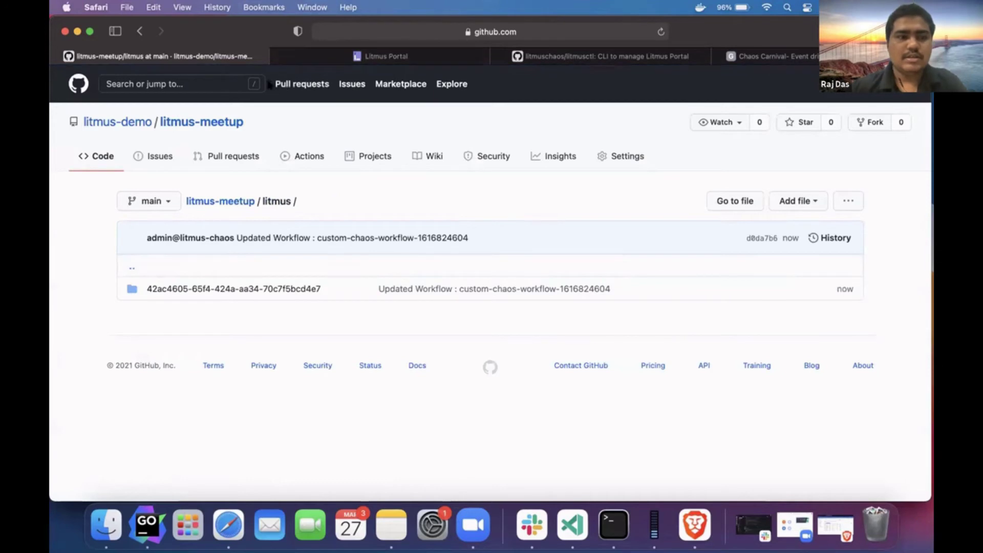
left_click(327, 27)
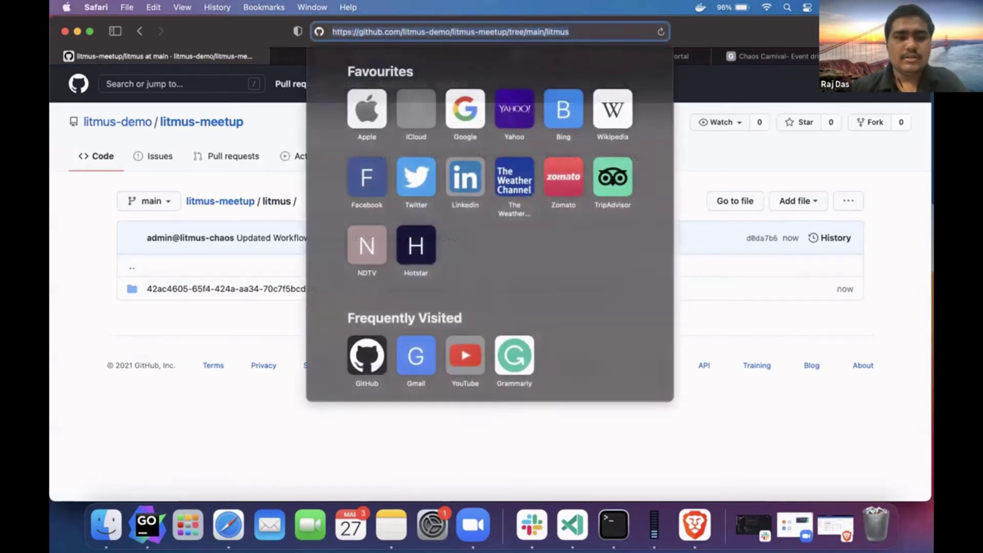
key("Return")
left_click(207, 288)
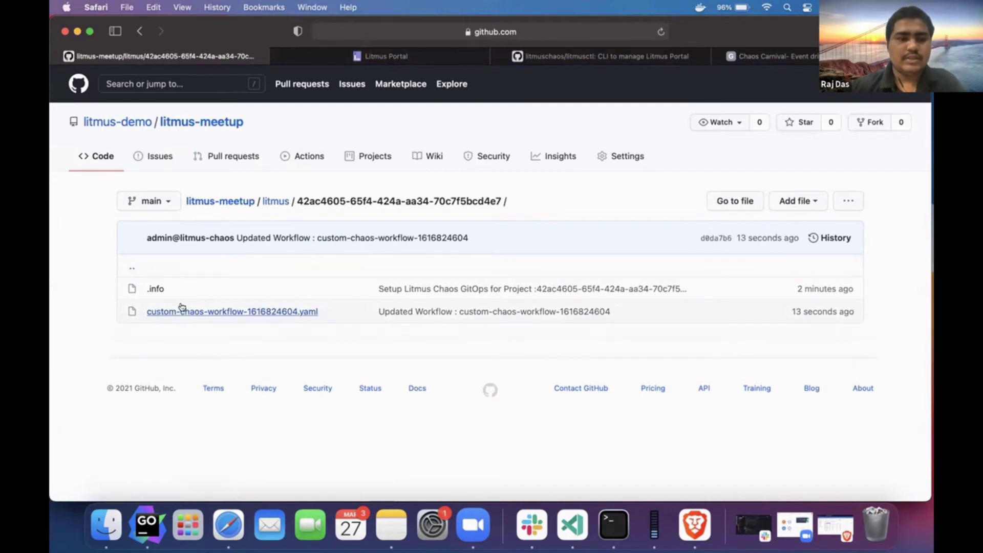
left_click(307, 312)
- Review the workflow YAML, highlighting its cluster_id and workflow_id lines
scroll(309, 247, "down", 5)
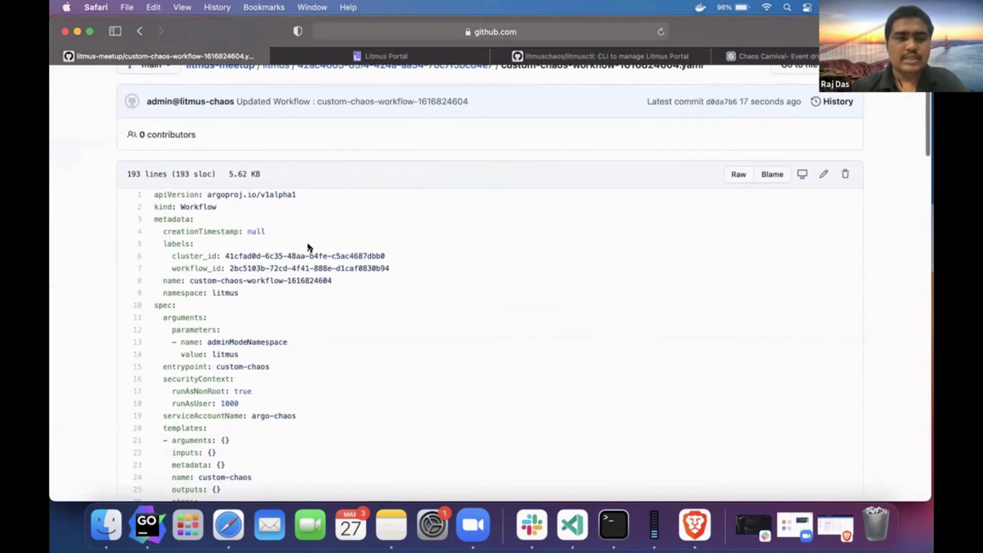
scroll(316, 292, "down", 3)
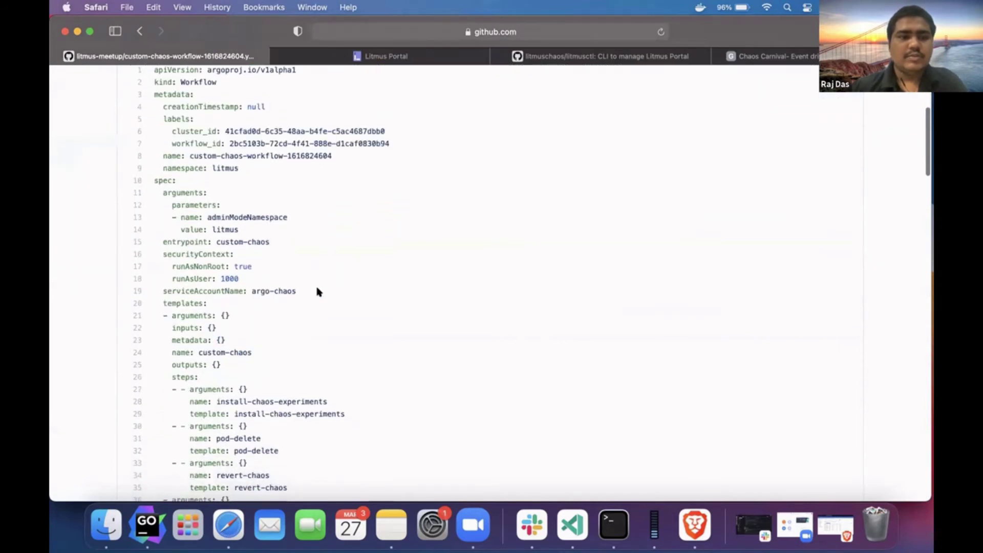
scroll(376, 134, "up", 2)
scroll(322, 210, "down", 3)
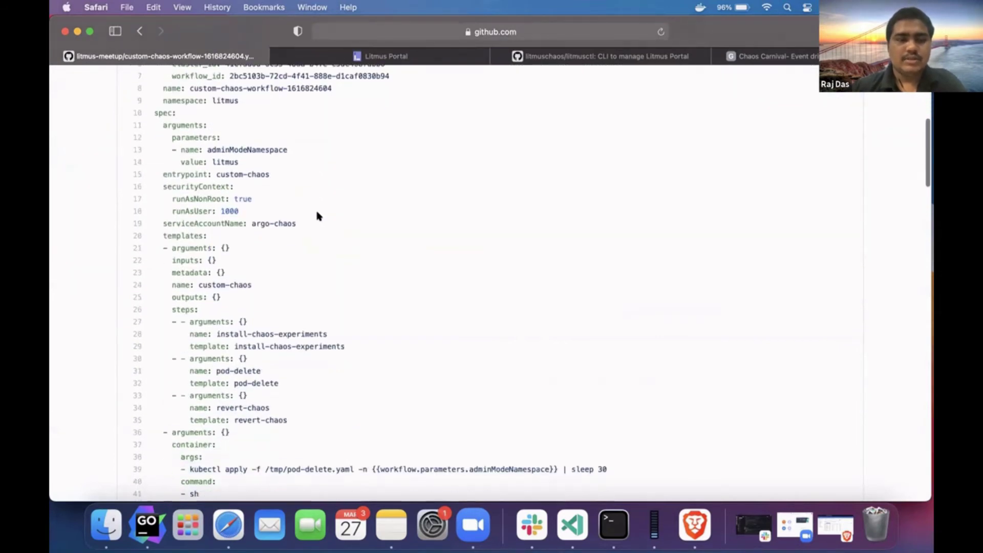
scroll(318, 215, "up", 2)
triple_click(280, 139)
left_click(276, 149)
triple_click(276, 149)
scroll(260, 256, "down", 15)
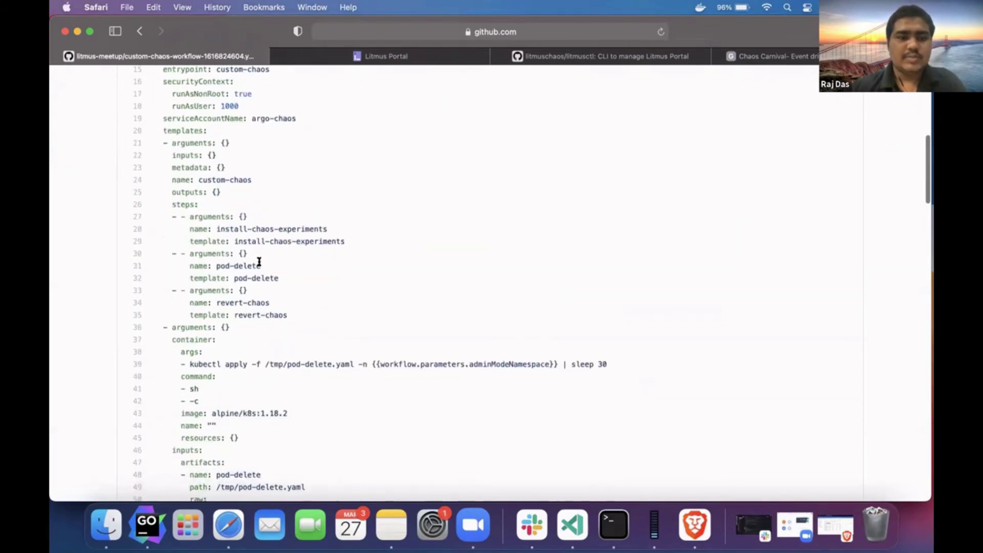
scroll(262, 259, "up", 5)
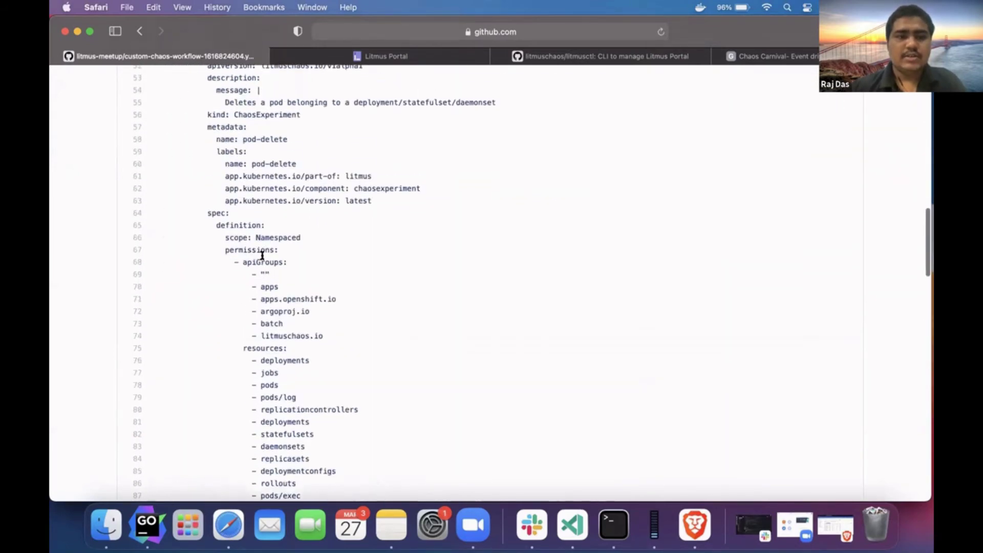
scroll(291, 125, "down", 10)
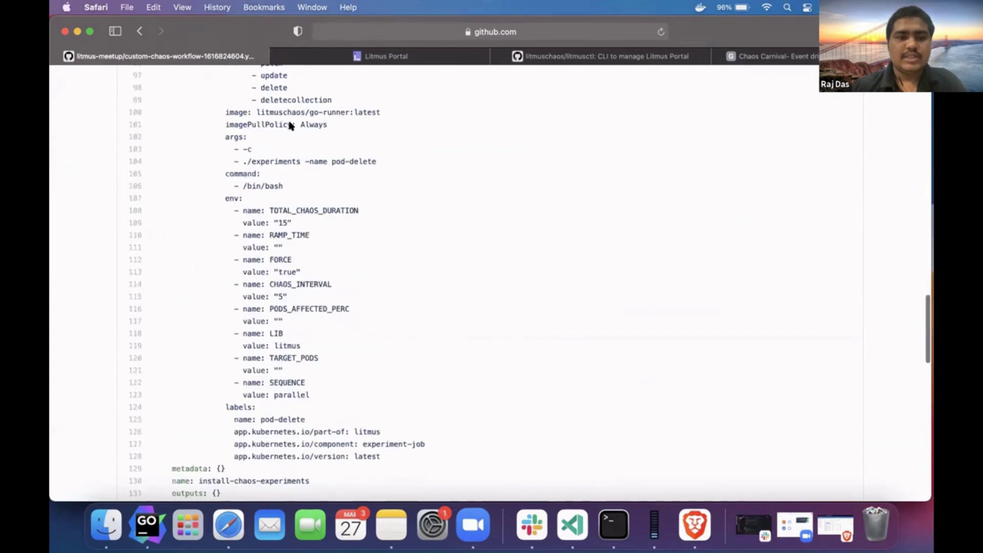
scroll(302, 138, "up", 15)
scroll(311, 147, "up", 15)
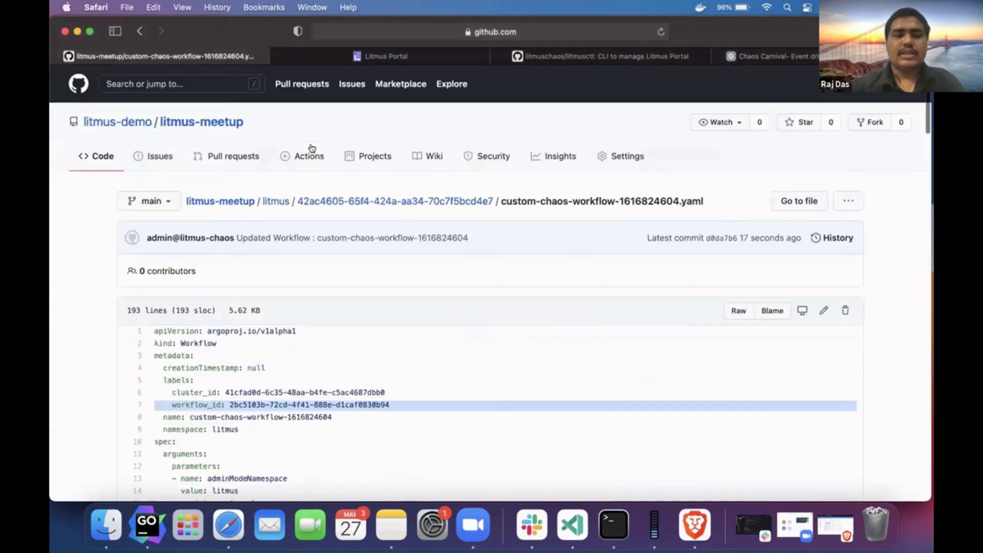
scroll(294, 308, "down", 3)
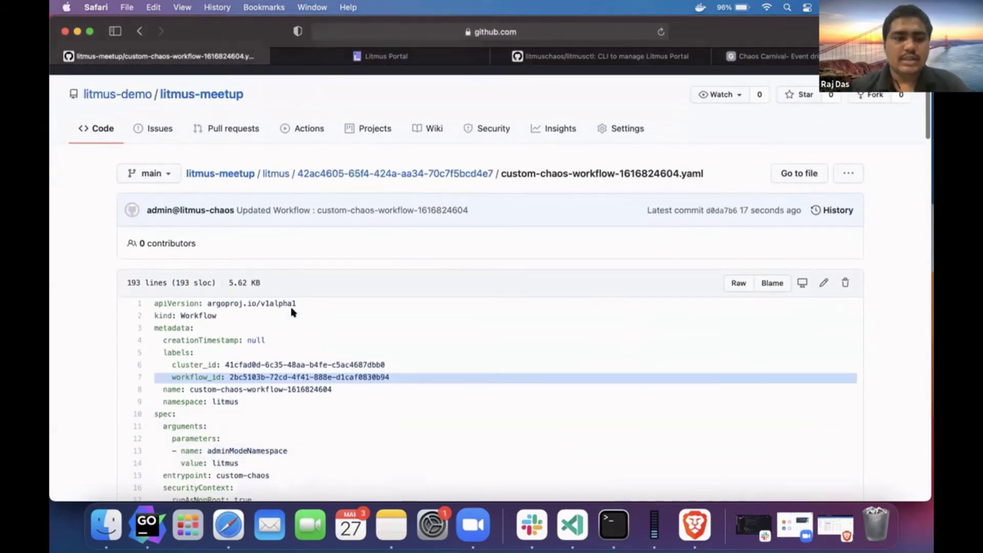
left_click(259, 307)
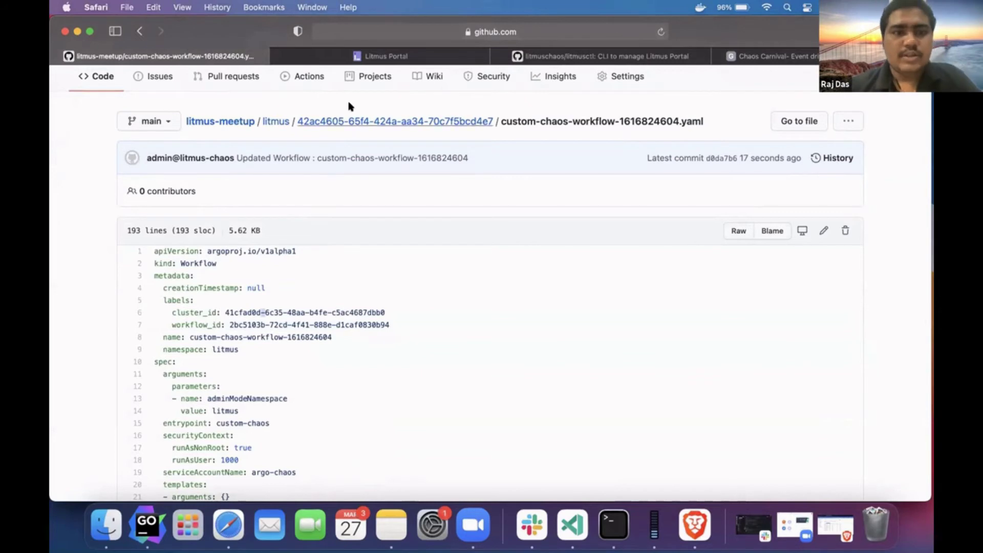
scroll(352, 104, "up", 3)
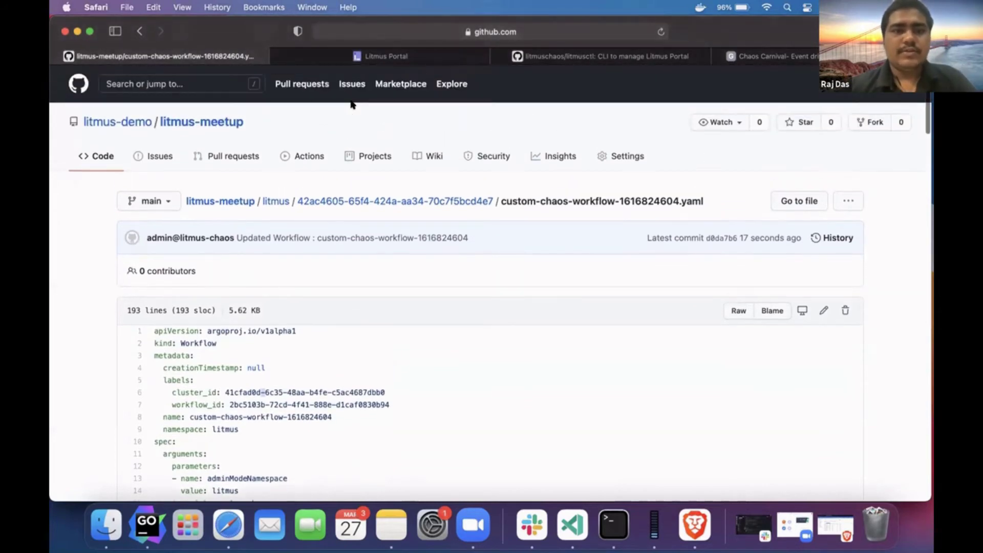
left_click(368, 57)
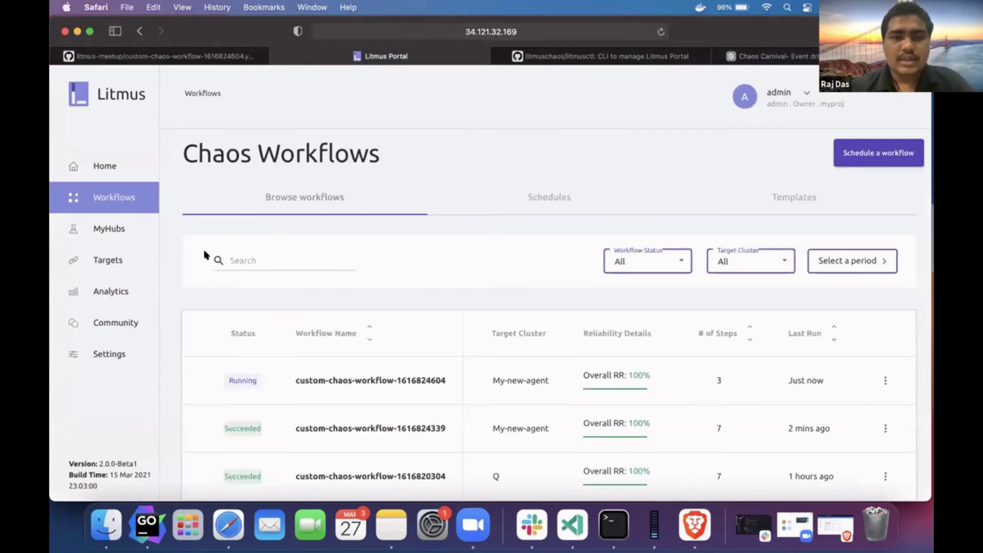
scroll(221, 262, "down", 3)
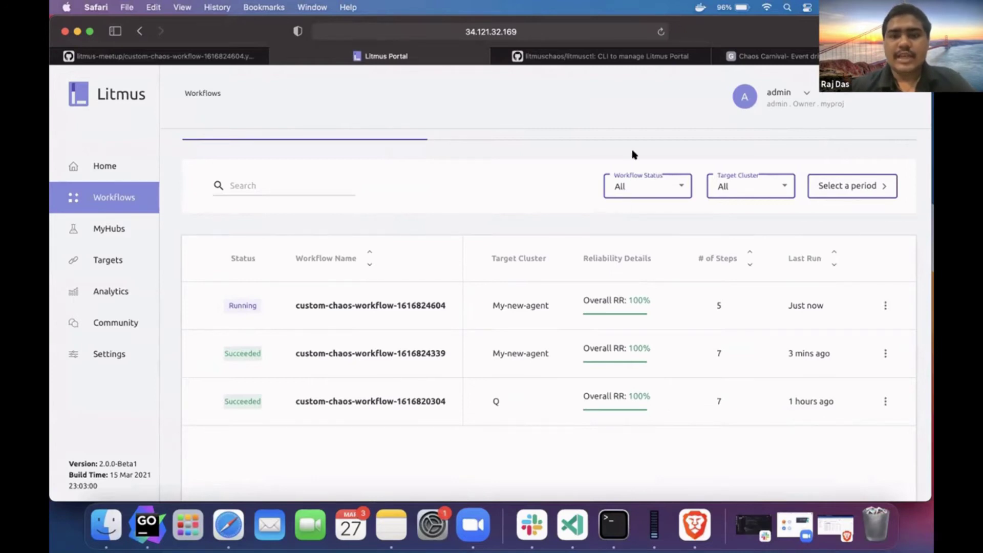
scroll(633, 153, "up", 3)
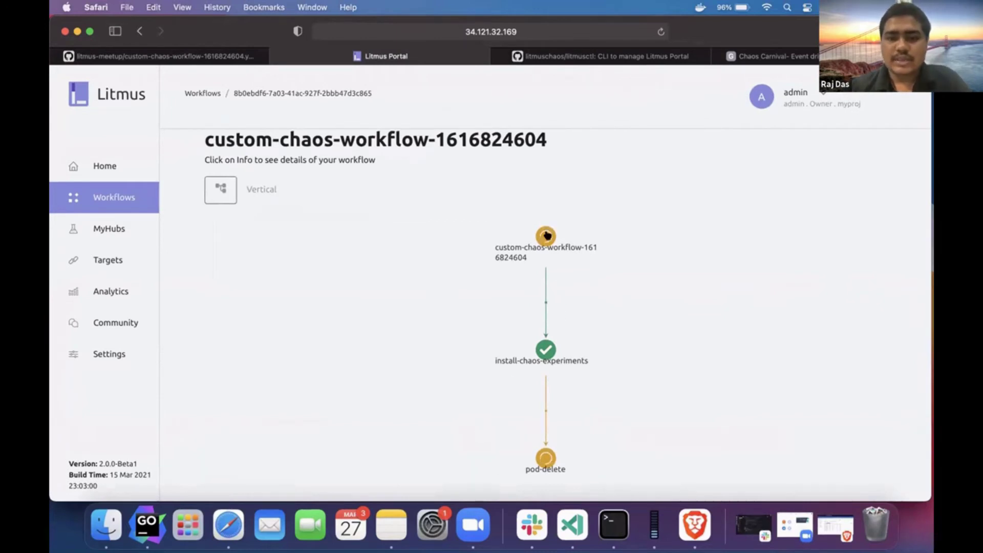
mouse_move(548, 457)
left_mouse_down()
mouse_move(518, 406)
mouse_move(536, 444)
left_mouse_up()
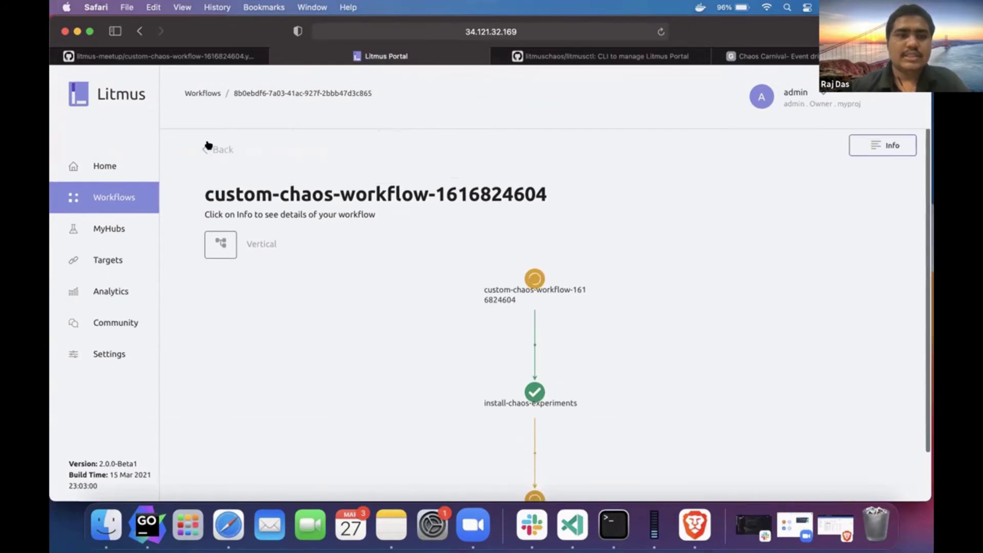
left_click(210, 148)
scroll(341, 213, "down", 3)
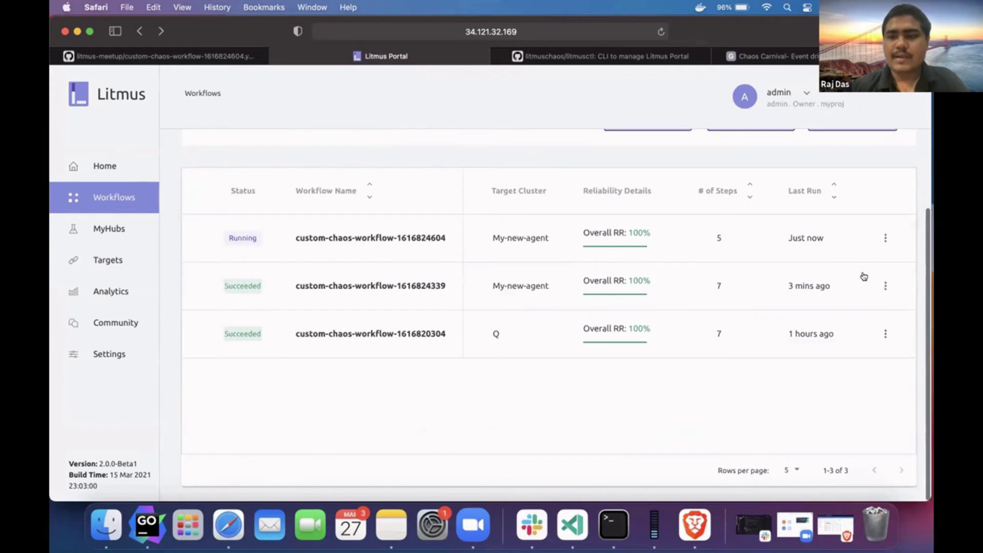
left_click(879, 276)
scroll(704, 153, "down", 2)
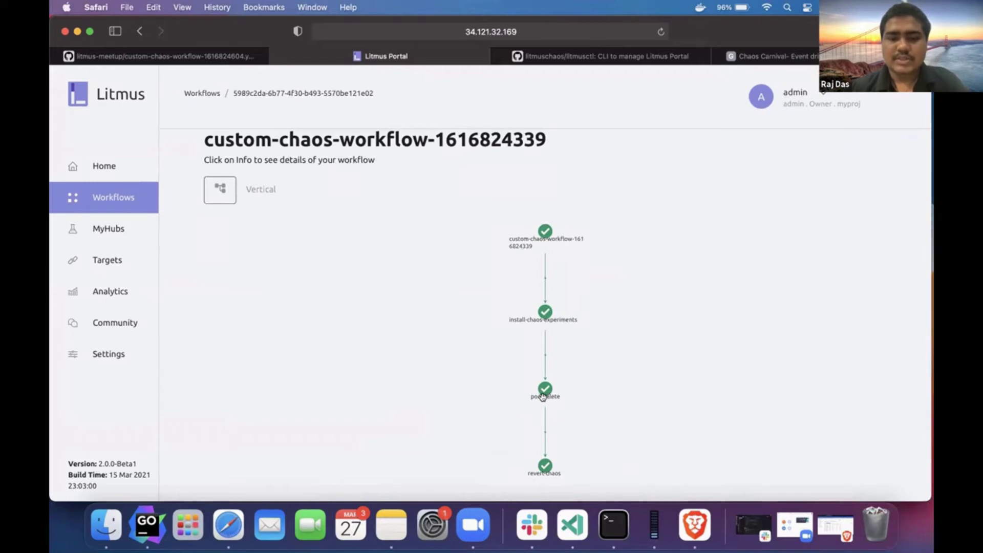
- Inspect the install-chaos-experiments step, noting its 0.7-minute duration and checking its logs
left_click(543, 312)
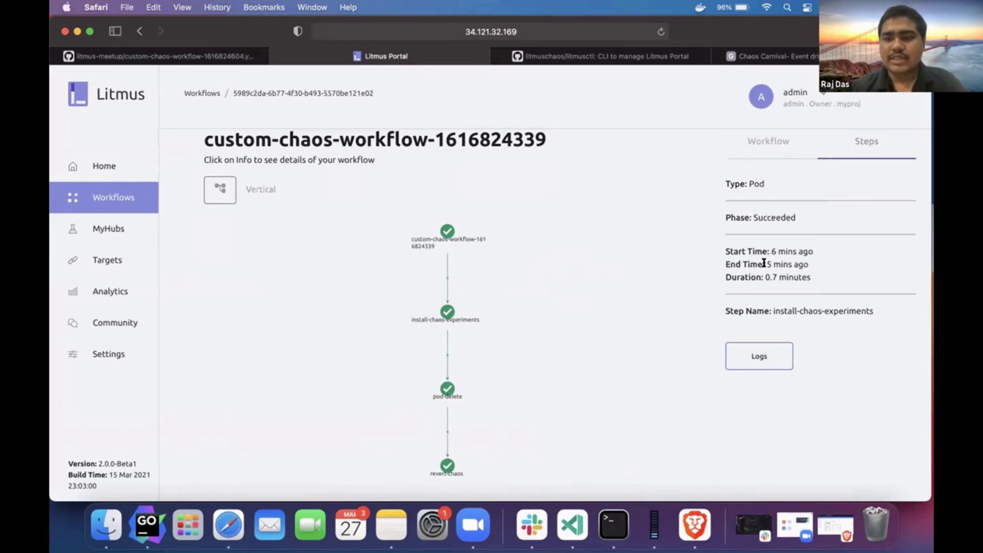
left_click_drag(763, 277, 802, 277)
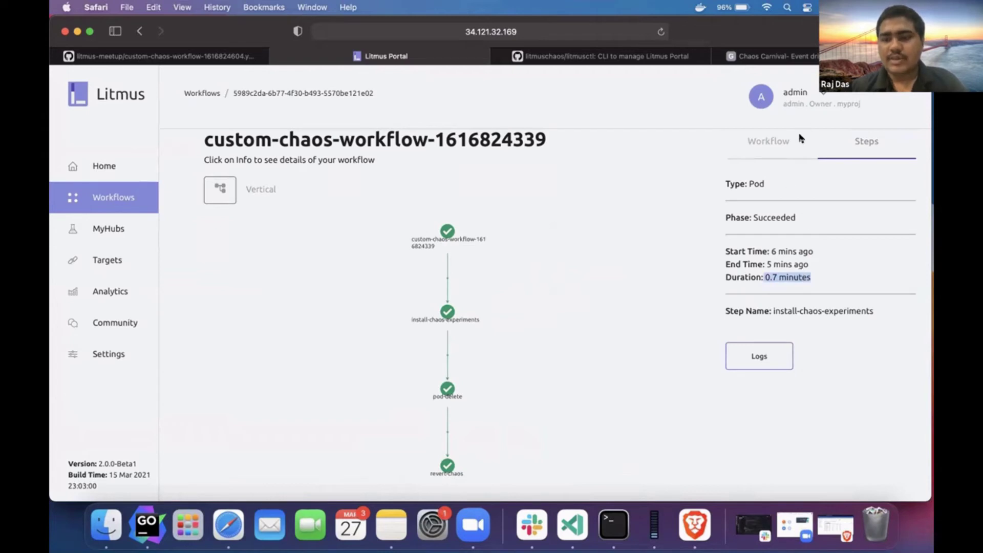
left_click(756, 357)
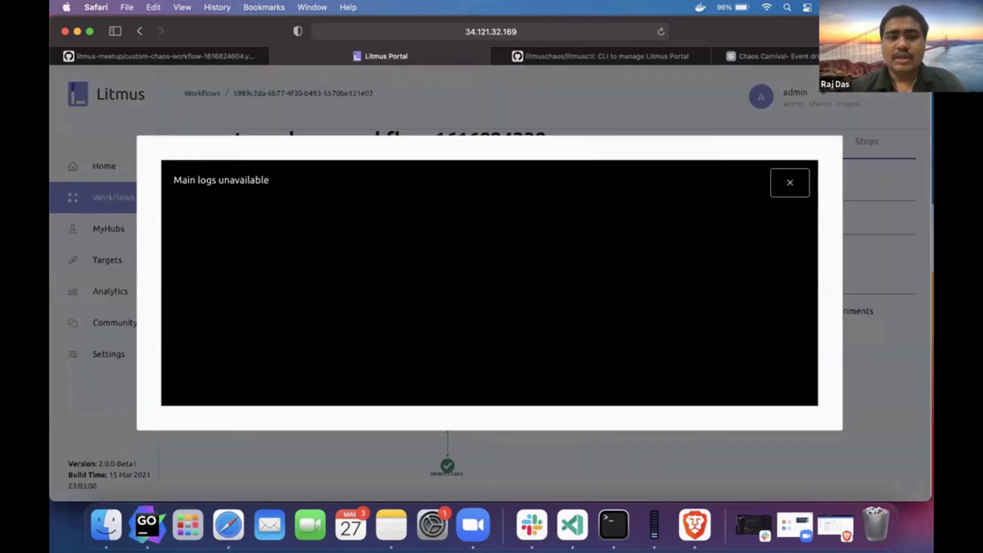
left_click(790, 183)
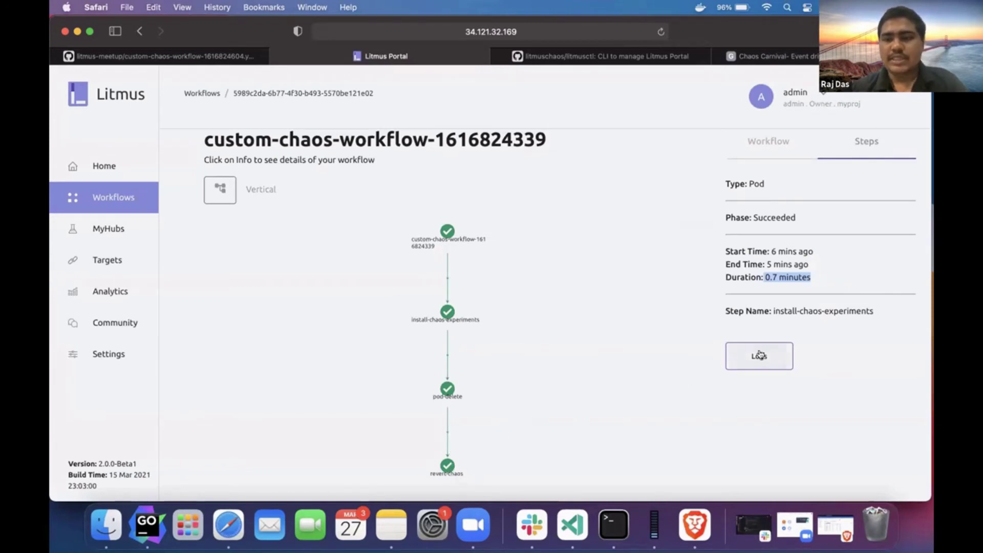
- Check the workflow's total duration of 2.2 minutes, then bring up the install-chaos-experiments step details
left_click(748, 136)
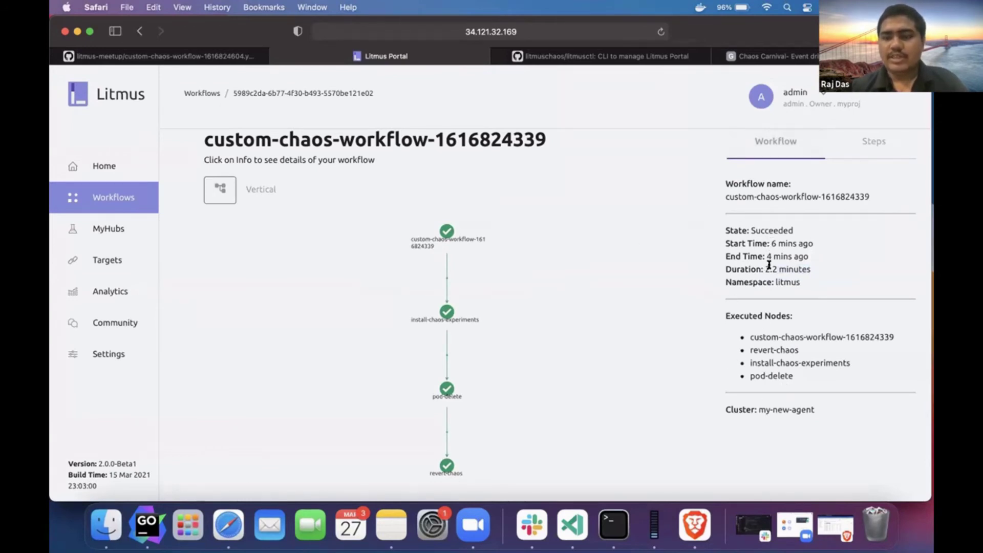
left_click_drag(763, 270, 811, 267)
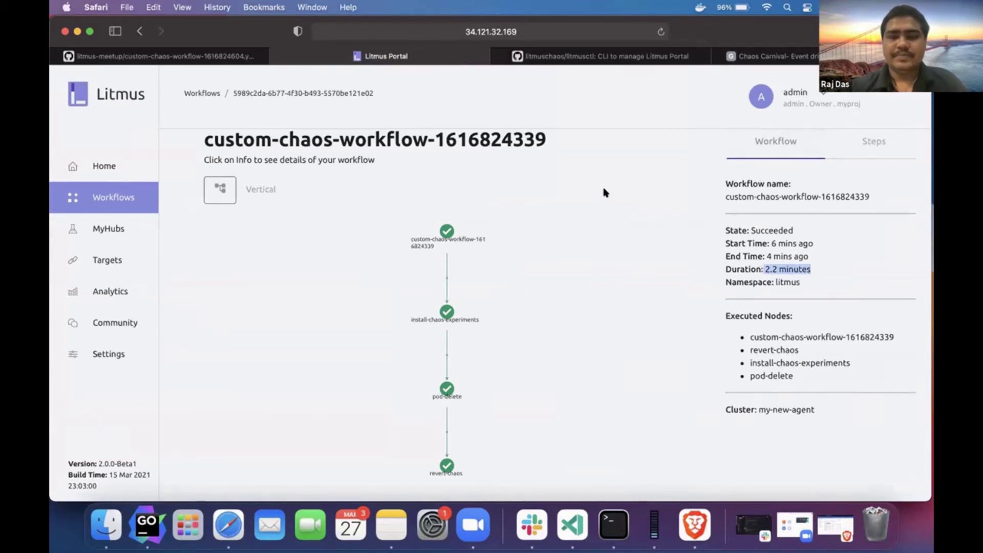
scroll(174, 206, "up", 2)
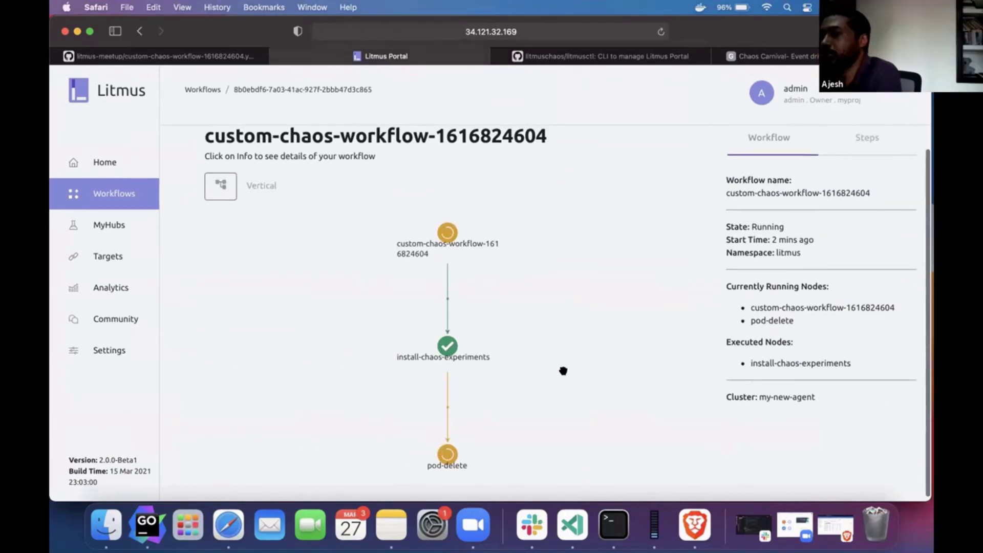
scroll(563, 371, "up", 1)
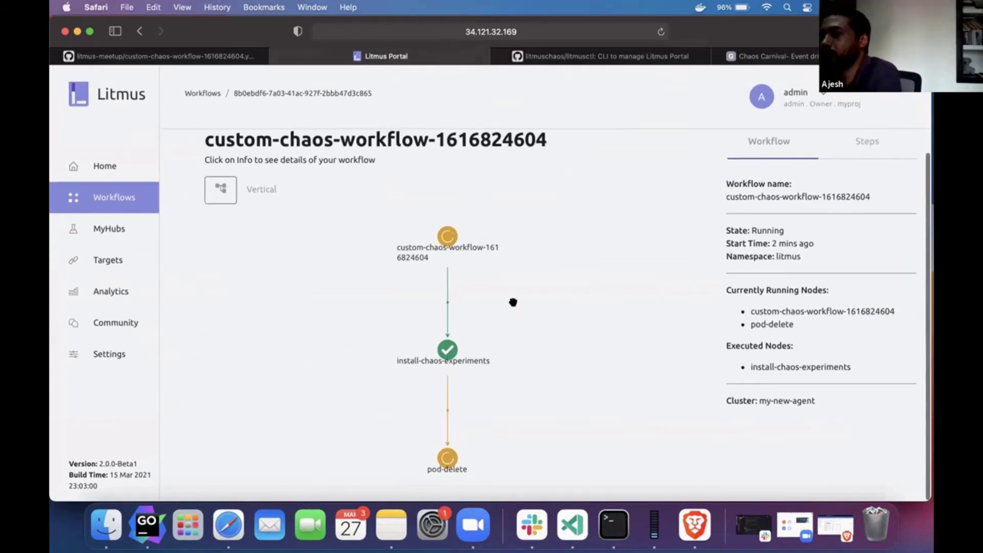
left_click(446, 351)
- Try the running pod-delete step's chaos result, find it unavailable, and return to the workflows list
left_click(447, 458)
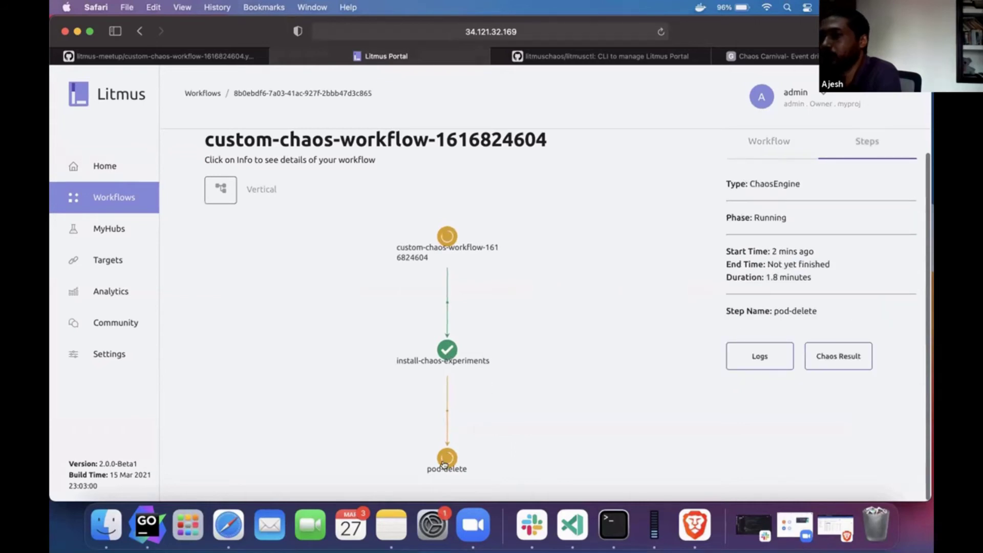
left_click(839, 357)
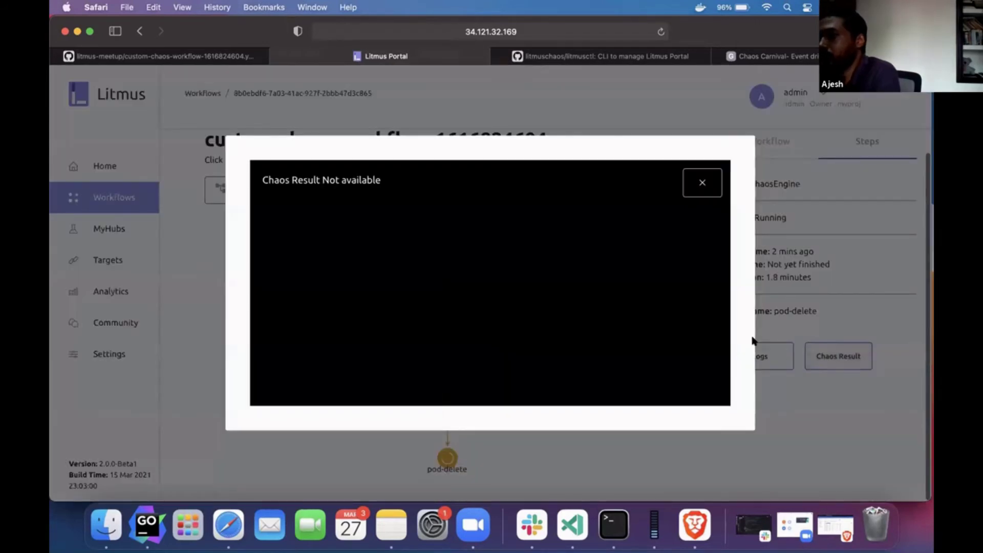
left_click(754, 344)
left_click(842, 355)
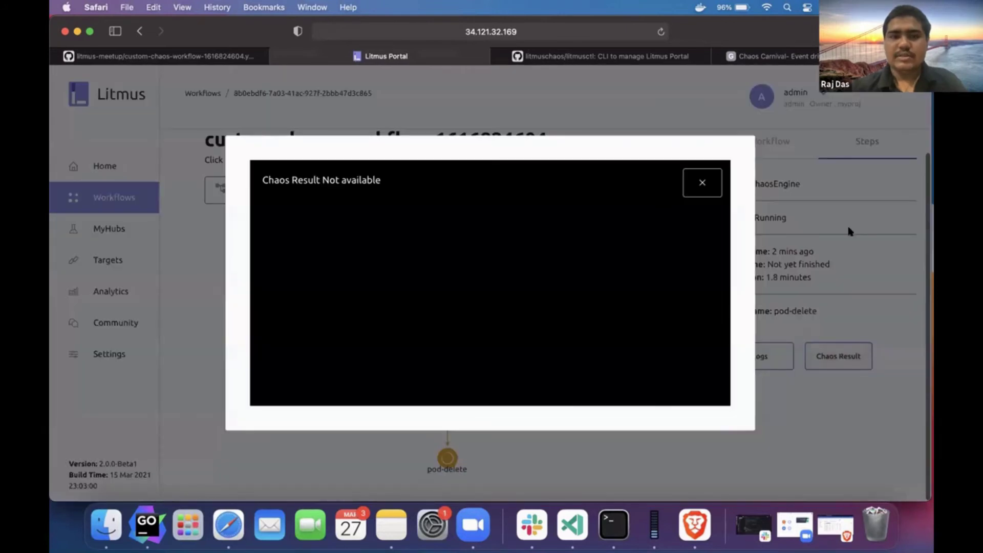
left_click(704, 184)
scroll(176, 259, "up", 2)
left_click(227, 143)
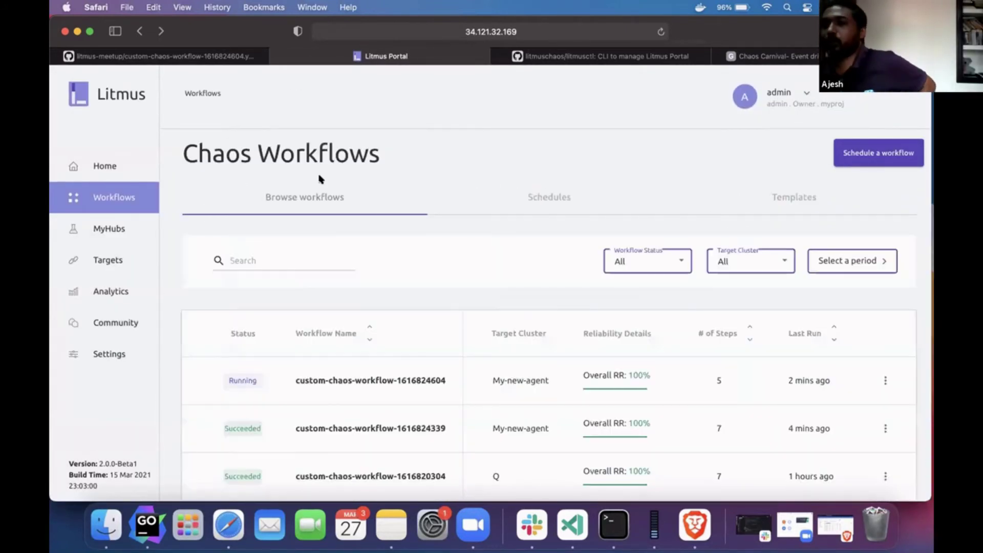
left_click(888, 425)
scroll(794, 410, "down", 2)
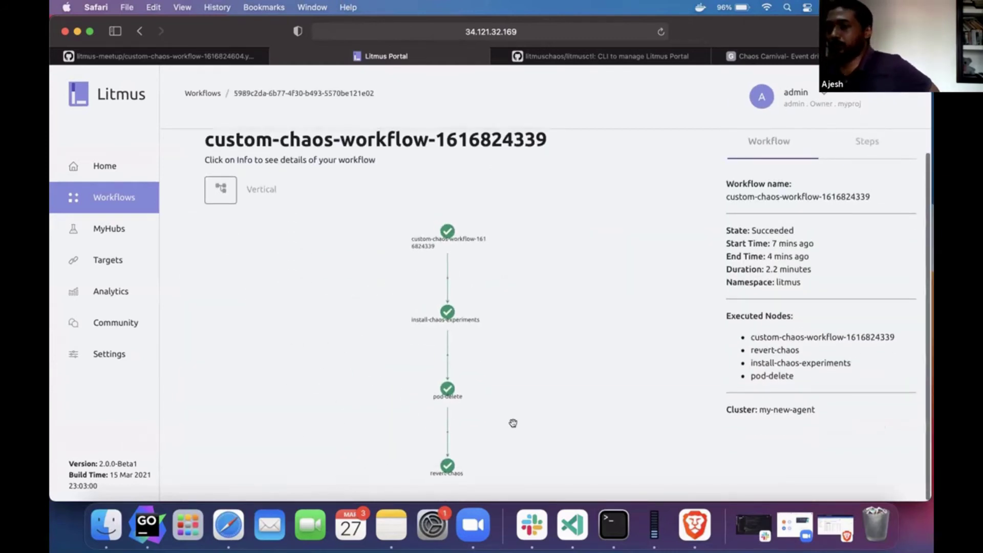
left_click(447, 388)
left_click(819, 360)
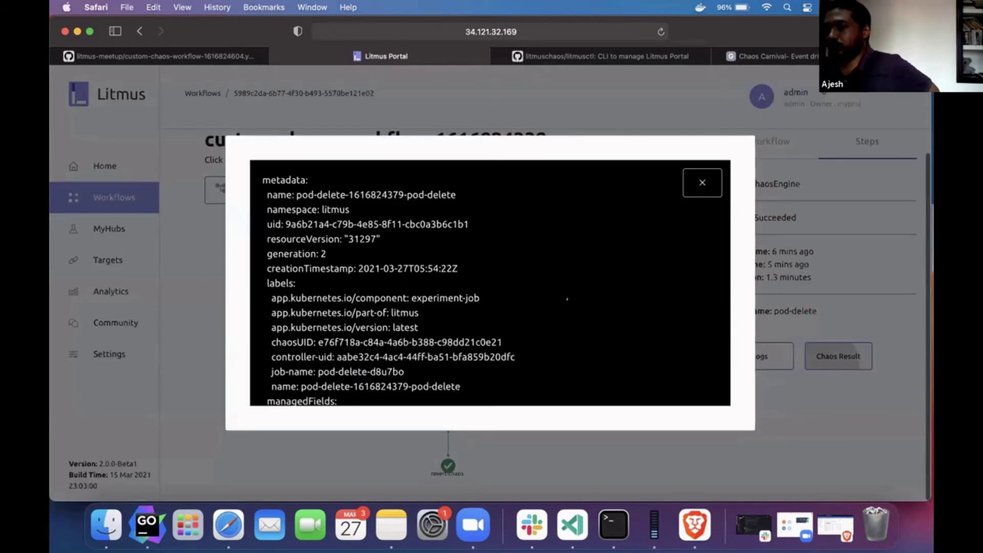
scroll(490, 281, "down", 3)
scroll(489, 282, "down", 10)
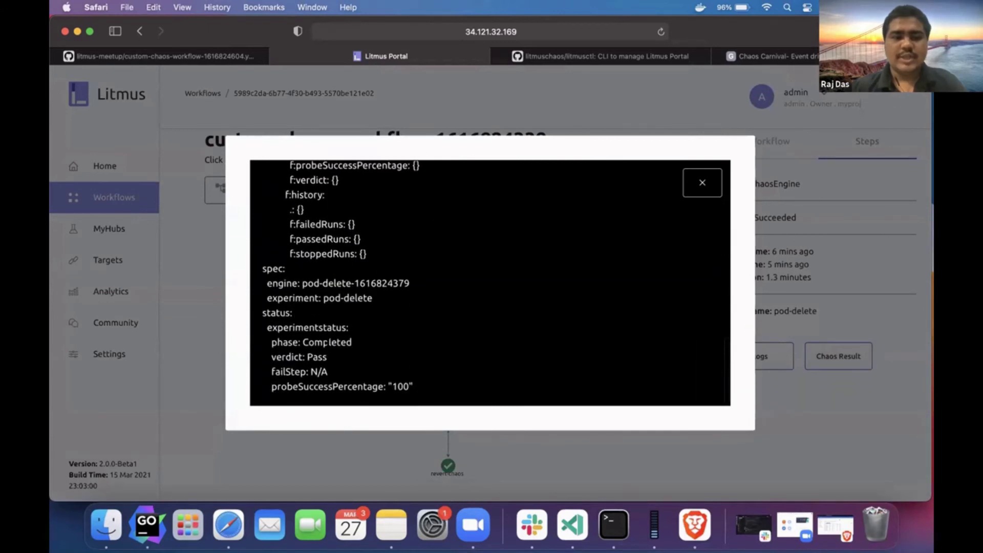
triple_click(327, 342)
triple_click(309, 356)
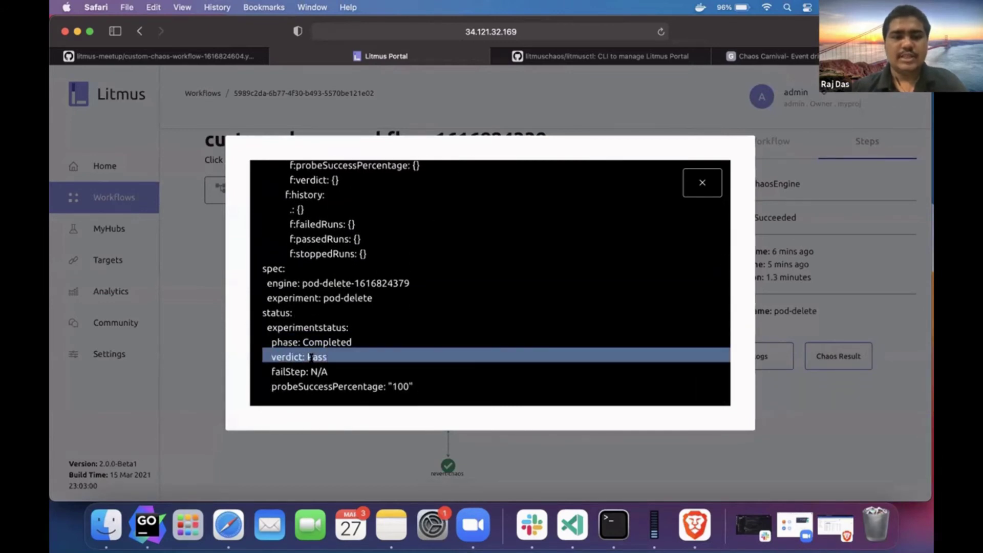
scroll(421, 303, "up", 10)
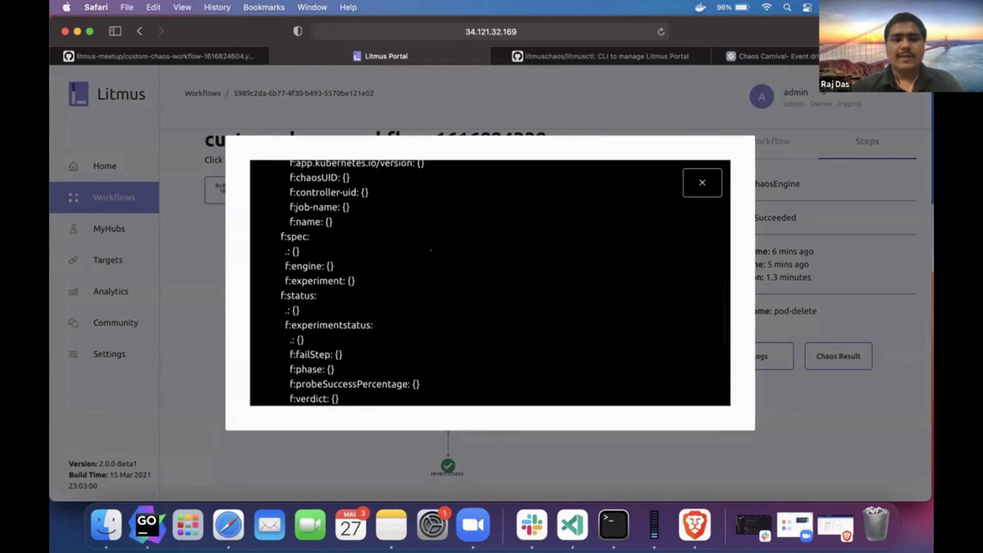
left_click(703, 183)
key("super+bracketleft")
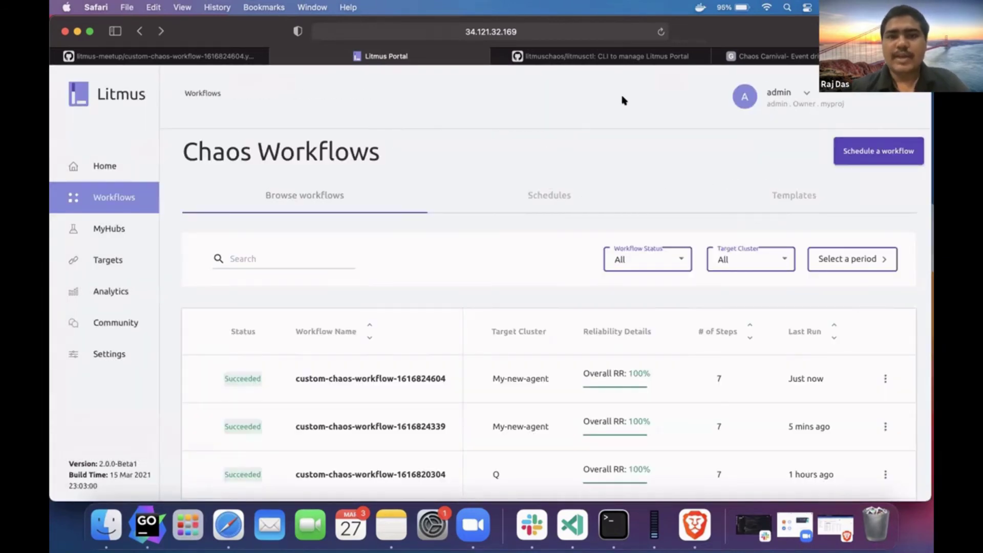
left_click(681, 57)
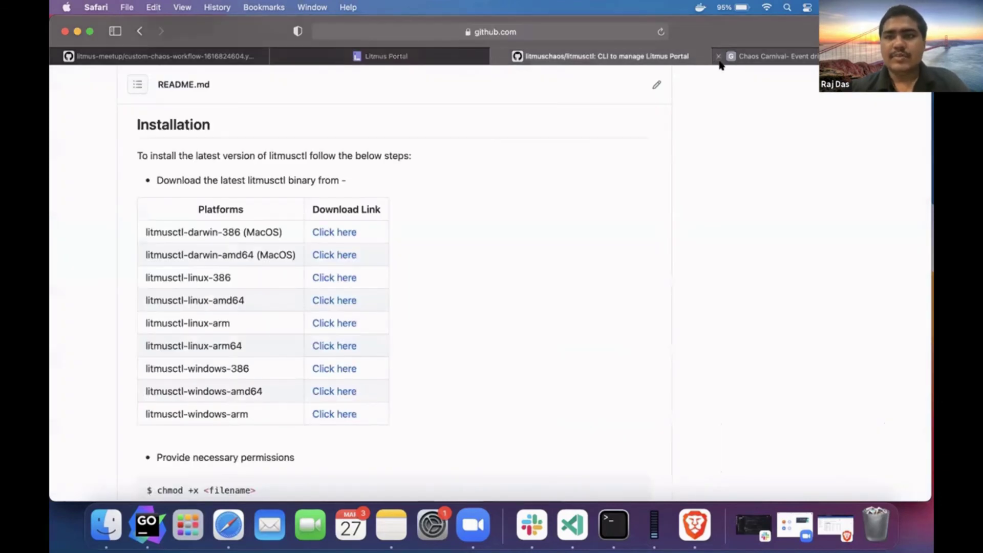
- In the Chaos Carnival deck, open slide 6, 'Different ways of chaos injection'
left_click(742, 60)
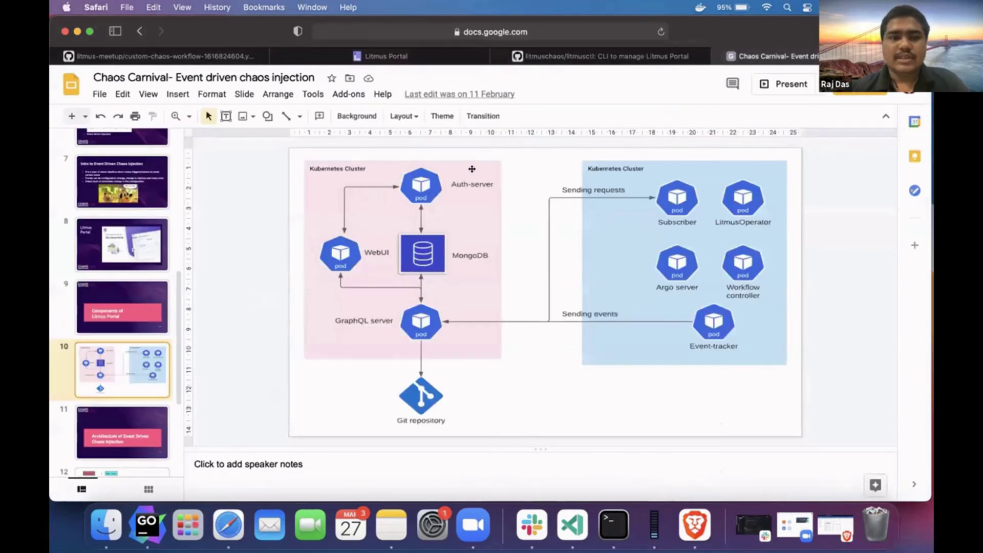
scroll(134, 244, "up", 3)
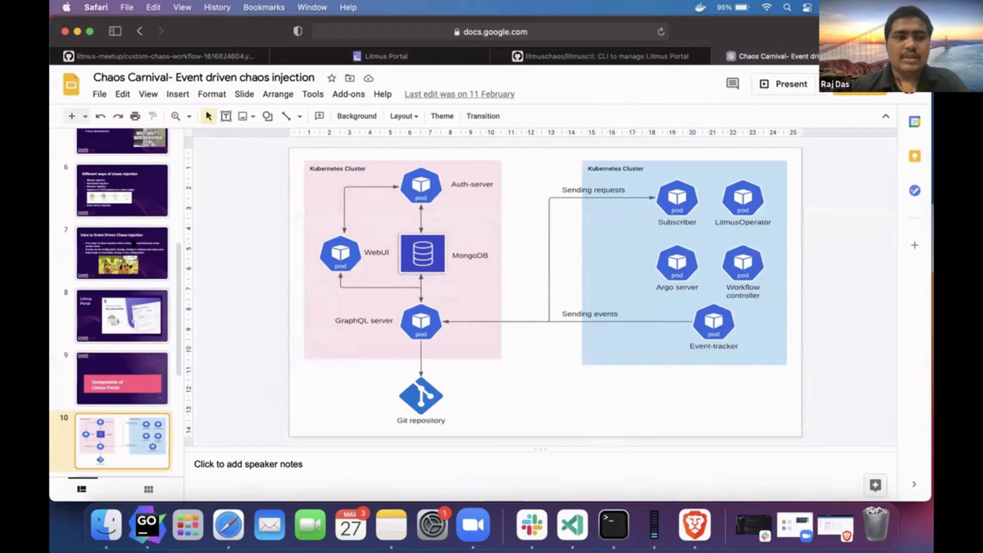
scroll(136, 251, "up", 3)
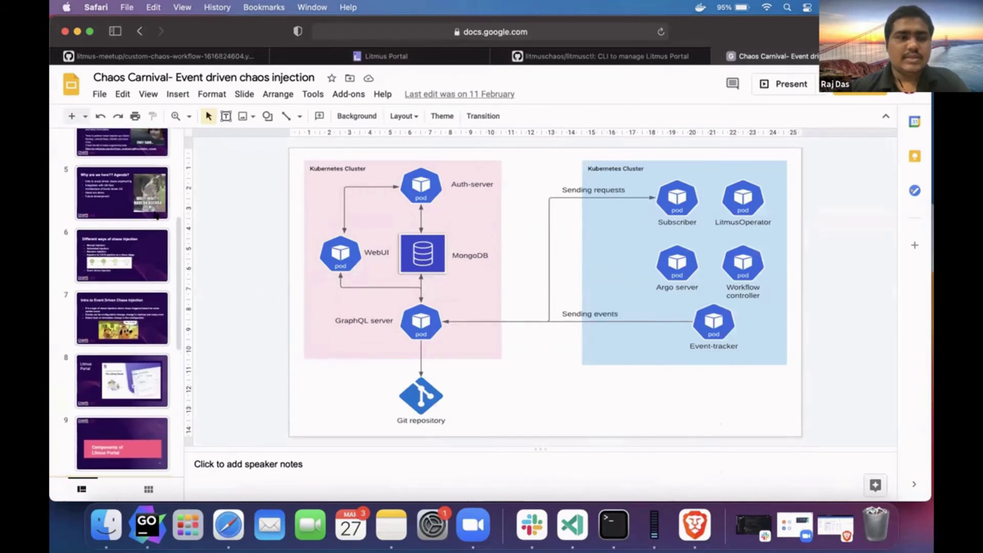
scroll(155, 215, "down", 2)
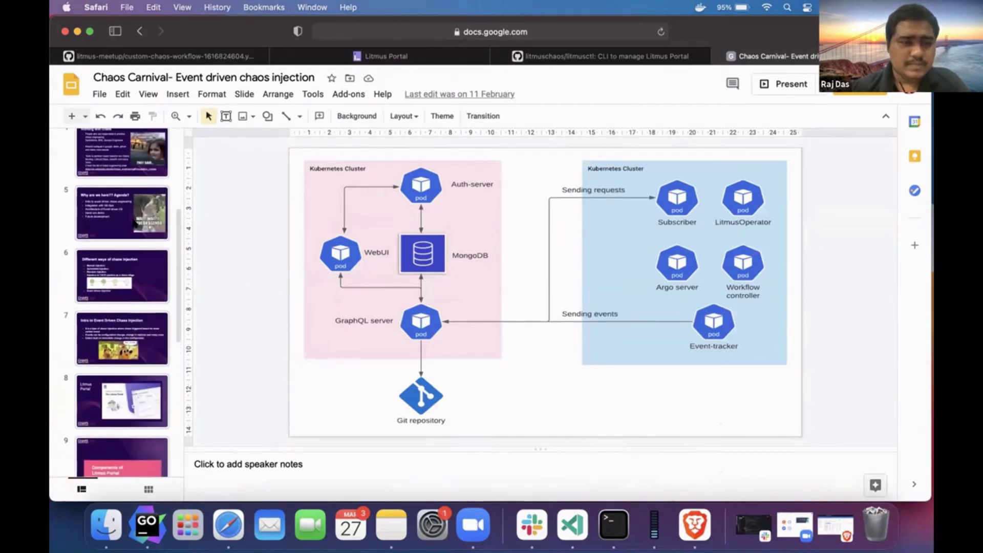
scroll(122, 219, "up", 1)
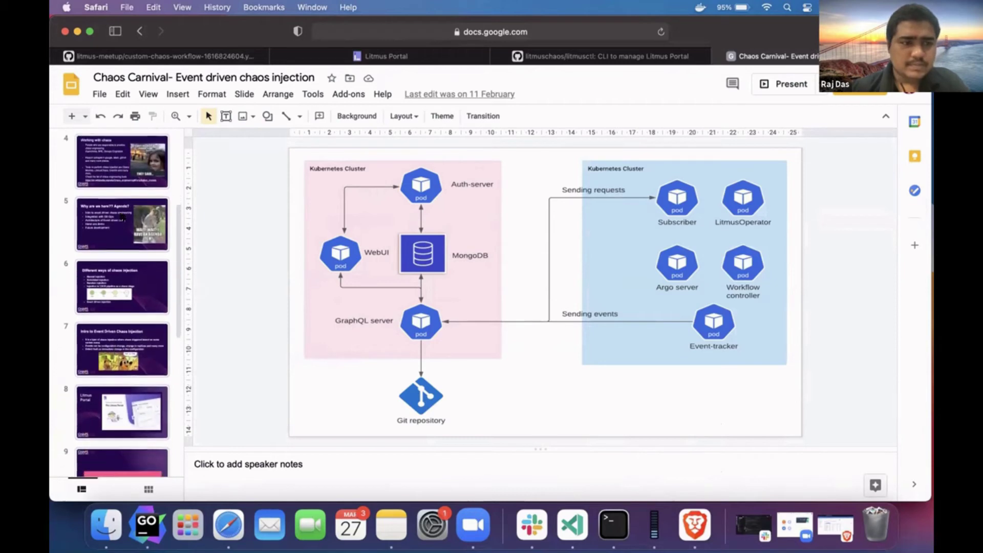
left_click(105, 321)
left_click(93, 272)
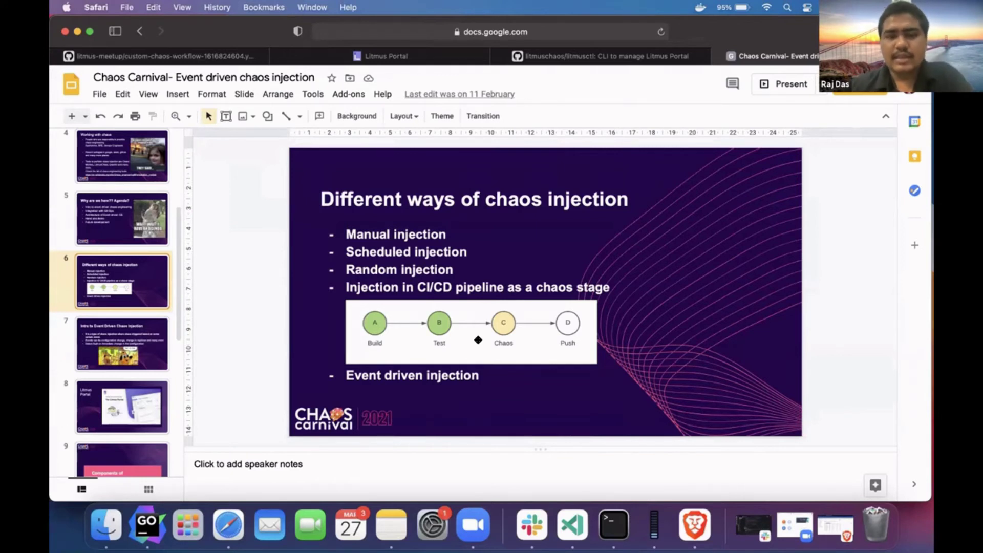
- Step to slide 7 and back, then jump to slide 9, 'Components of Litmus Portal'
key("Down")
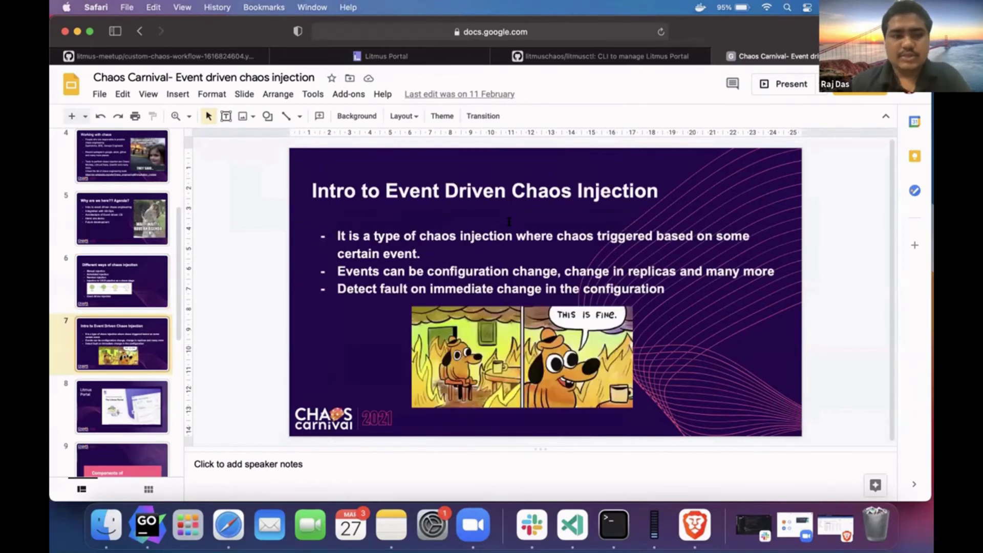
key("Up")
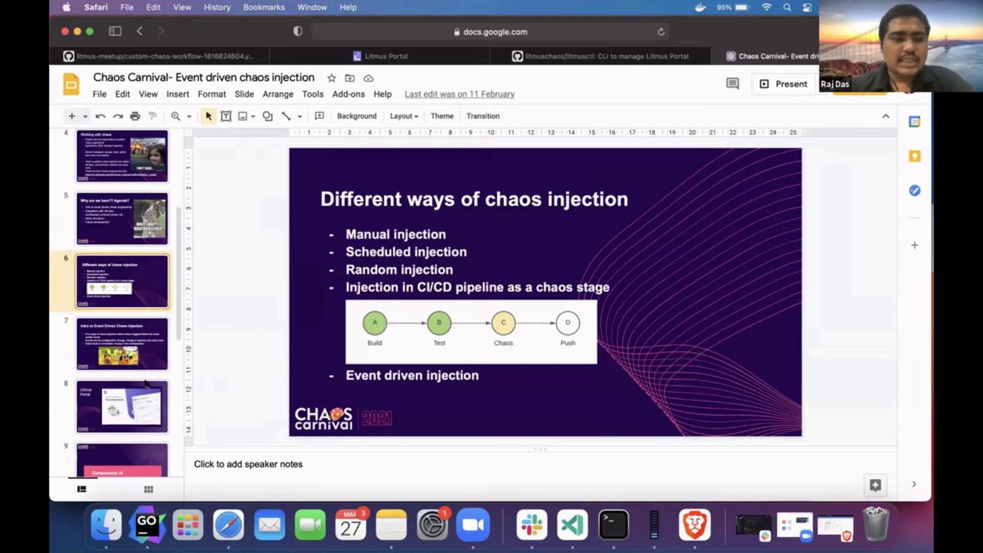
scroll(146, 383, "down", 5)
left_click(140, 352)
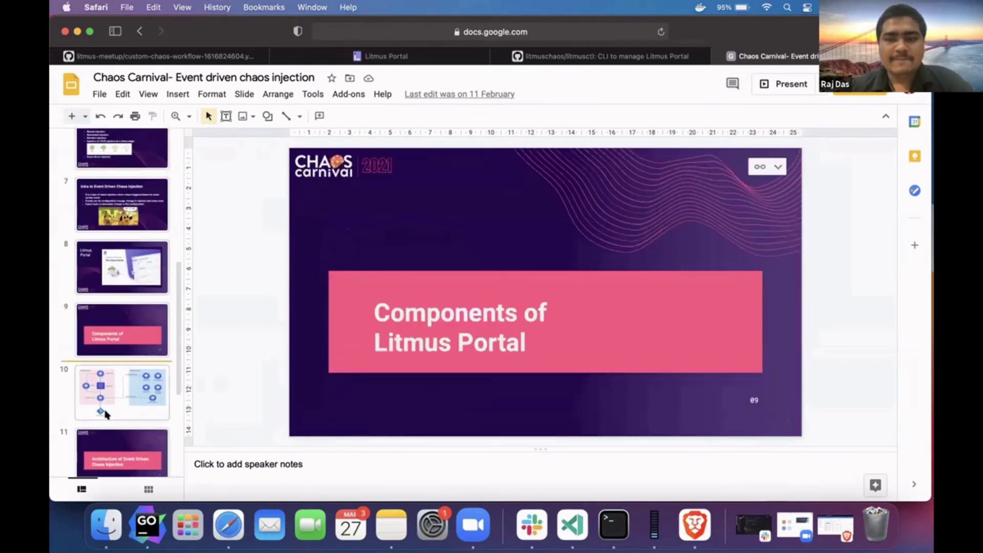
- Advance the deck from the slide 10 architecture diagram to the Red/Blue Cluster slide
left_click(105, 405)
scroll(102, 404, "down", 2)
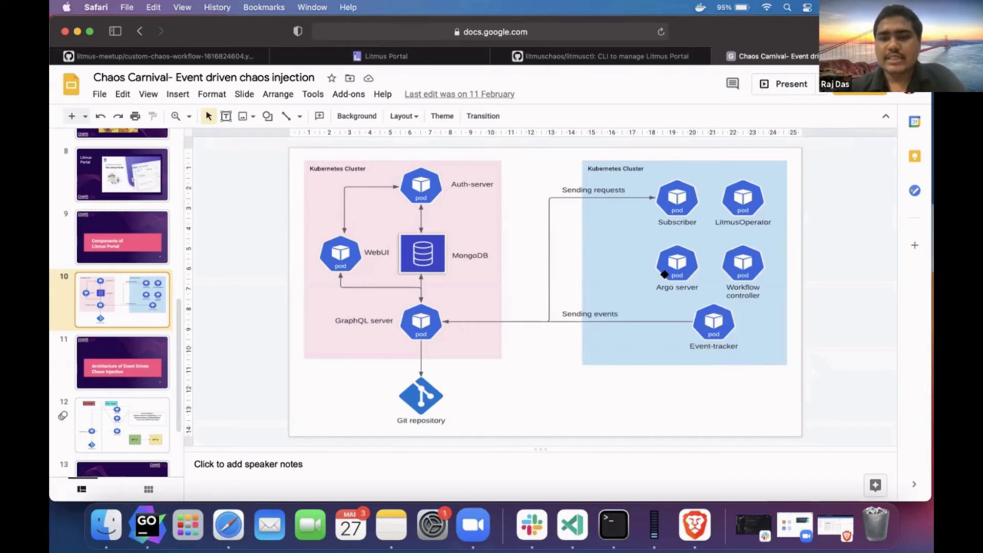
key("Down")
key("Down")
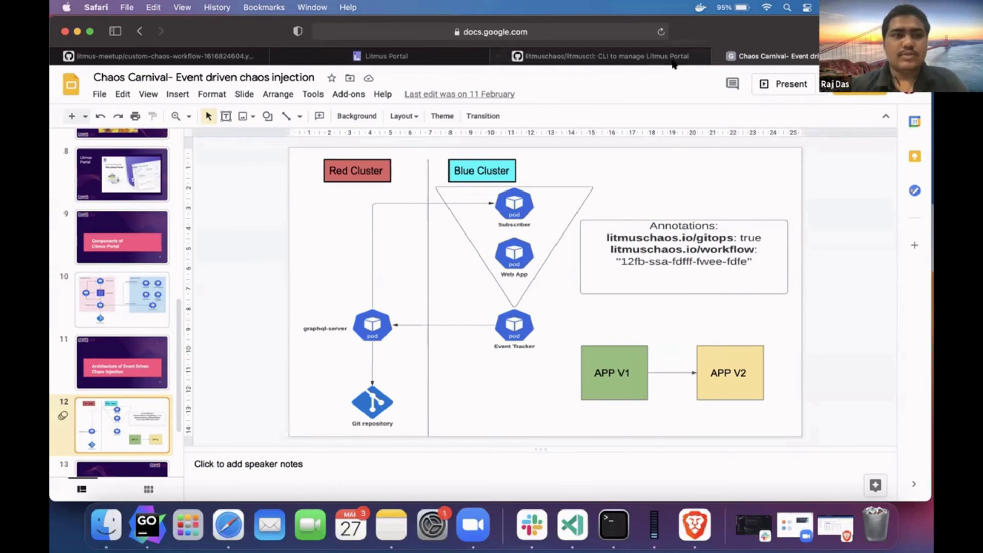
- Move from the litmusctl README through the Litmus Portal workflows back to the workflow YAML on GitHub
left_click(654, 57)
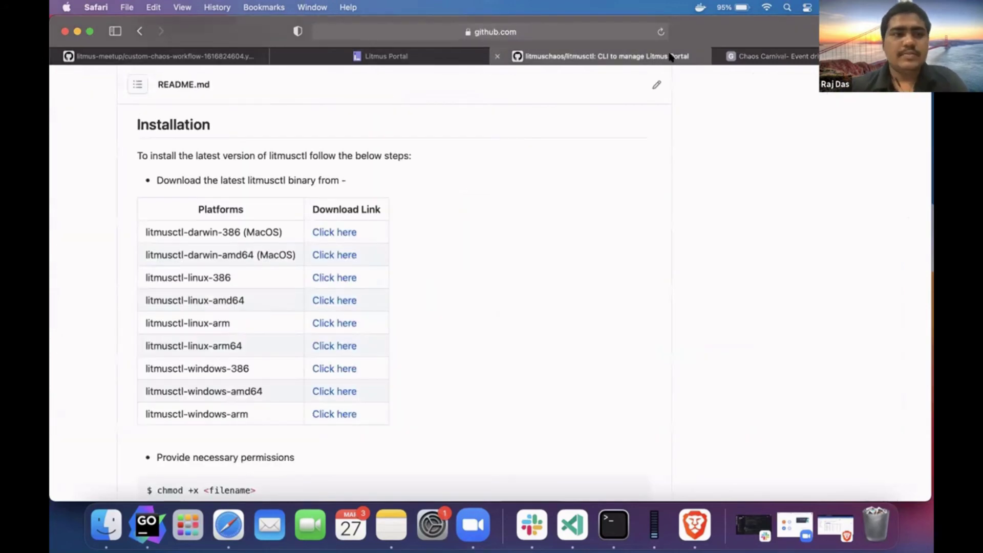
key("ctrl+shift+Tab")
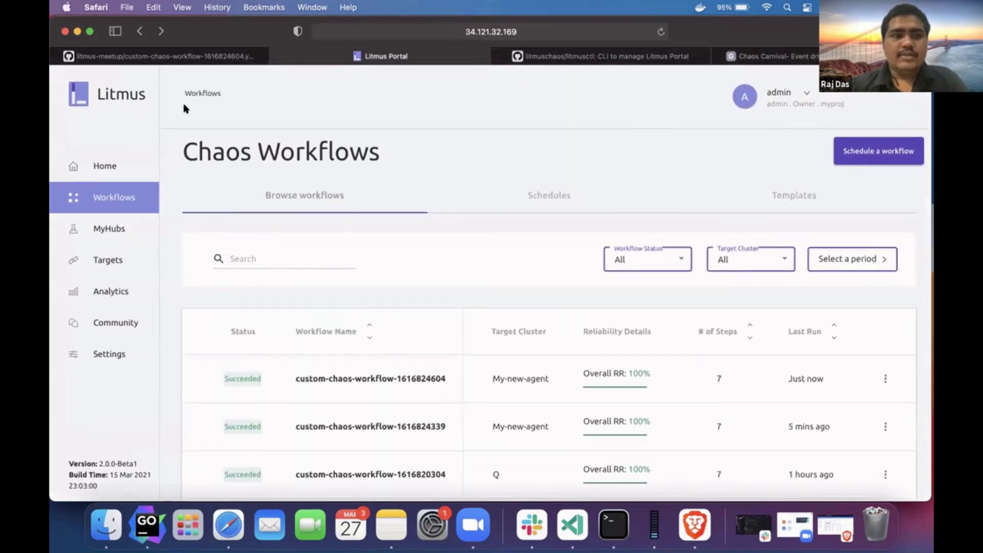
key("ctrl+shift+Tab")
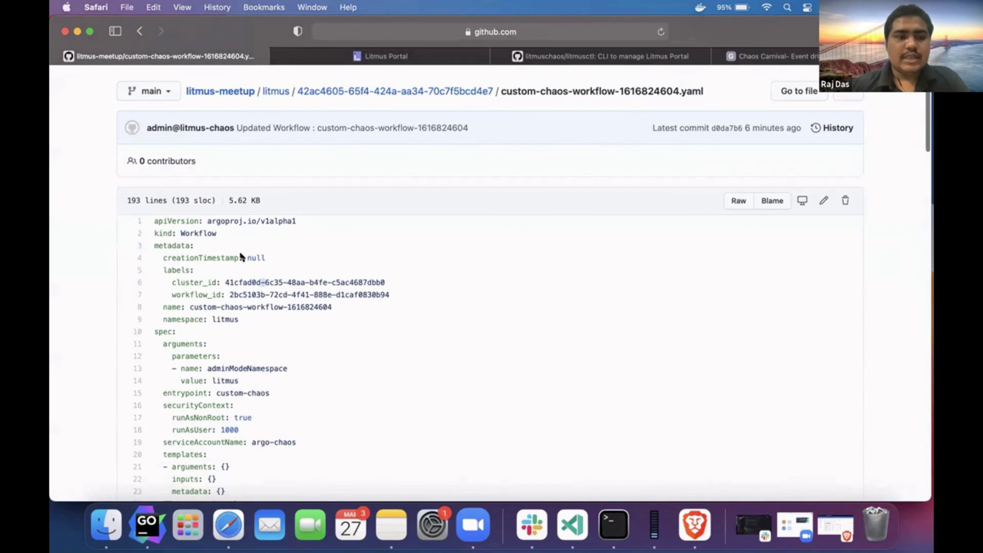
- Select the workflow_id value on line 7 of custom-chaos-workflow-1616824604.yaml, then switch to Terminal
left_click_drag(231, 294, 361, 293)
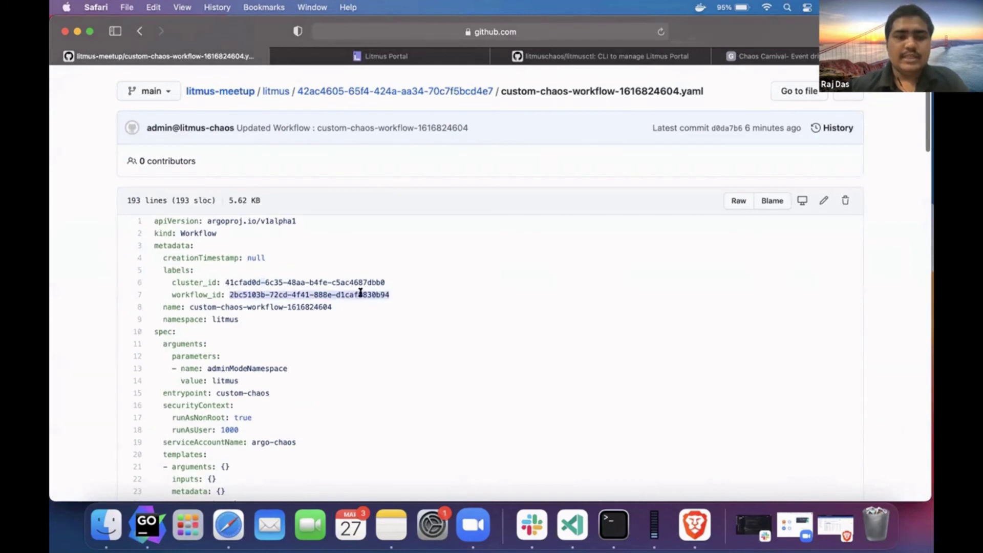
left_click(350, 293)
double_click(231, 294)
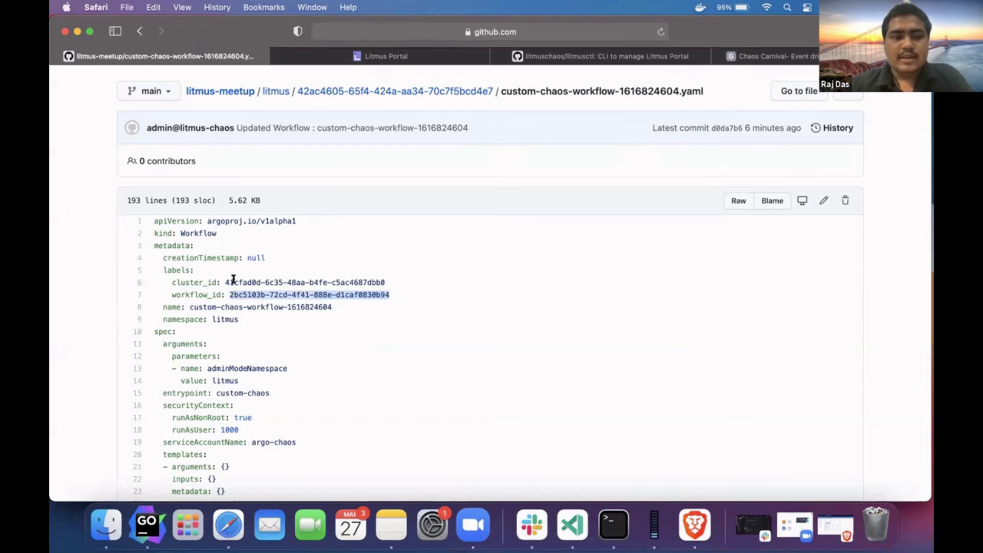
left_click_drag(231, 293, 350, 289)
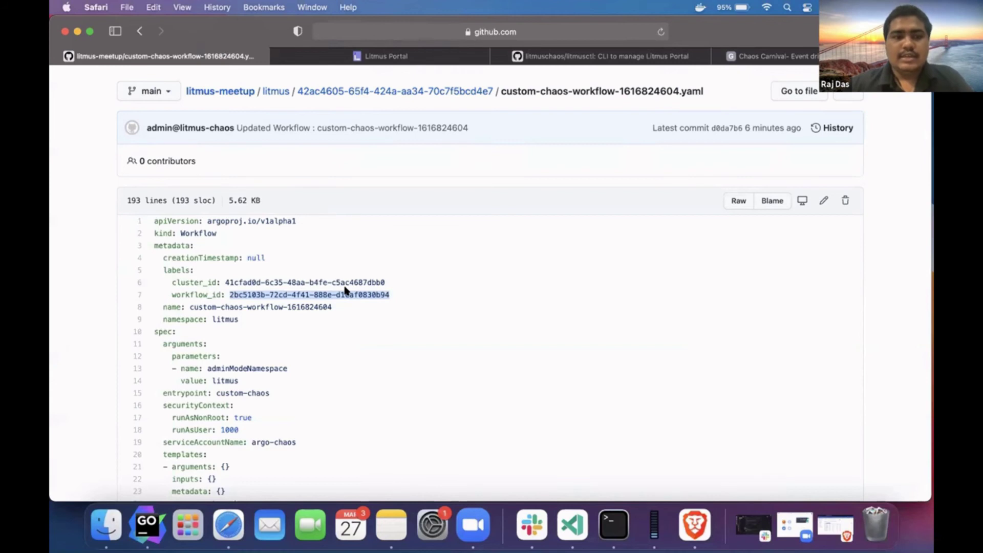
key("super+Tab")
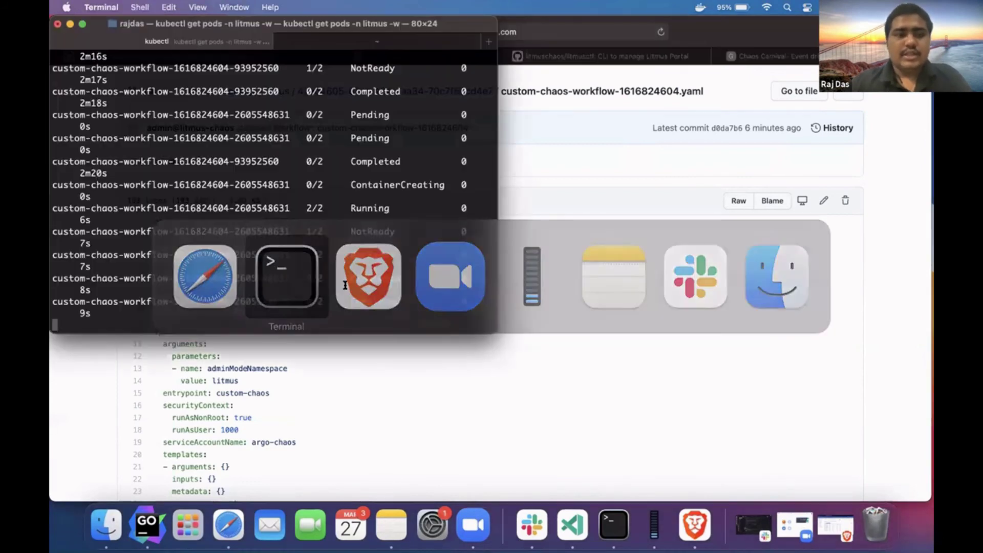
- Cancel the pending litmusctl agent registration and clear the terminal
scroll(344, 285, "up", 15)
scroll(344, 285, "down", 3)
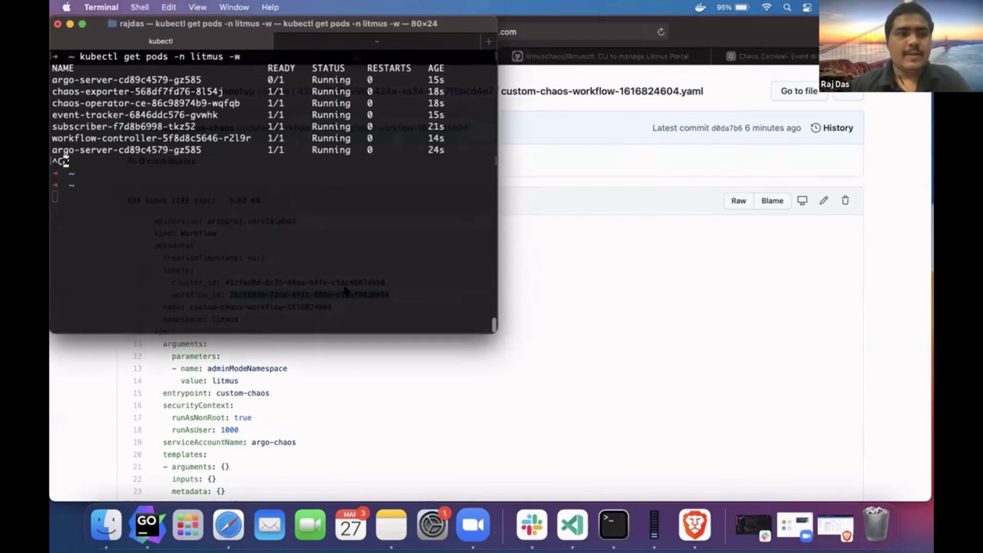
scroll(337, 244, "down", 15)
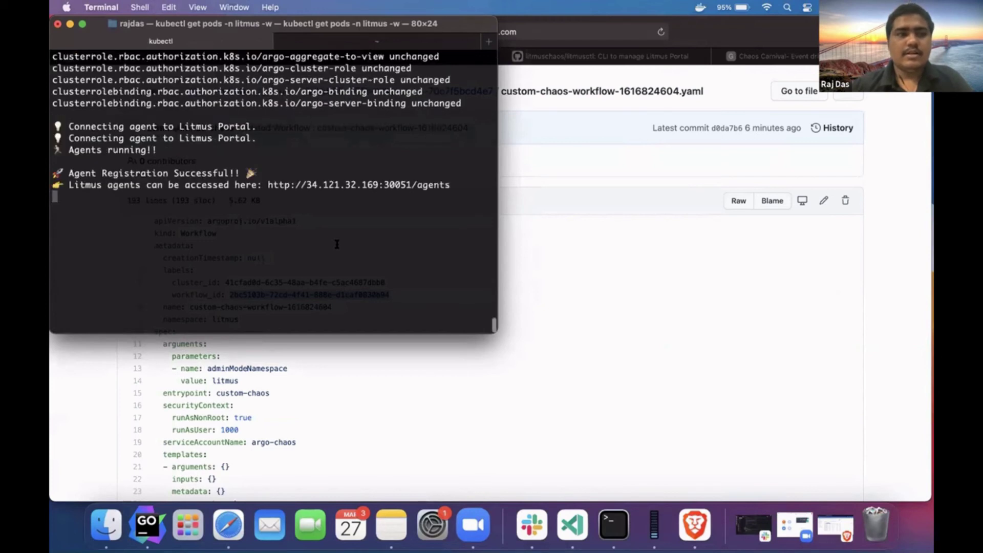
key("ctrl+l")
key("ctrl+l")
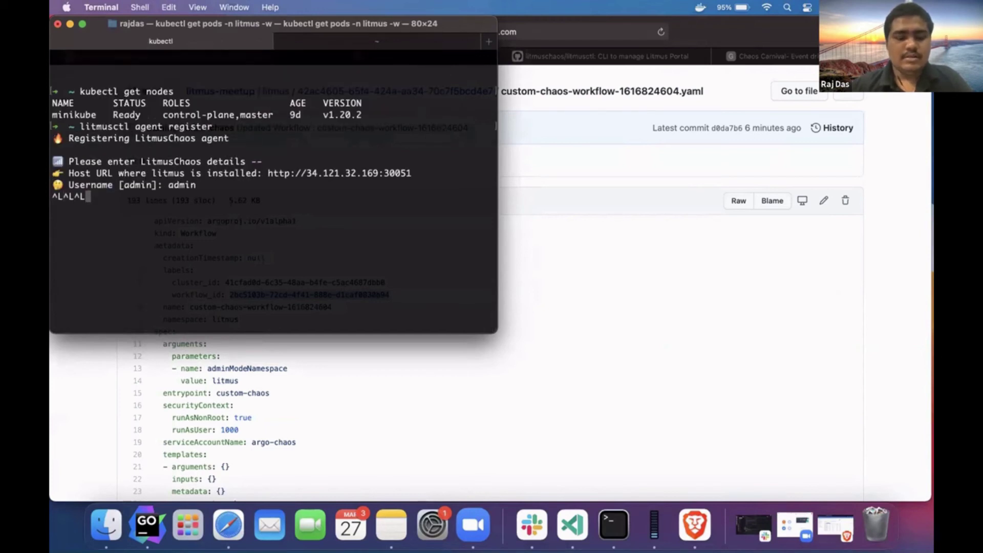
key("ctrl+c")
key("ctrl+l")
type("ls")
key("Return")
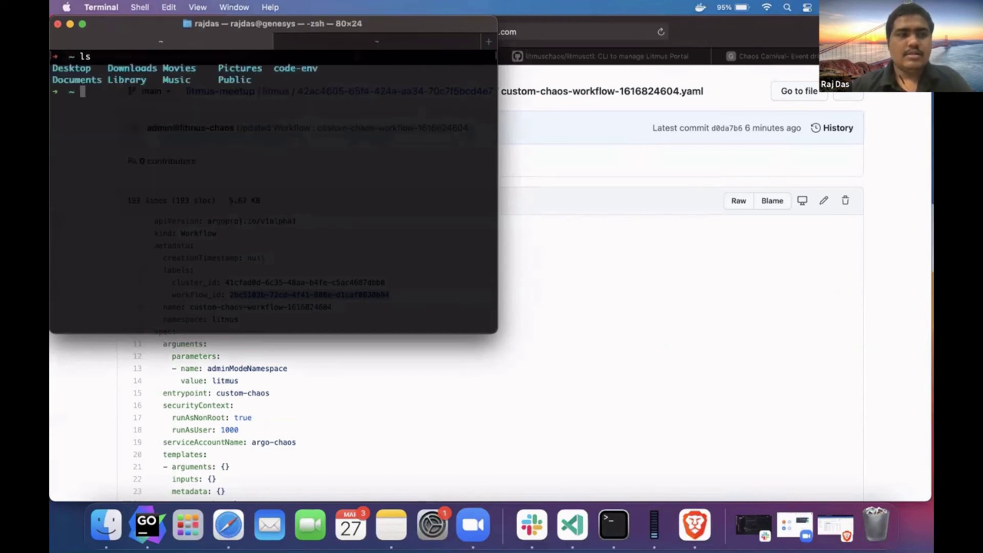
key("ctrl+l")
- List pods and annotate deploy/mynginx with litmuschaos.io/gitops=true, enlarging the terminal
type("k")
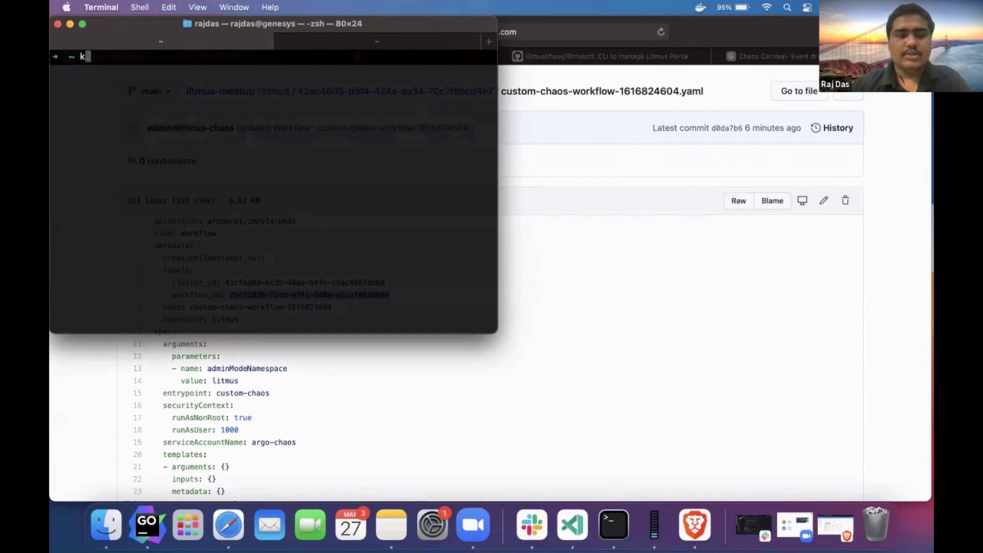
type("ubectl get pods")
key("Return")
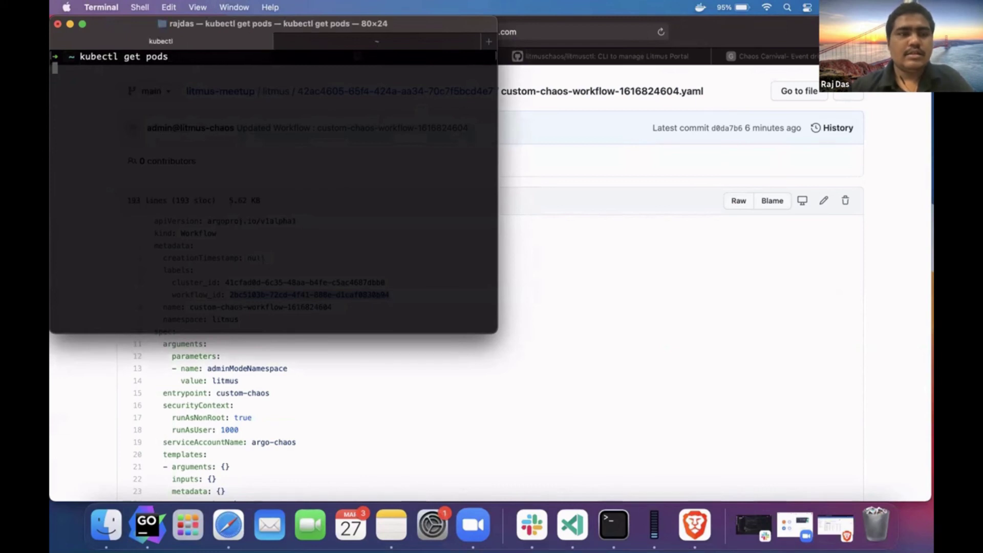
type("kubectl ann")
key("Right")
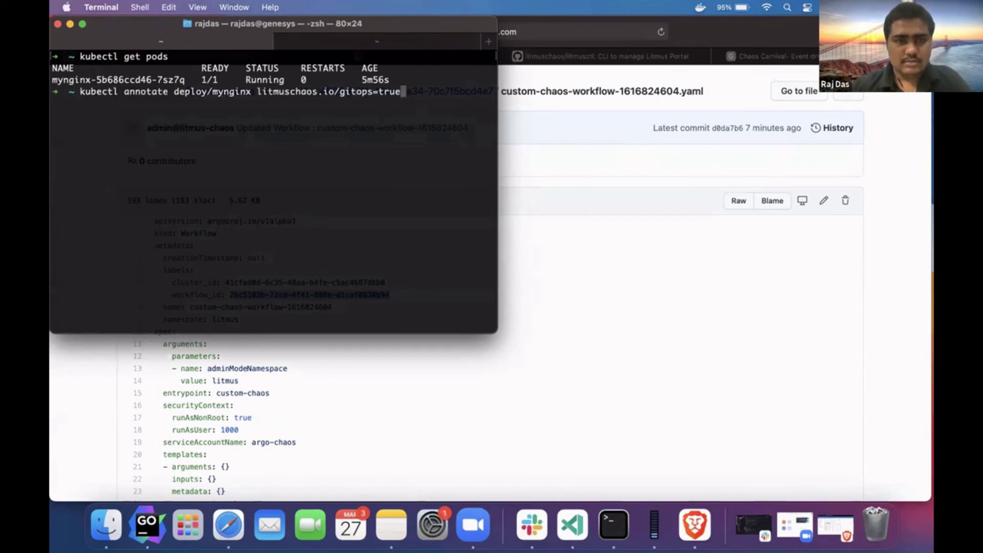
key("Return")
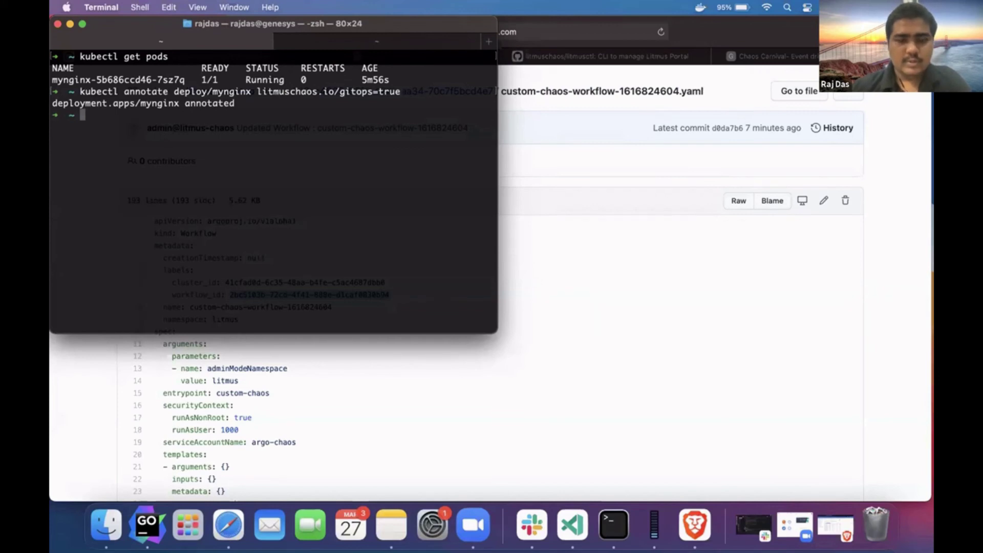
double_click(308, 27)
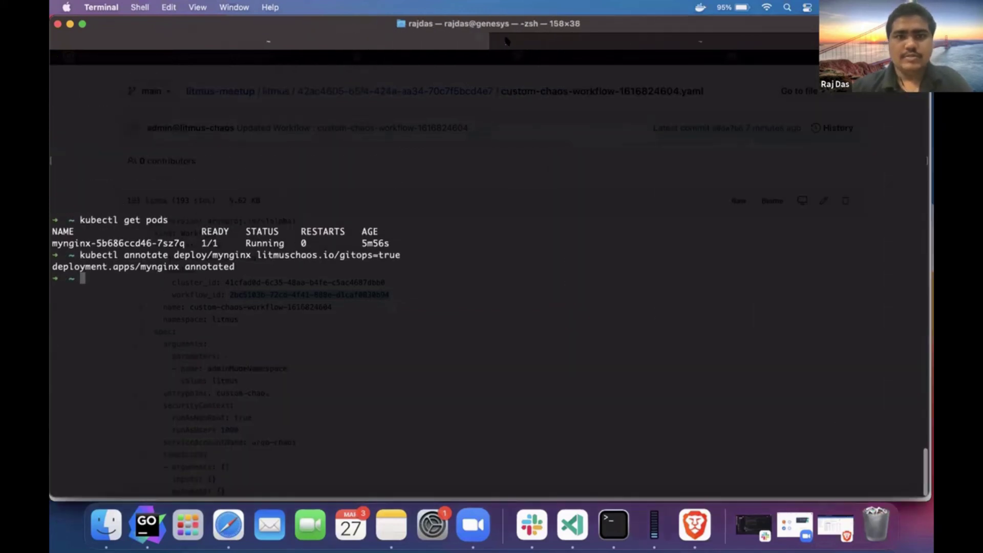
key("ctrl+l")
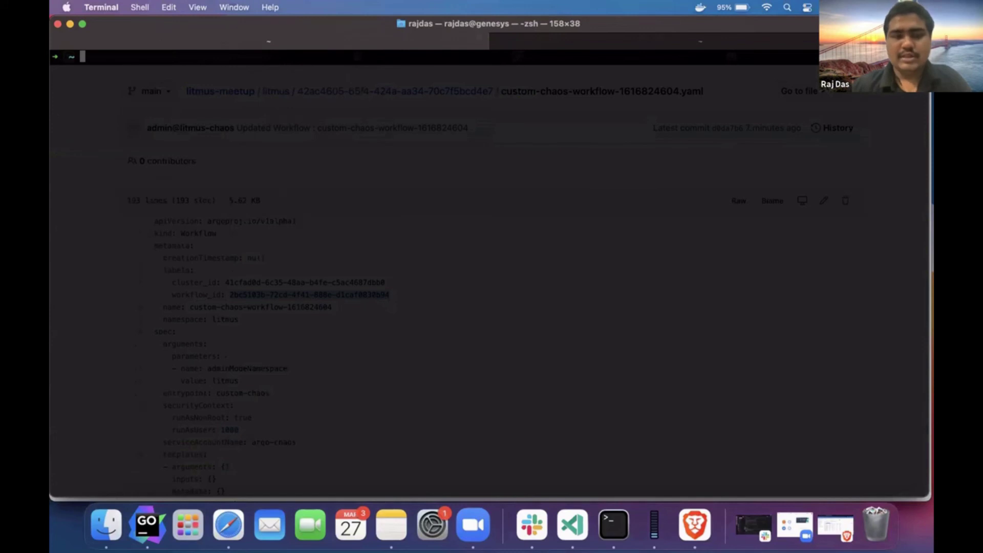
key("super+plus")
key("ctrl+l")
type("kubectl an")
key("Right")
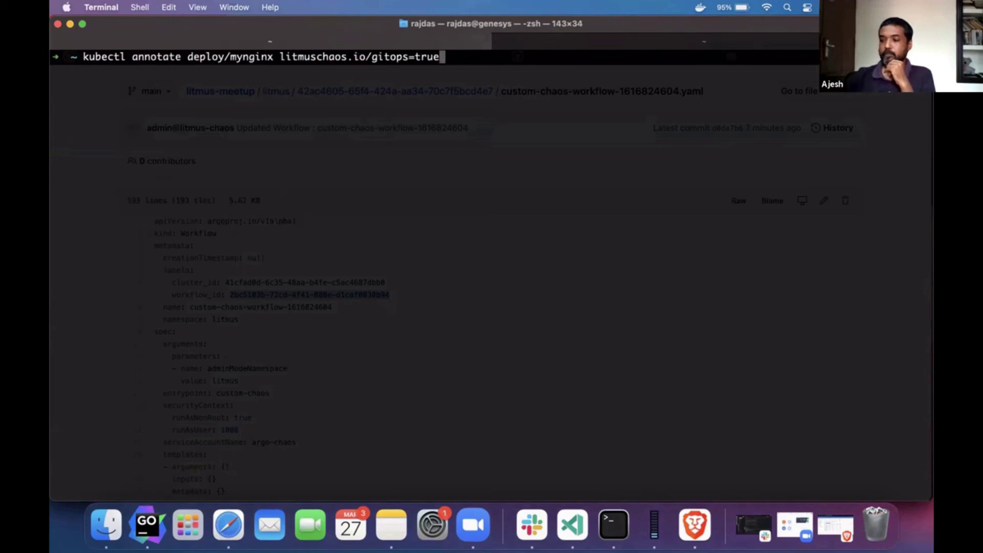
key("Return")
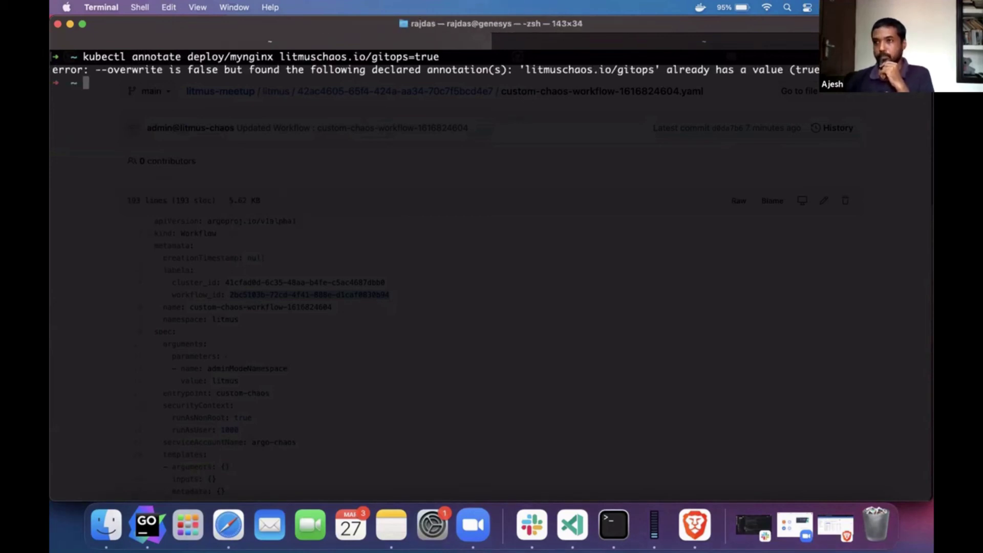
- Recall the earlier litmuschaos.io/workflow annotate command and erase its old workflow ID
type("kubectl an")
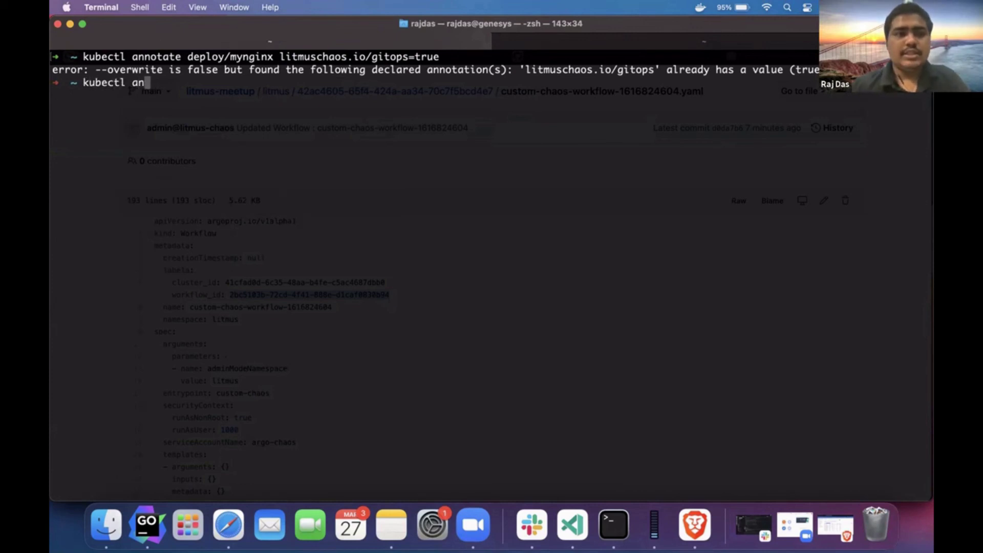
key("Up")
key("Up")
key("BackSpace")
key("BackSpace")
key("BackSpace")
key("BackSpace")
key("BackSpace")
key("BackSpace")
key("BackSpace")
key("BackSpace")
key("BackSpace")
key("BackSpace")
key("BackSpace")
key("BackSpace")
key("BackSpace")
key("BackSpace")
key("BackSpace")
key("BackSpace")
key("BackSpace")
key("BackSpace")
key("BackSpace")
key("BackSpace")
key("BackSpace")
key("BackSpace")
key("BackSpace")
key("BackSpace")
key("BackSpace")
key("BackSpace")
key("BackSpace")
key("BackSpace")
key("BackSpace")
key("BackSpace")
key("BackSpace")
key("BackSpace")
key("BackSpace")
key("BackSpace")
key("BackSpace")
key("BackSpace")
key("BackSpace")
key("BackSpace")
key("BackSpace")
key("BackSpace")
key("BackSpace")
key("BackSpace")
key("BackSpace")
key("BackSpace")
key("BackSpace")
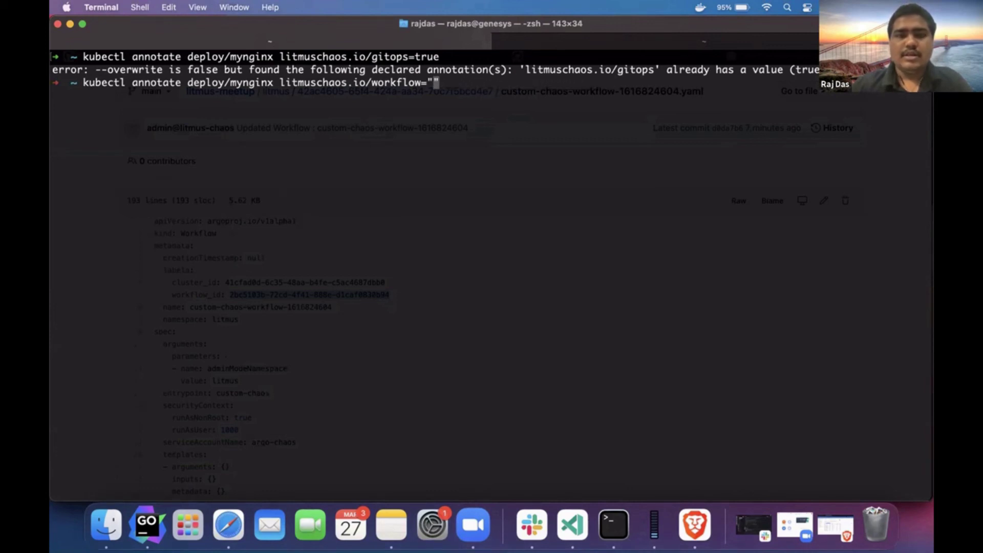
- Reload the repository folder, reopen custom-chaos-workflow-1616824604.yaml, and select its line 7 workflow_id
key("super+Tab")
scroll(291, 225, "up", 2)
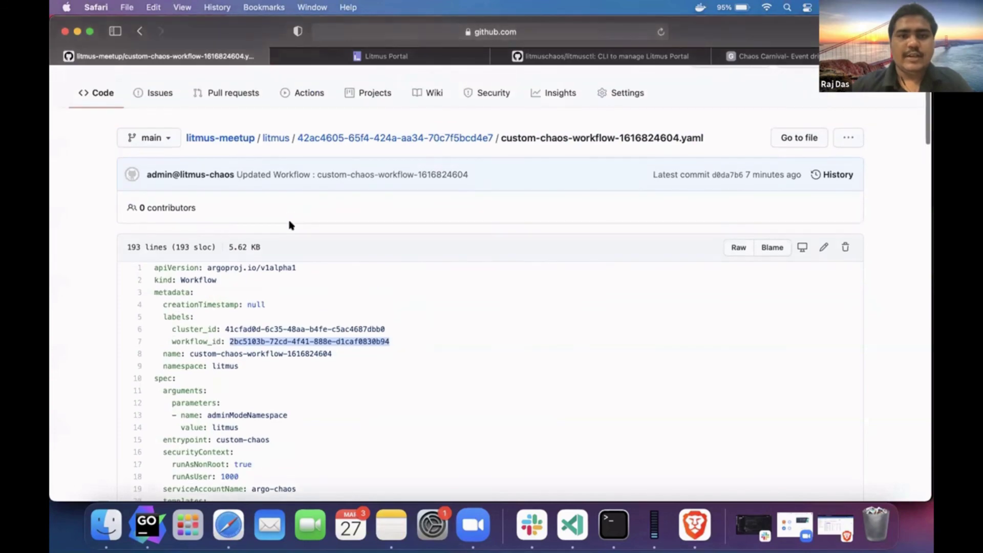
left_click(409, 137)
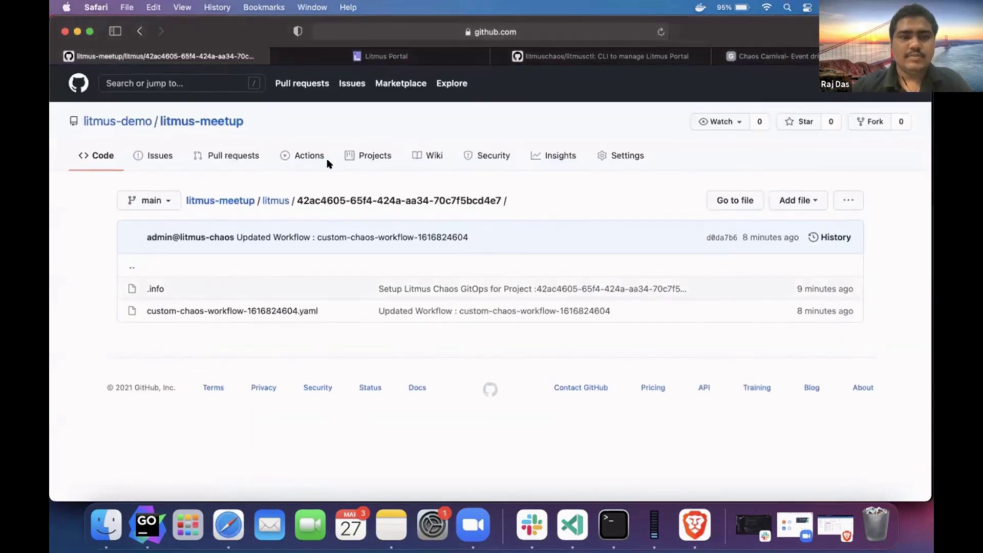
left_click(376, 31)
key("Return")
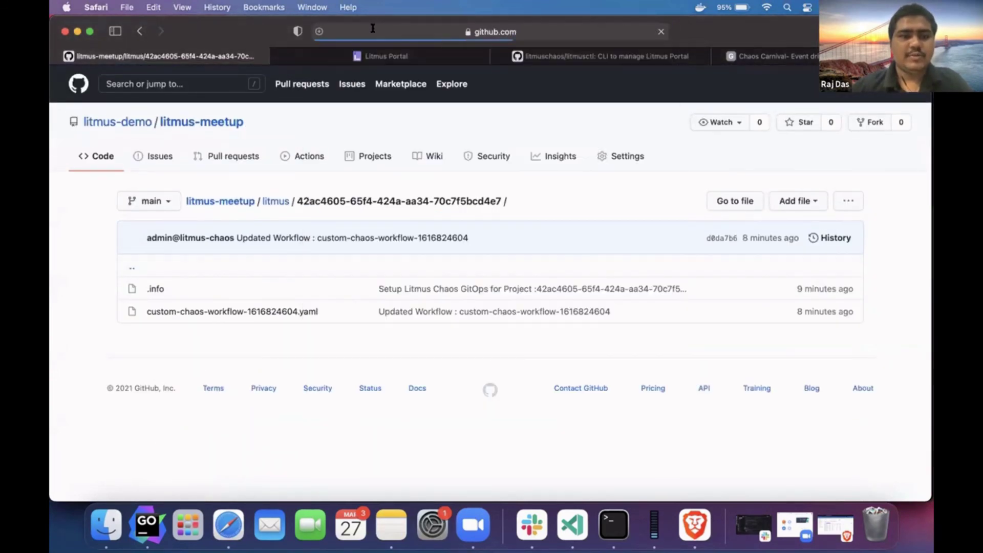
left_click(277, 311)
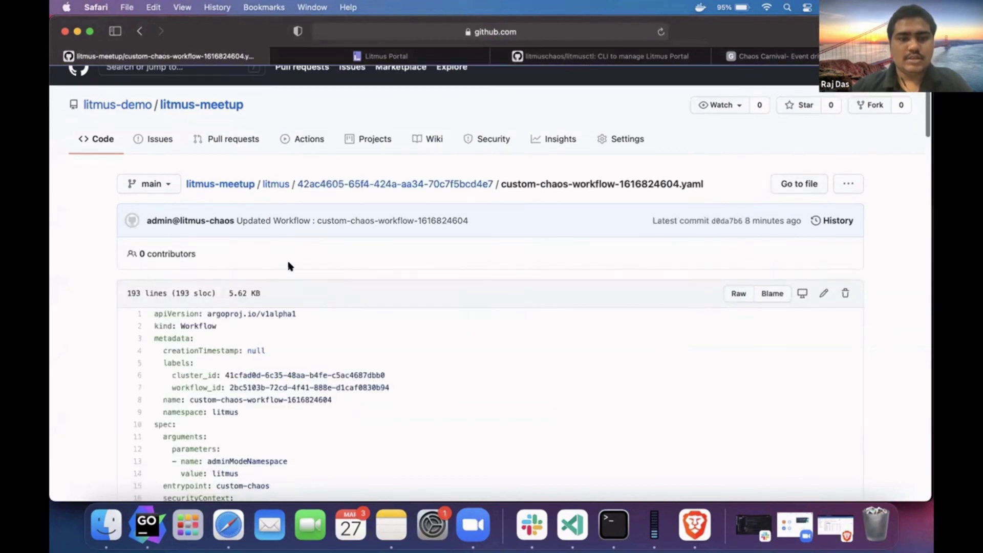
scroll(288, 263, "down", 2)
scroll(301, 279, "down", 2)
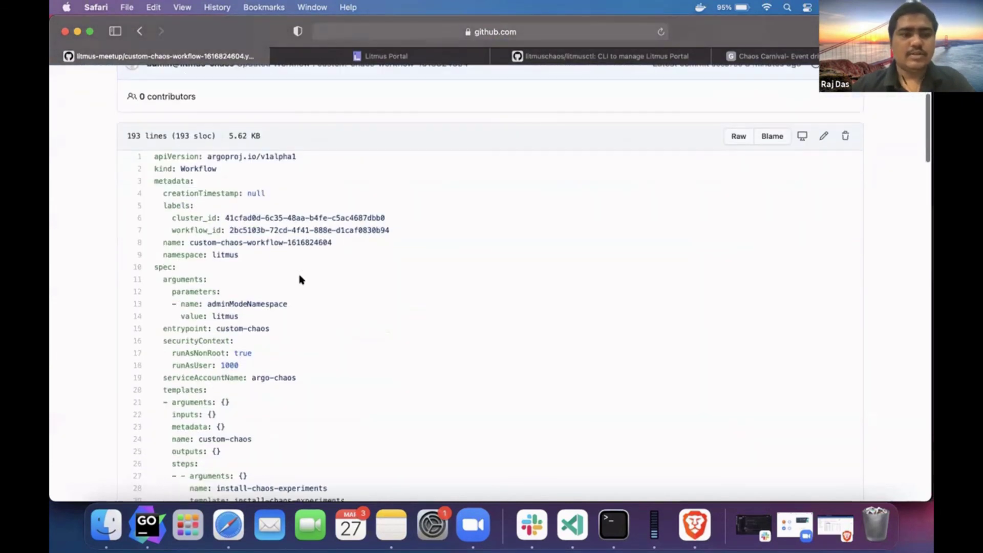
scroll(241, 225, "down", 1)
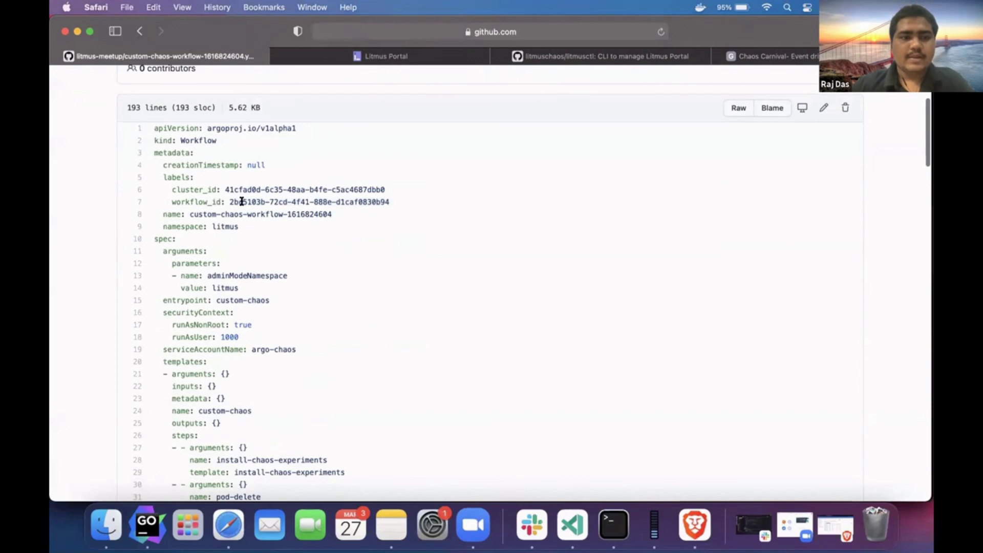
left_click_drag(230, 201, 389, 201)
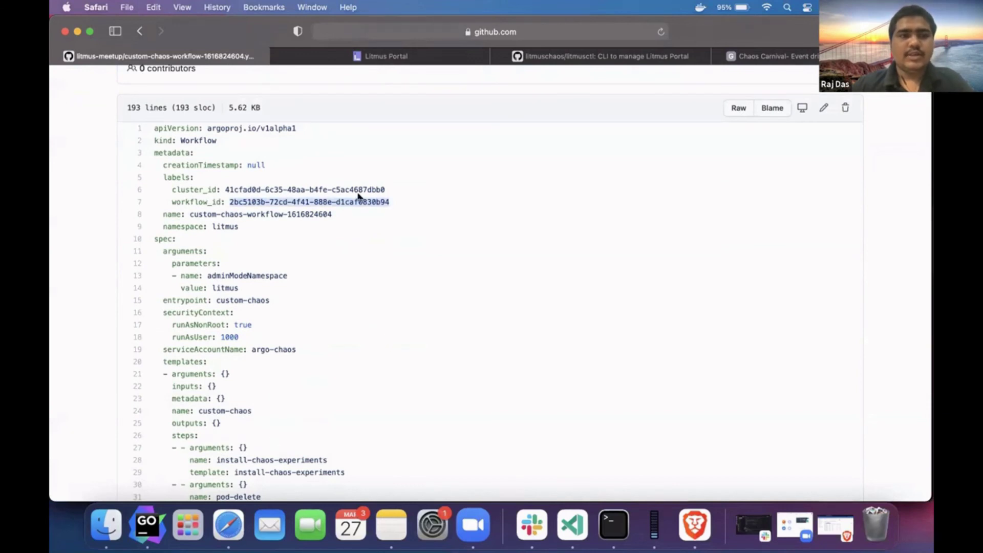
key("super+Tab")
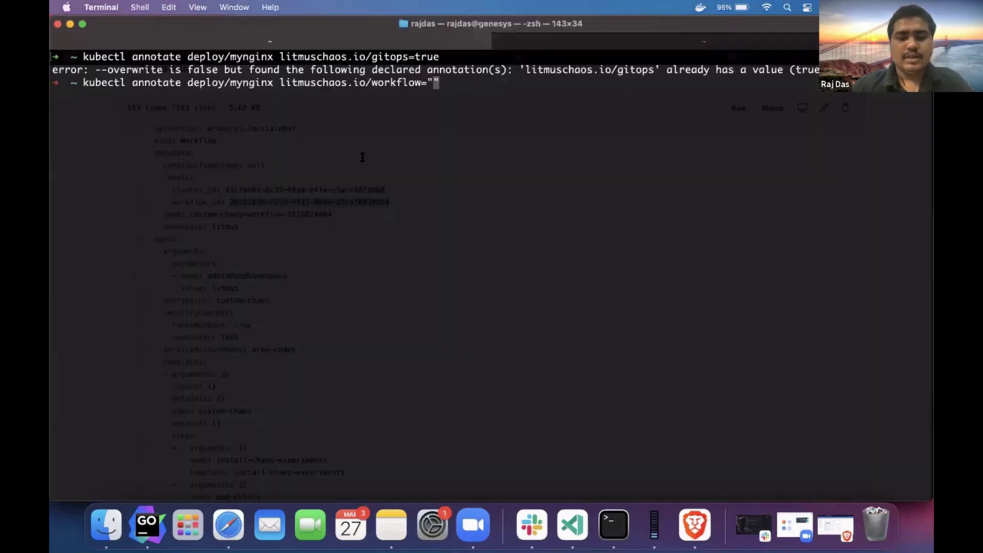
- Apply the pasted workflow ID annotation to mynginx and watch litmus-namespace pods to find event-tracker
key("super+v")
key("Return")
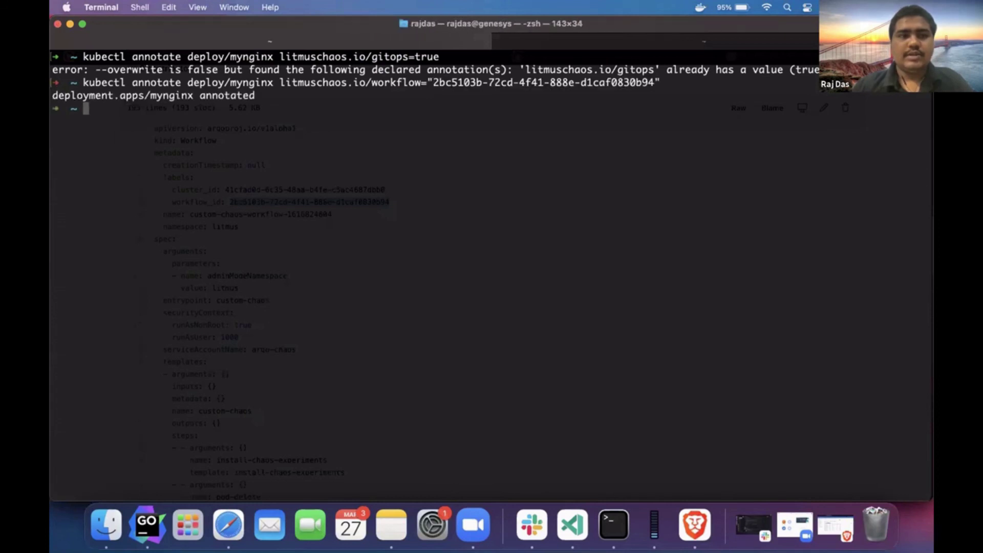
type("kubectl")
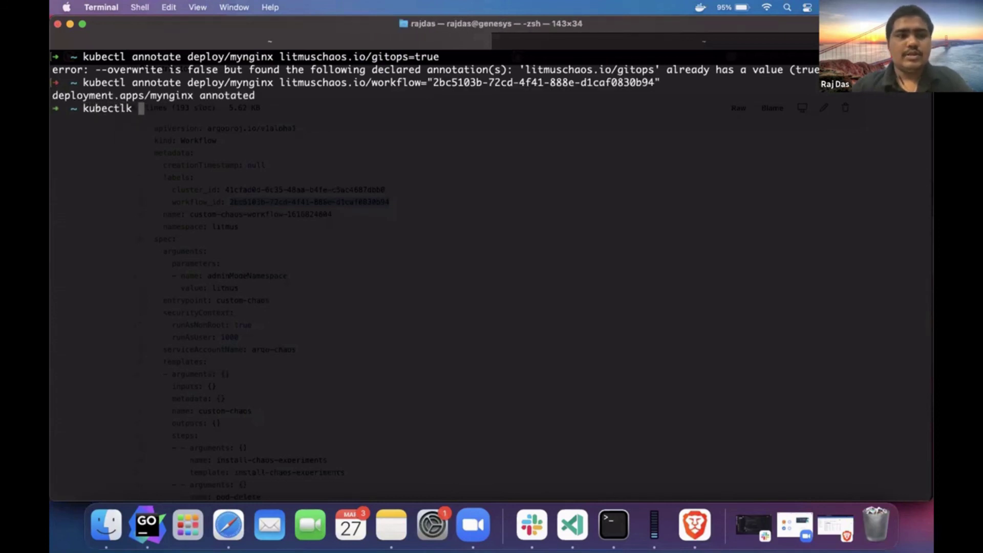
type(" get pods -")
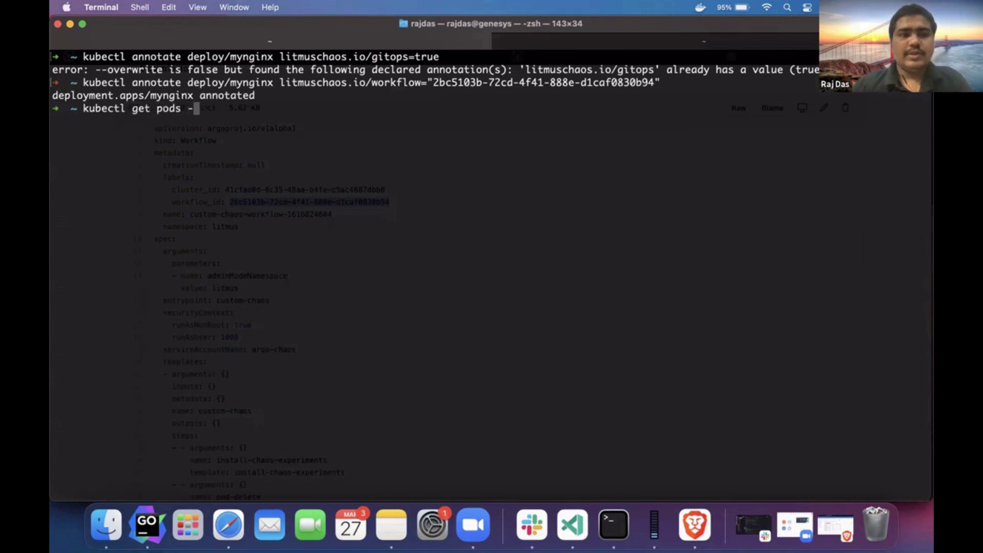
type("n litmus ")
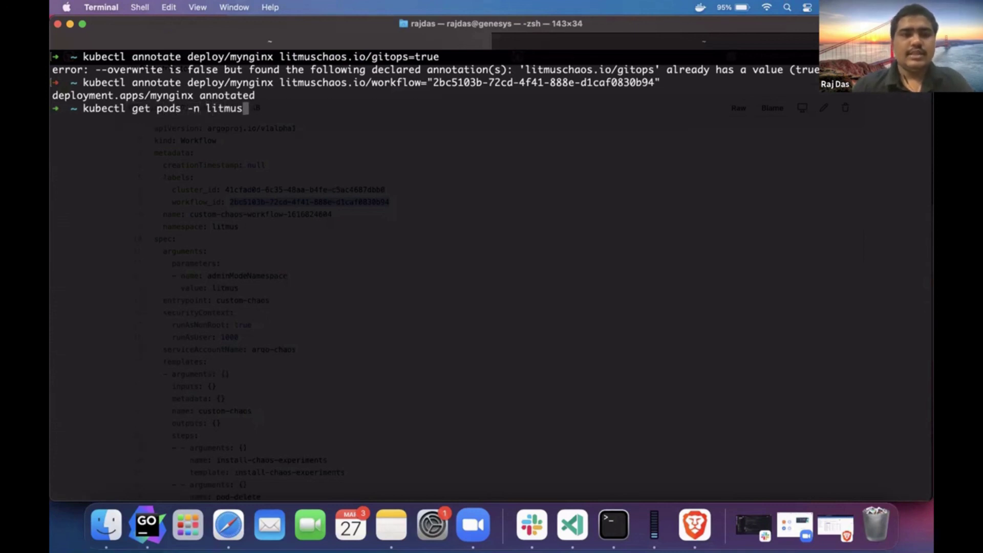
type("-w")
key("Return")
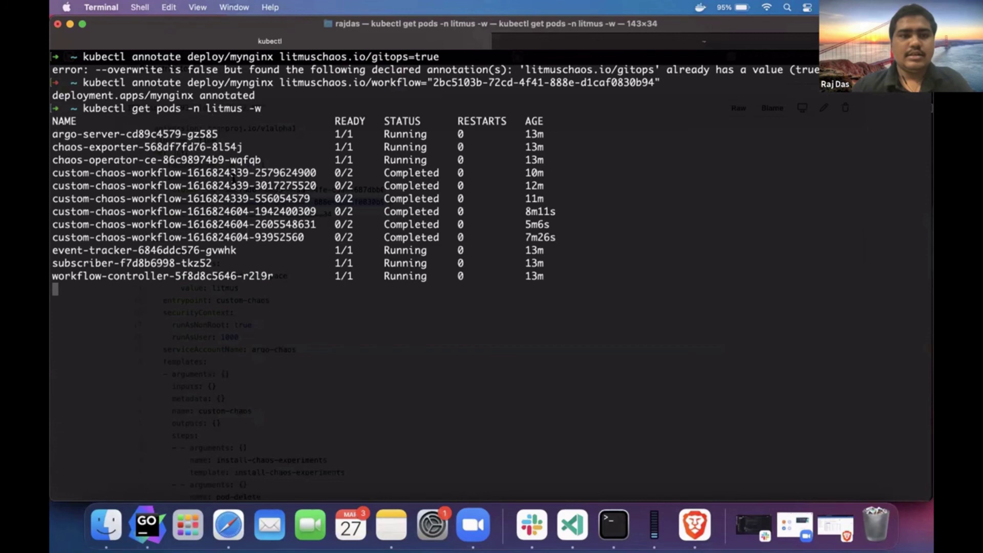
double_click(122, 251)
triple_click(121, 251)
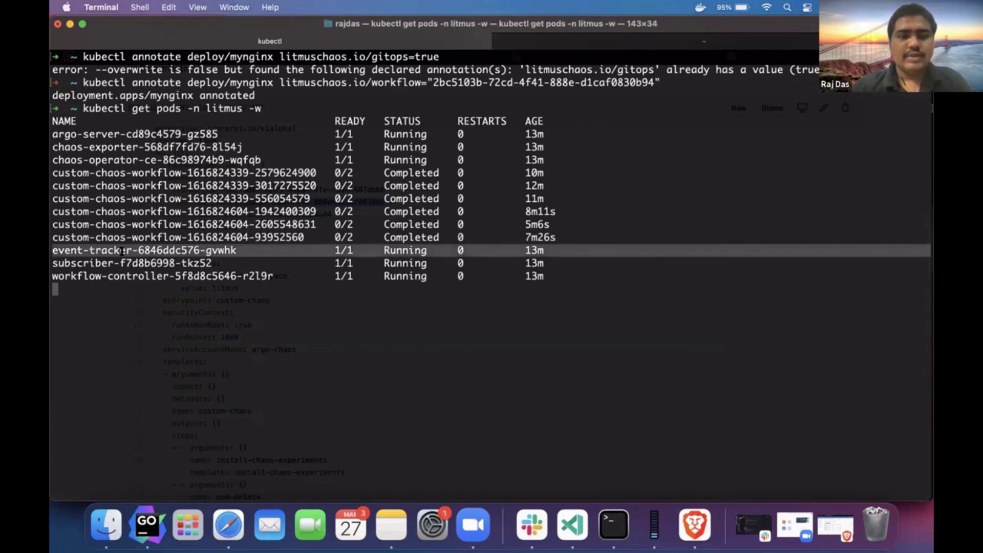
key("ctrl+c")
- Follow the event-tracker pod's logs with kubectl logs -f -n litmus
type("ubectl logs -f")
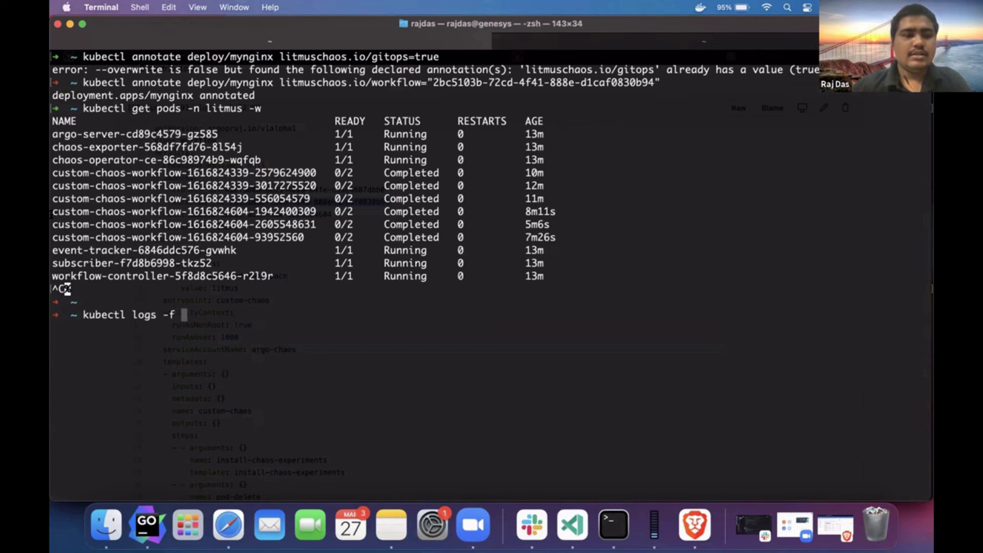
left_click_drag(53, 250, 214, 250)
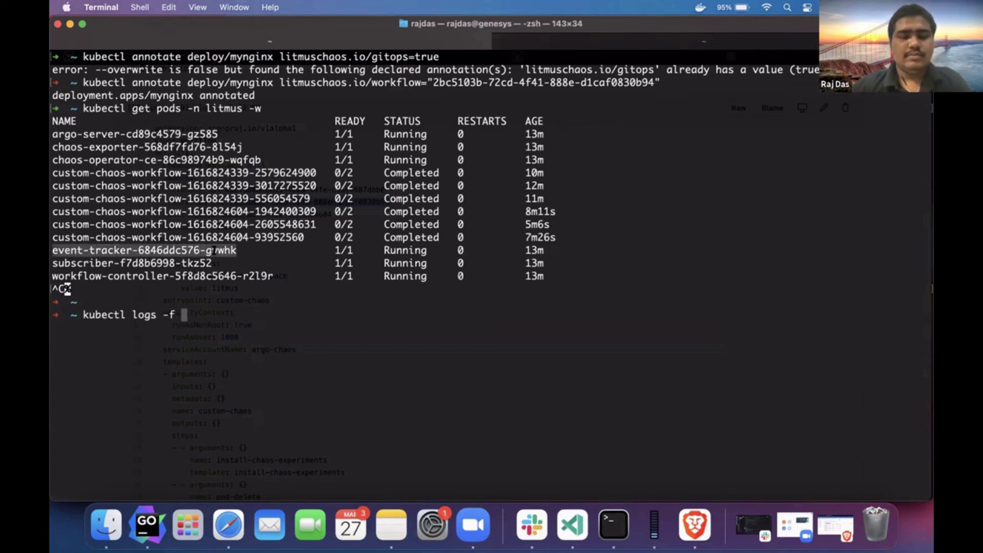
key("super+v")
type("-n litmus")
key("Return")
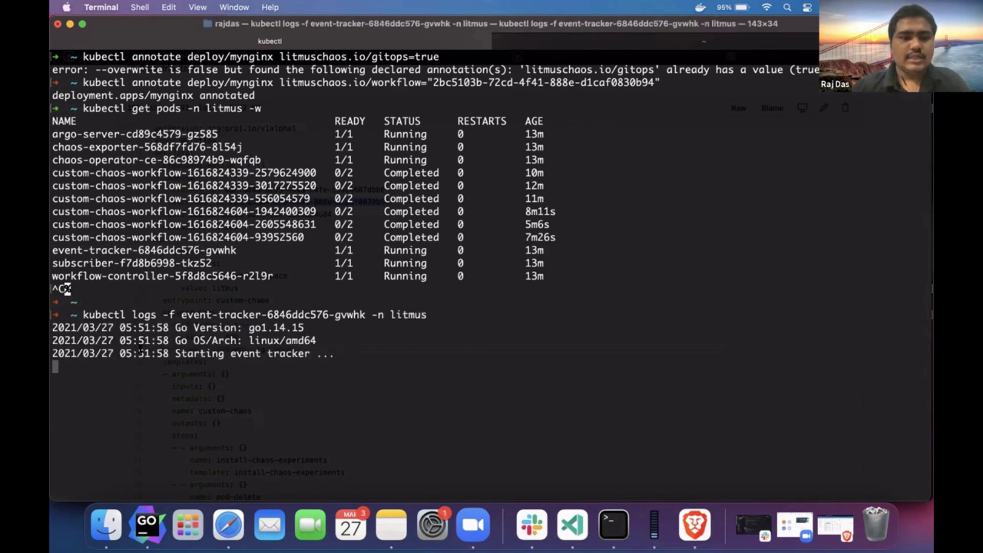
key("super+t")
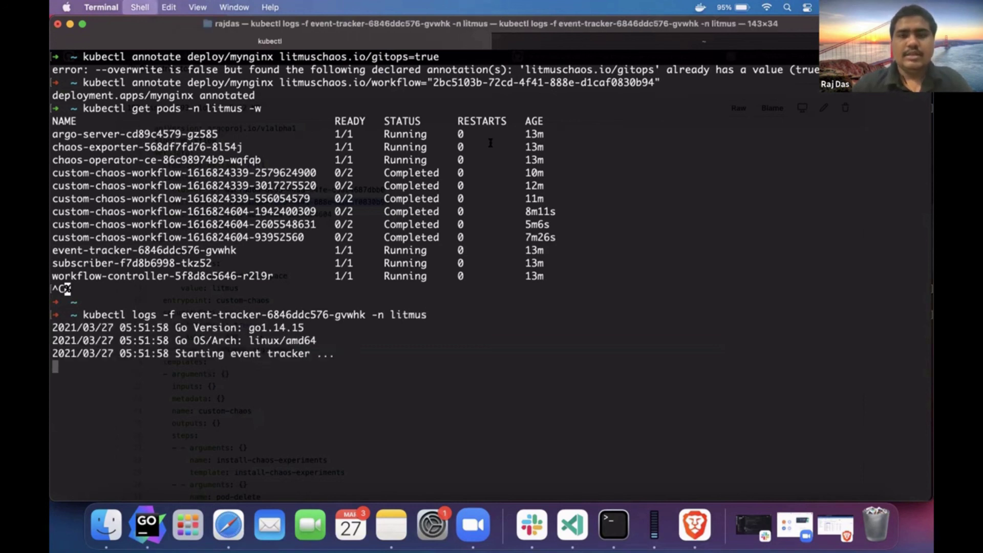
- List deployments and open mynginx with kubectl edit deploy mynginx
type("kubect")
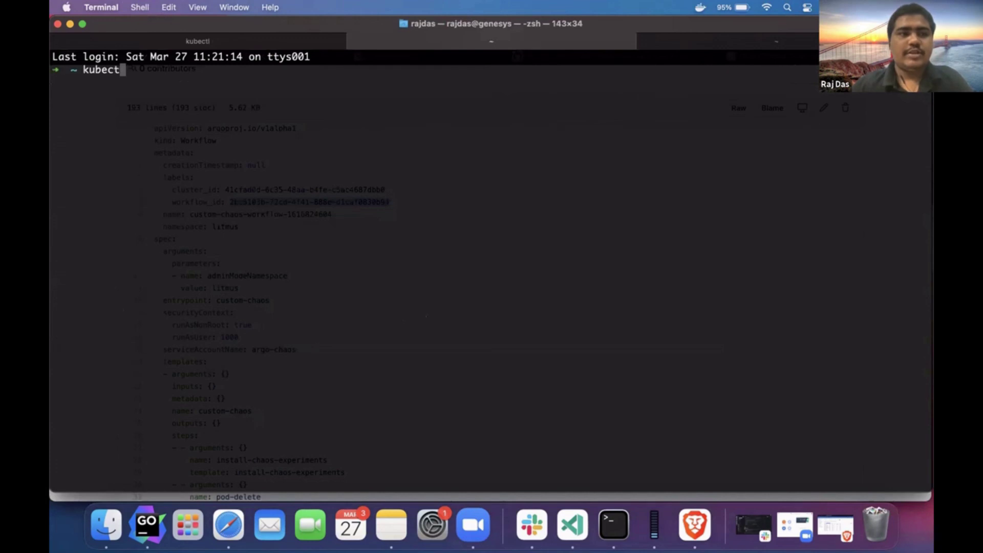
type("l get pods -")
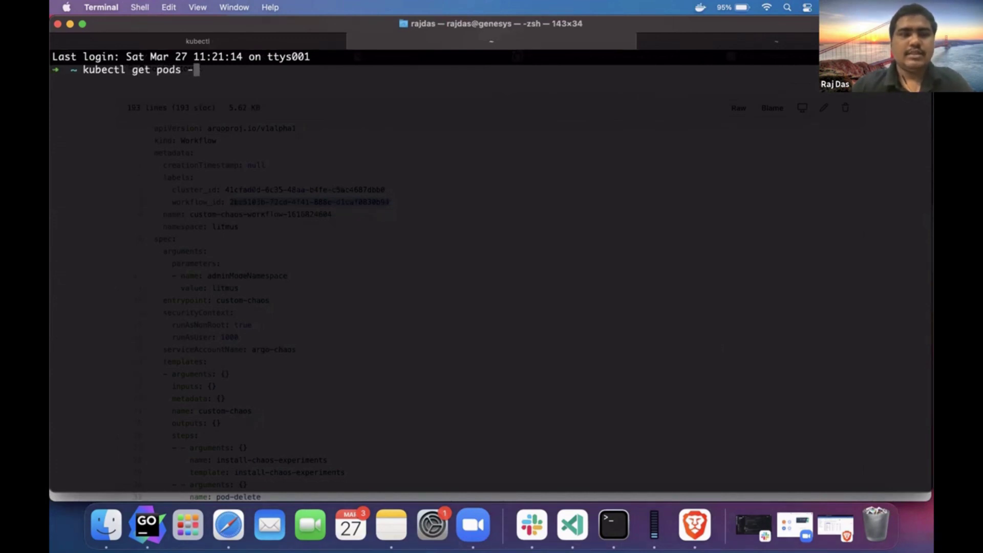
key("BackSpace")
key("BackSpace")
key("BackSpace")
key("BackSpace")
key("BackSpace")
key("BackSpace")
type("de")
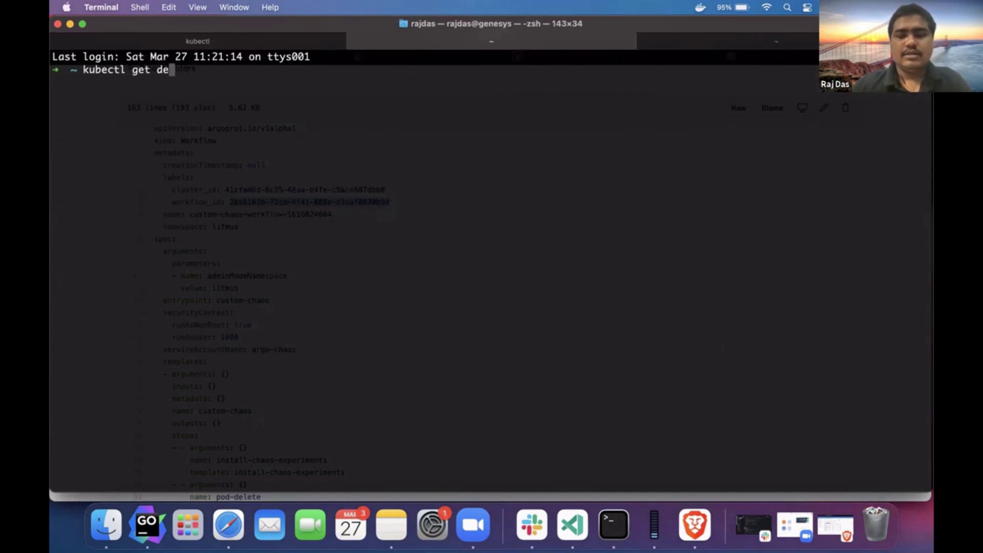
type("ploy")
key("Return")
type("kubectl edi")
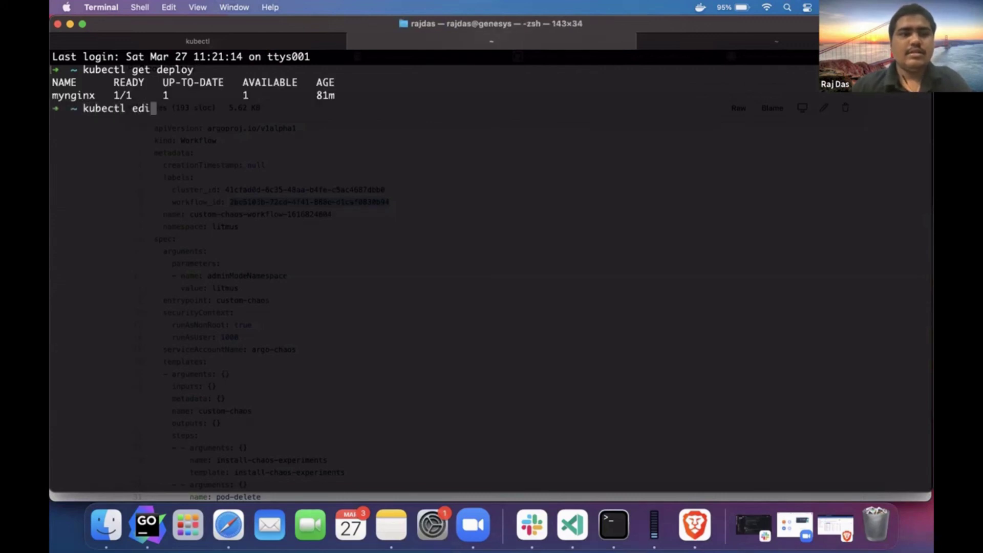
type("t deploy my")
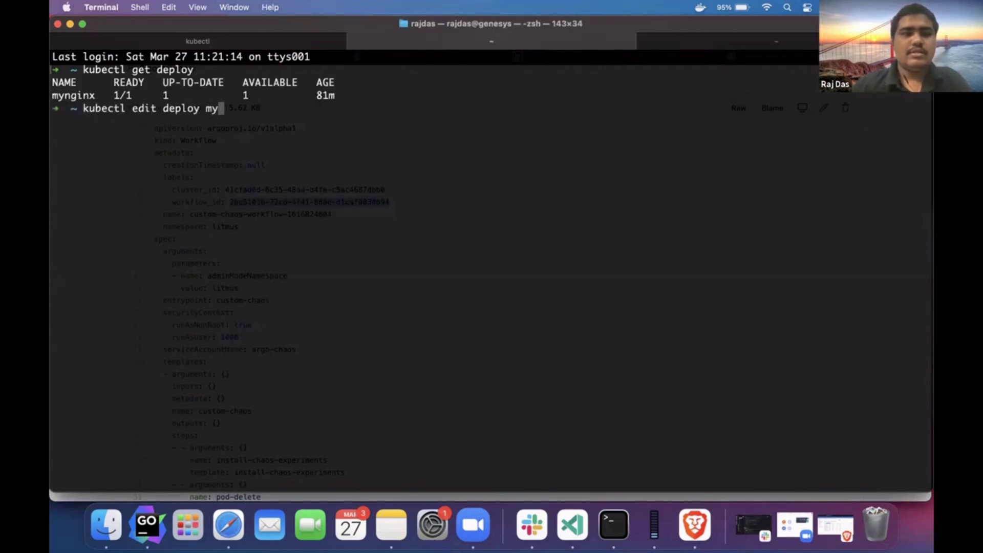
type("nginx")
key("Return")
- Append :1.19 to the nginx image in vi, save with :wq, and return to the event-tracker logs
scroll(414, 231, "down", 15)
scroll(414, 229, "down", 1)
scroll(414, 211, "up", 5)
scroll(415, 211, "down", 1)
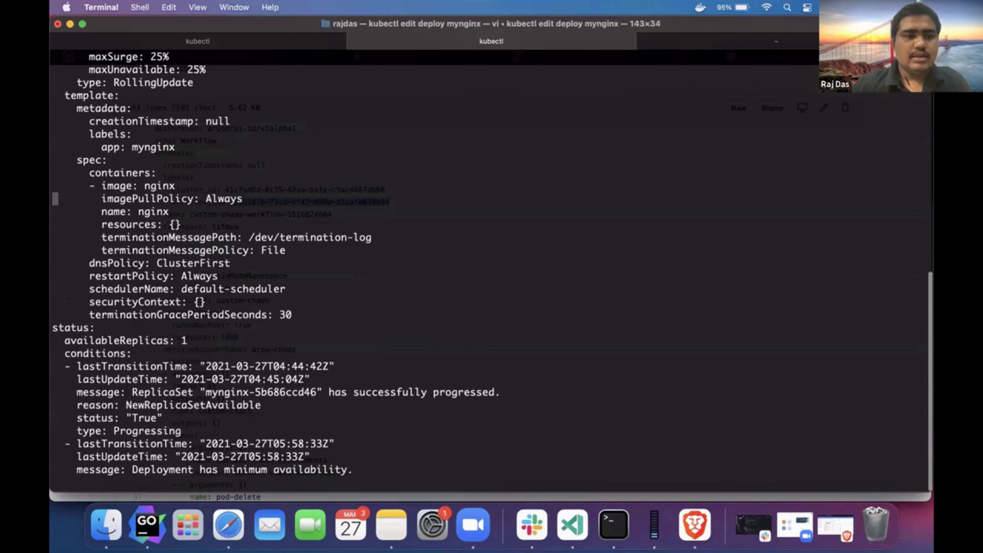
key("Down")
key("Down")
key("Right")
key("Right")
key("Up")
key("Right")
type("/image")
key("Return")
key("n")
key("Up")
key("Right")
key("Right")
key("Right")
key("Right")
key("Right")
key("Right")
key("Right")
key("Right")
key("Right")
key("Right")
key("Right")
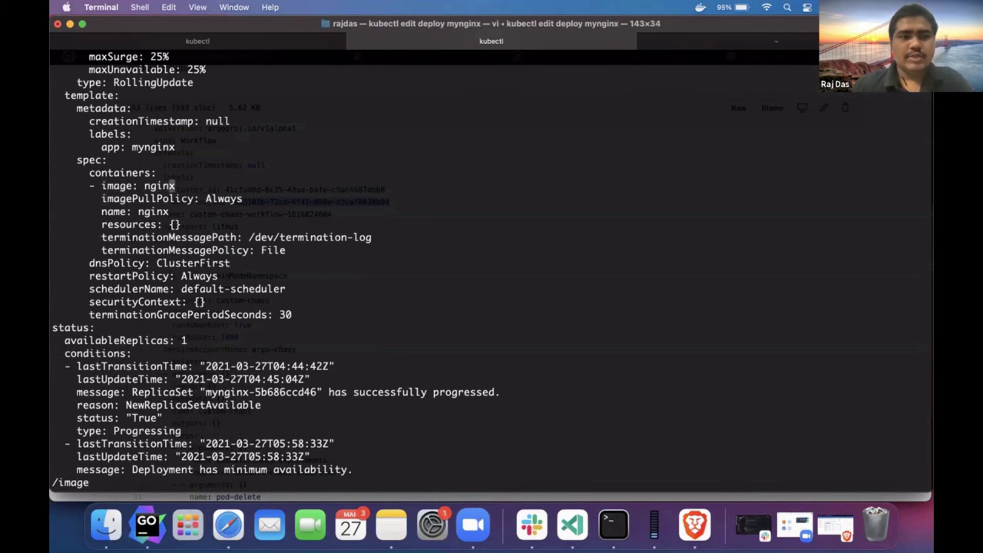
type("a")
type(":")
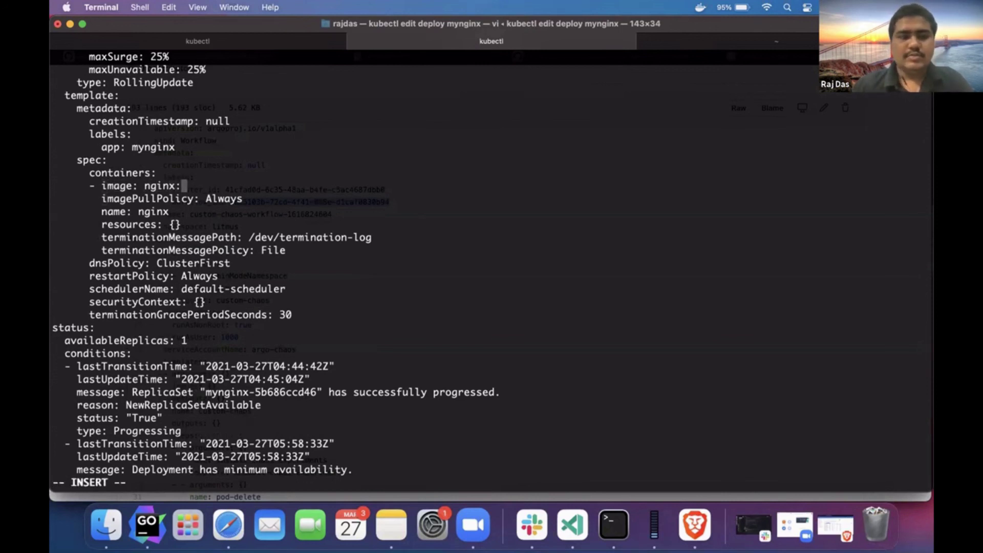
type("1.19")
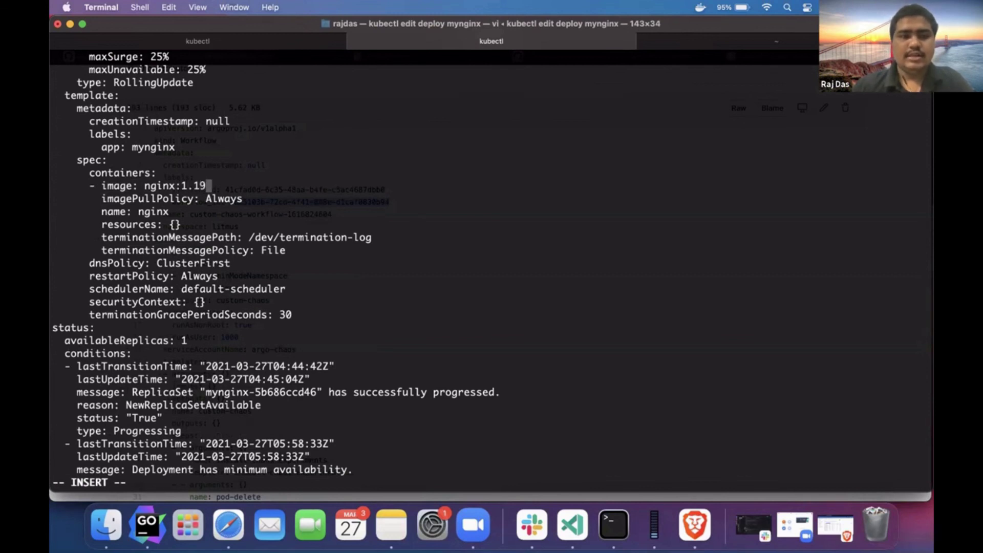
key("Escape")
type(":w")
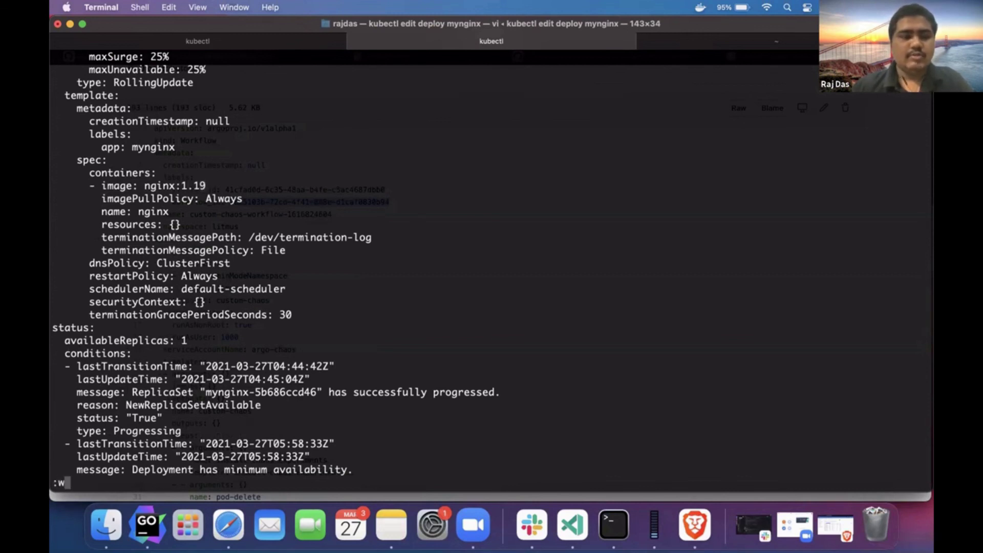
type("q")
key("Return")
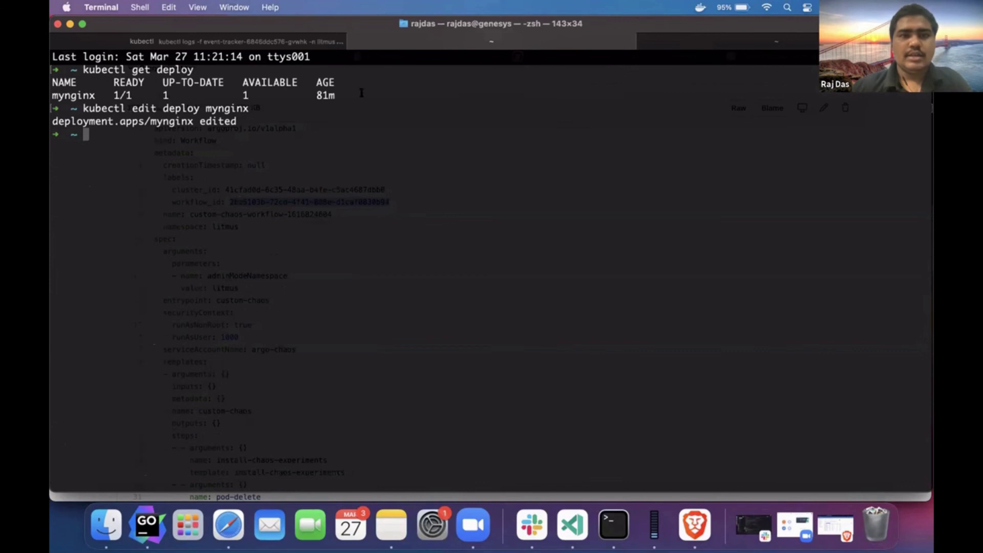
key("ctrl+shift+Tab")
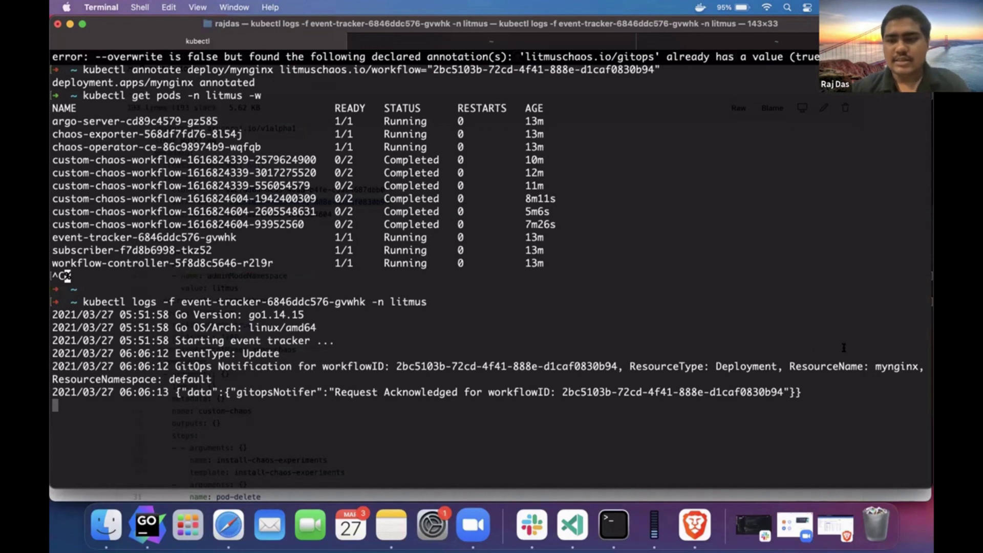
- Highlight event-tracker's GitOps notification and acknowledgement for mynginx, then return to the Litmus Portal workflows
double_click(880, 364)
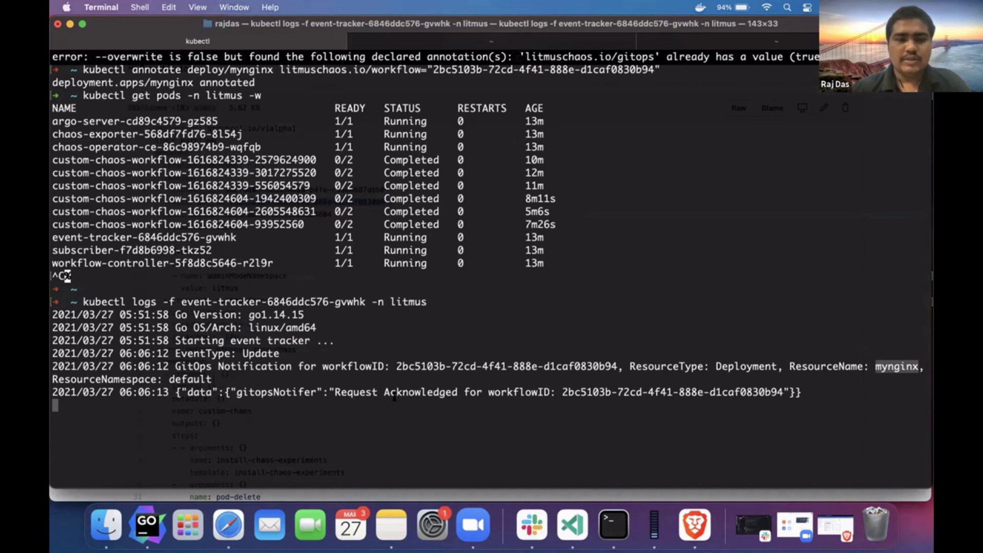
left_click_drag(385, 391, 587, 397)
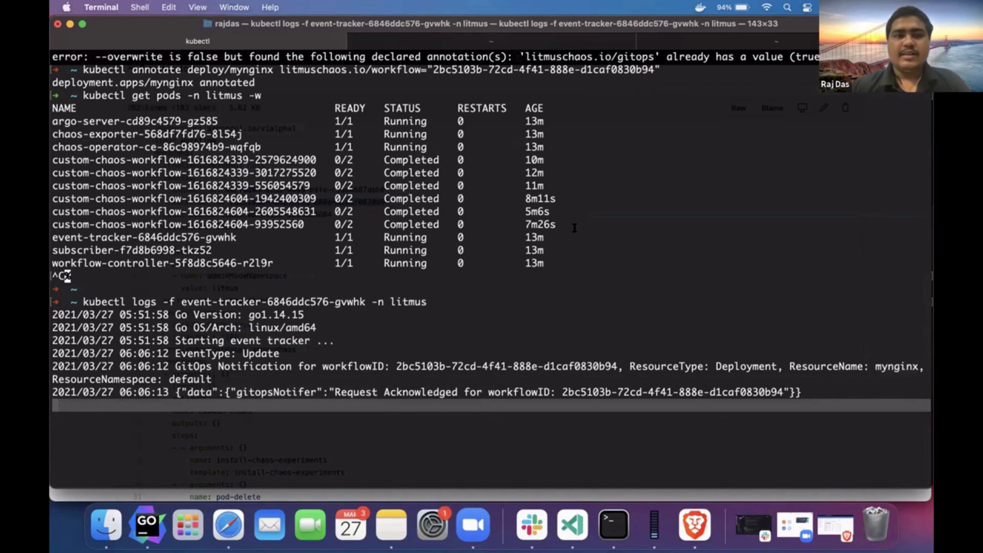
key("super+Tab")
key("ctrl+Tab")
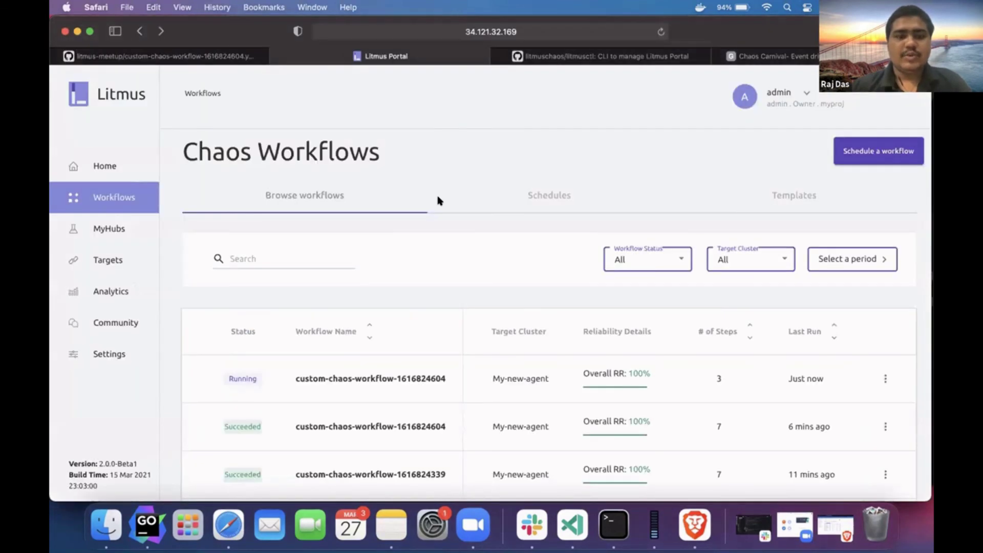
scroll(437, 199, "down", 5)
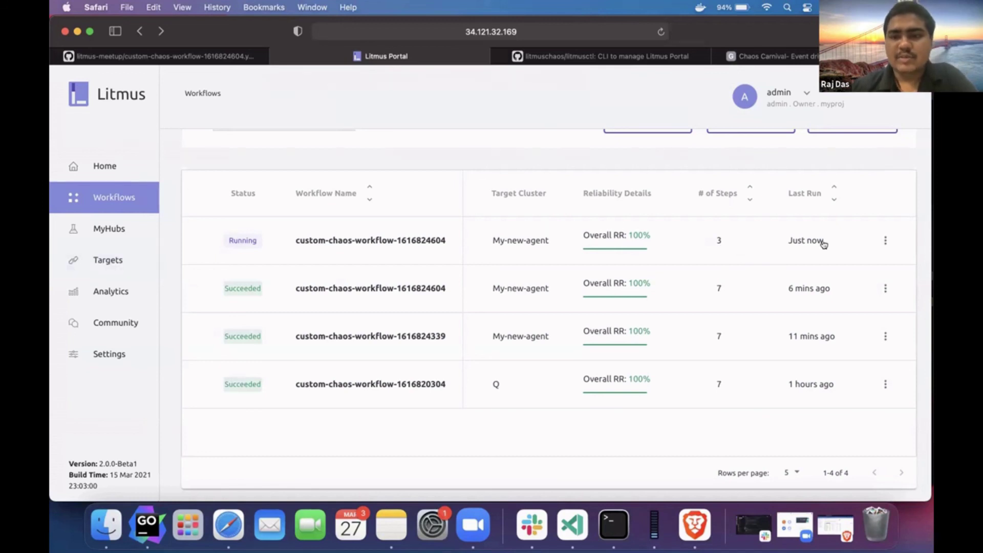
left_click(876, 236)
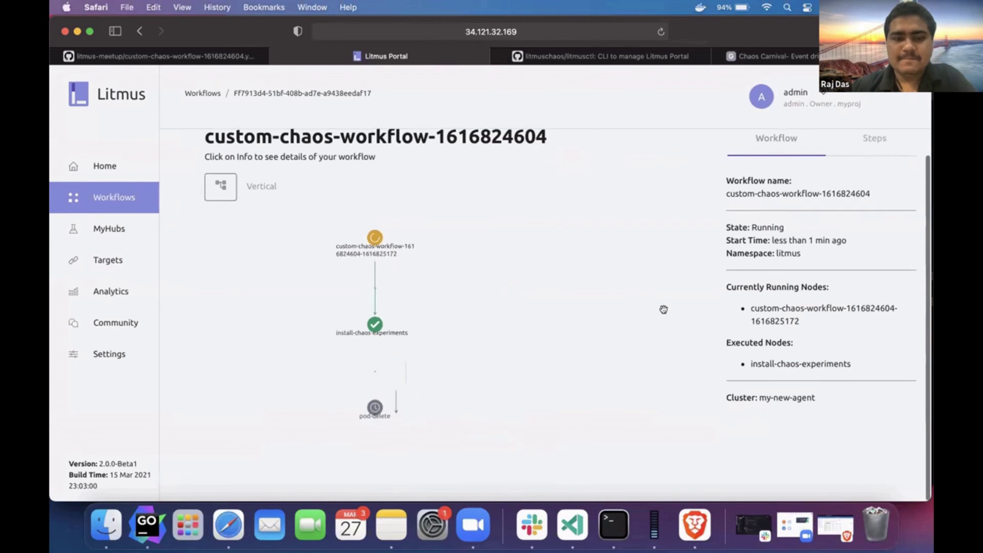
left_click_drag(406, 314, 470, 286)
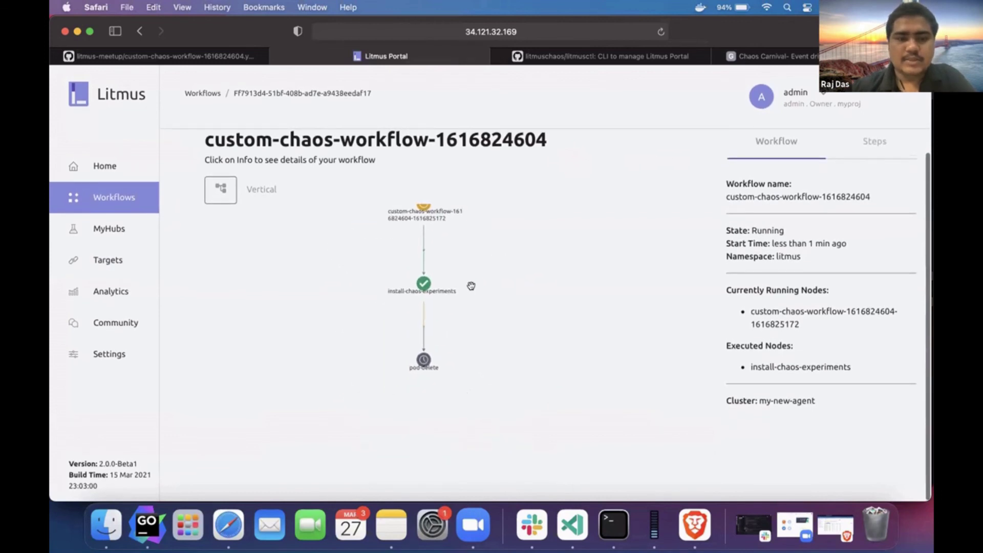